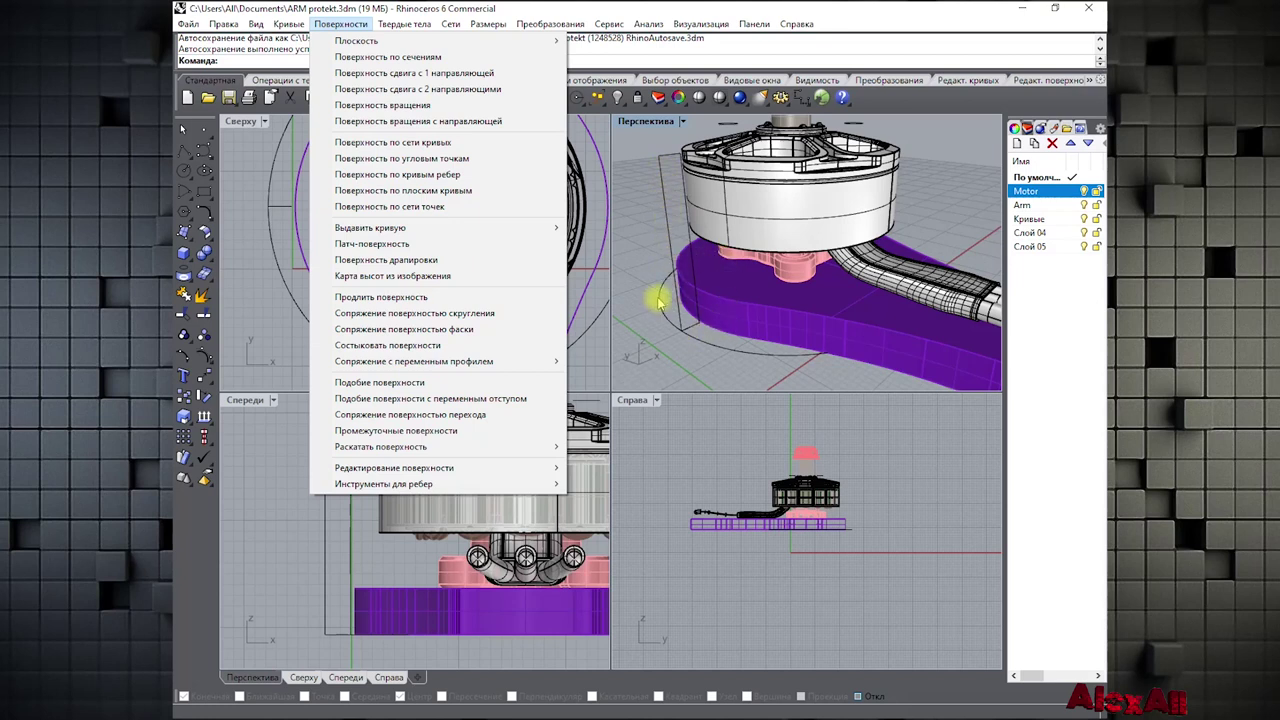
# Set up a one-rail sweep of the upright rectangle along the circle around the motor, keeping the default seam point
pyautogui.click(437, 73)
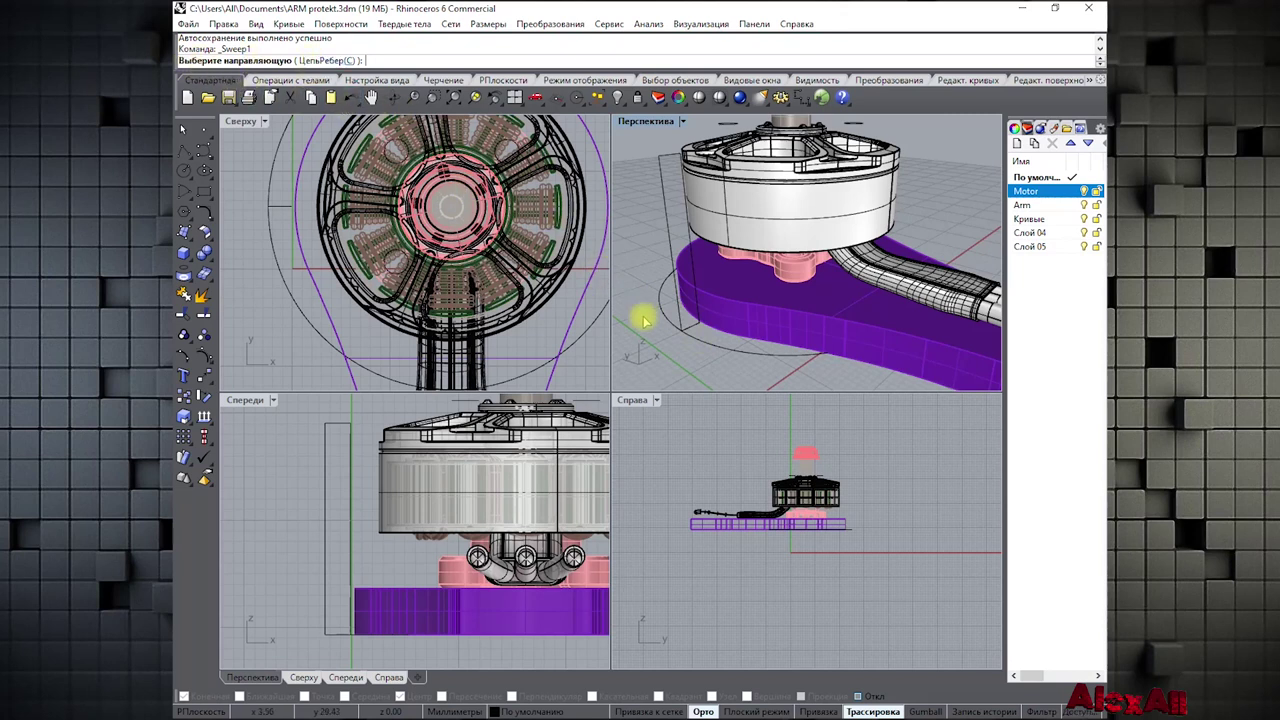
pyautogui.click(717, 350)
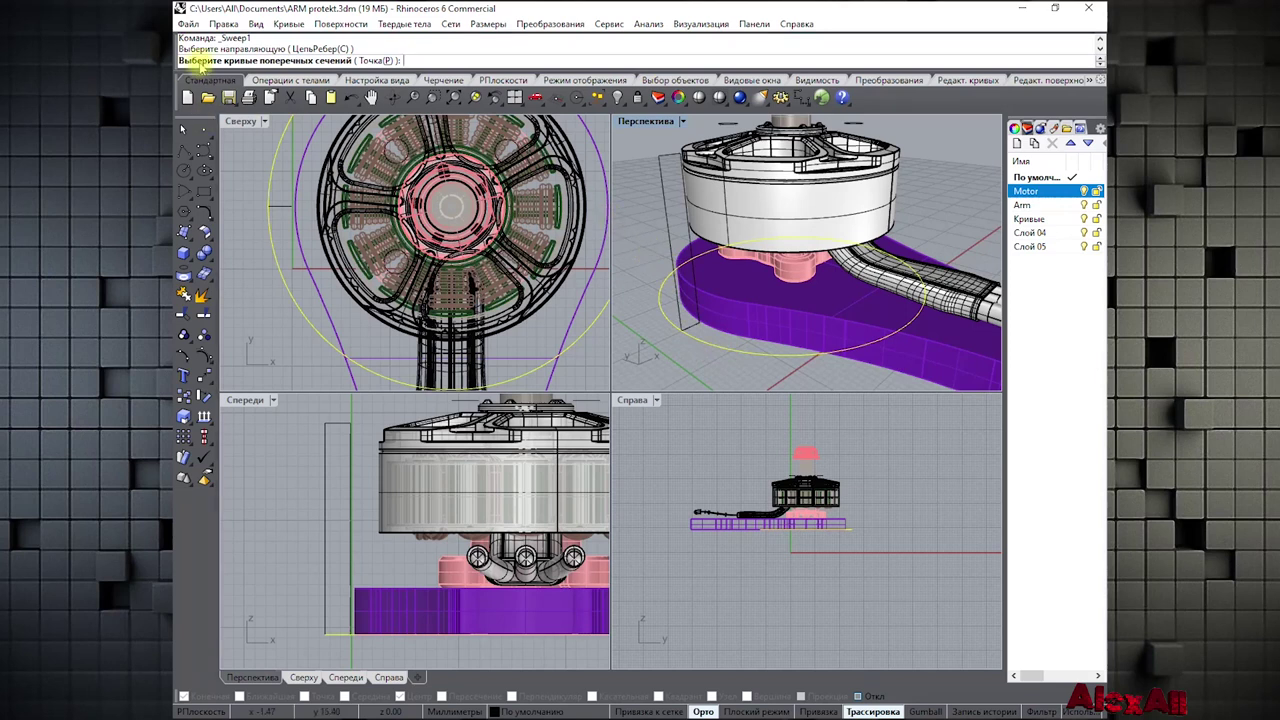
pyautogui.click(661, 164)
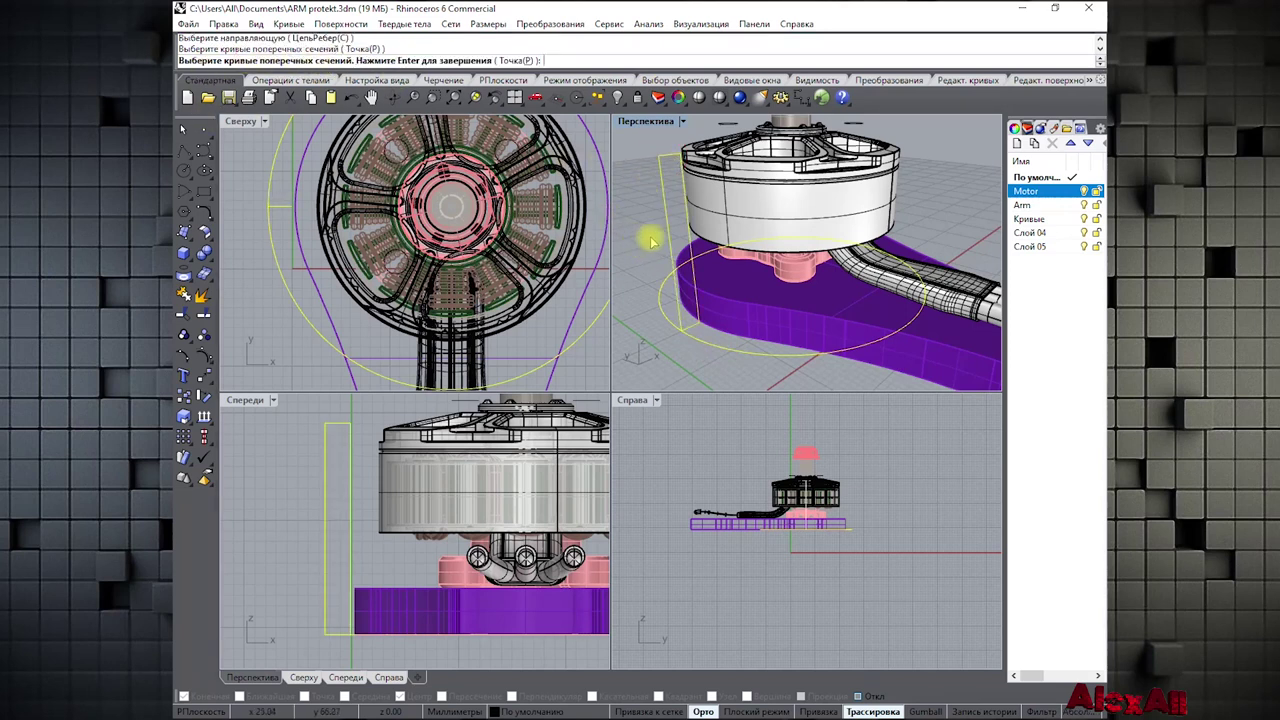
pyautogui.press('Return')
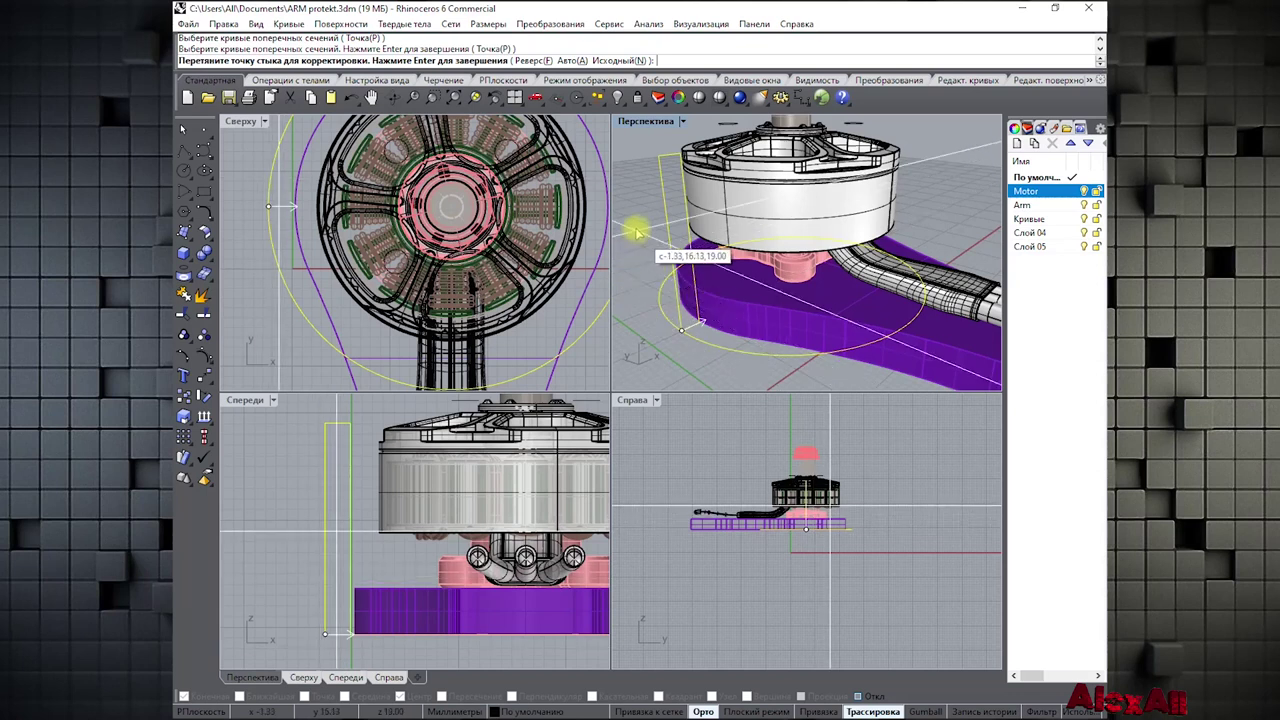
pyautogui.press('Return')
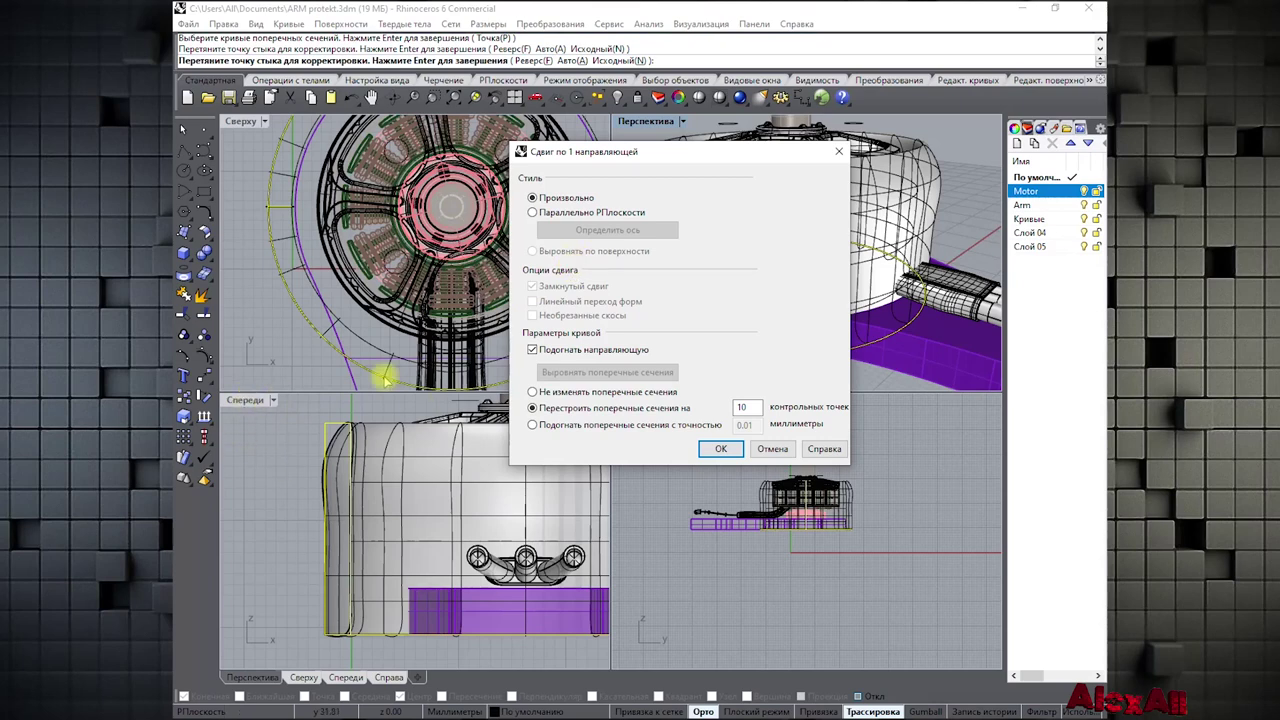
# Examine the sweep preview around the motor in the perspective and front views
pyautogui.moveTo(686, 152); pyautogui.dragTo(361, 171)
pyautogui.moveTo(958, 187); pyautogui.dragTo(945, 215, button='right')
pyautogui.moveTo(851, 200); pyautogui.dragTo(850, 238, button='right')
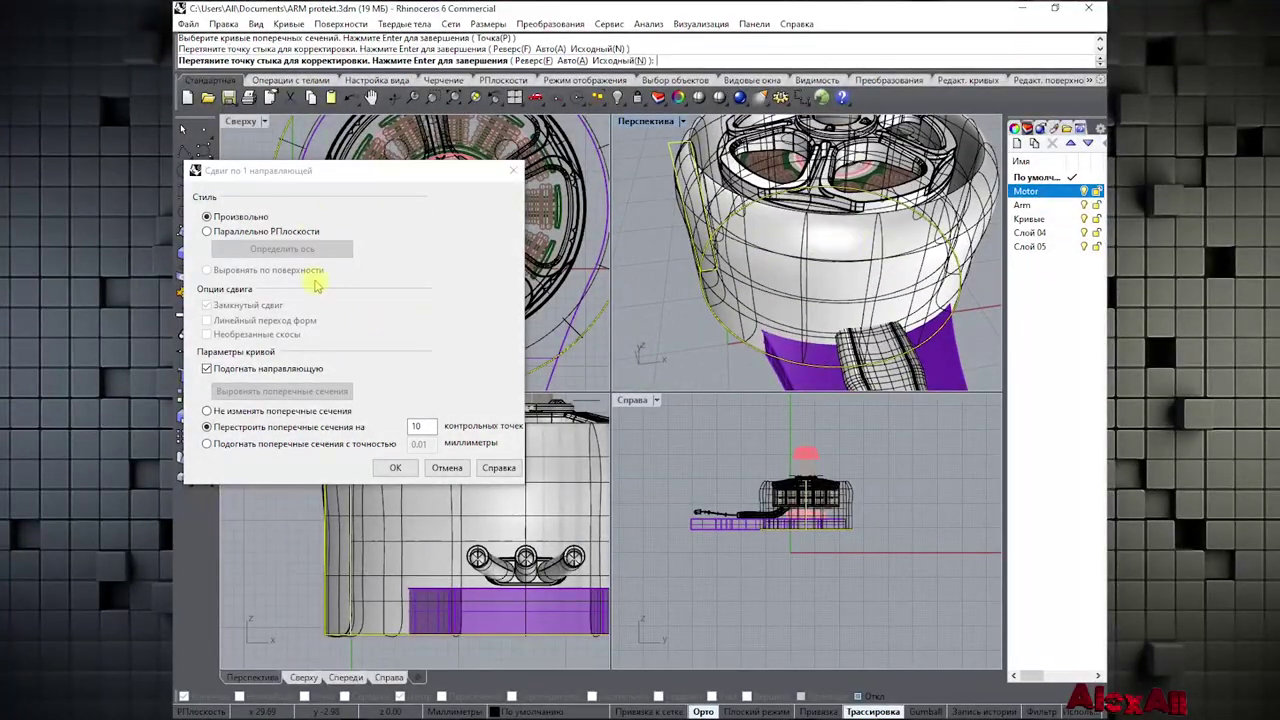
pyautogui.moveTo(368, 173); pyautogui.dragTo(711, 88)
pyautogui.scroll(-3, 345, 535)
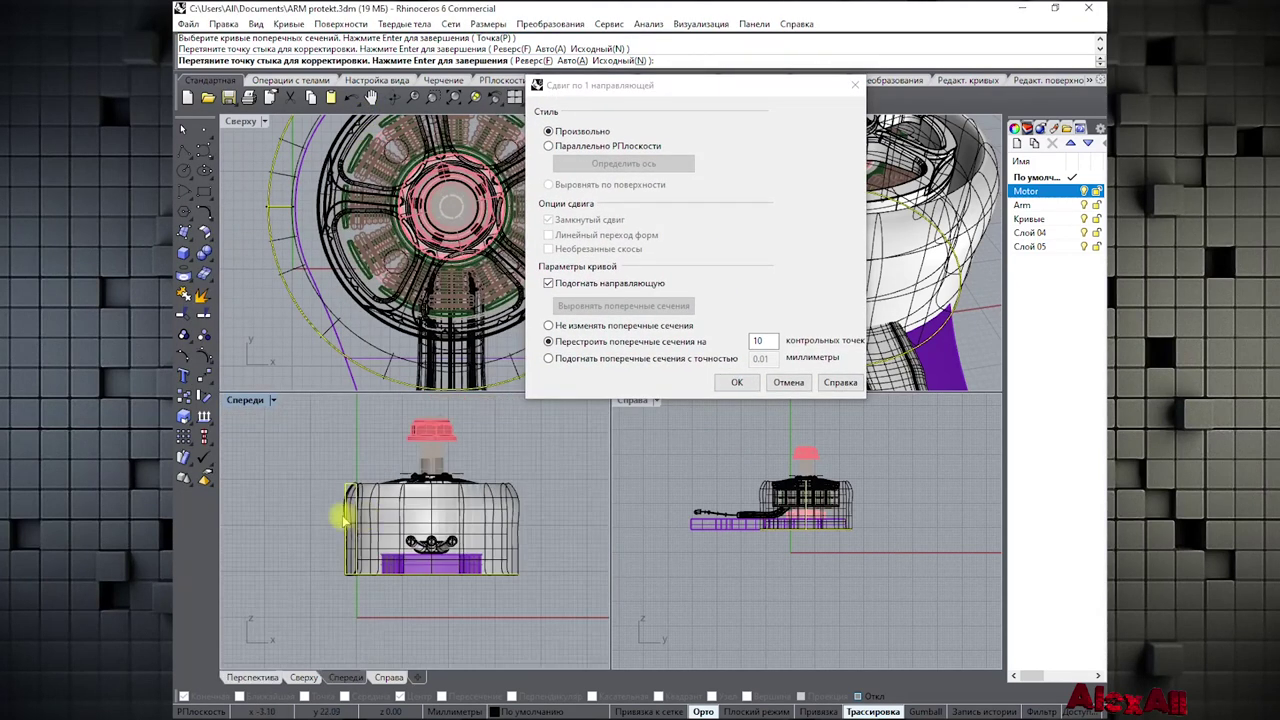
pyautogui.scroll(3, 343, 517)
pyautogui.scroll(3, 391, 478)
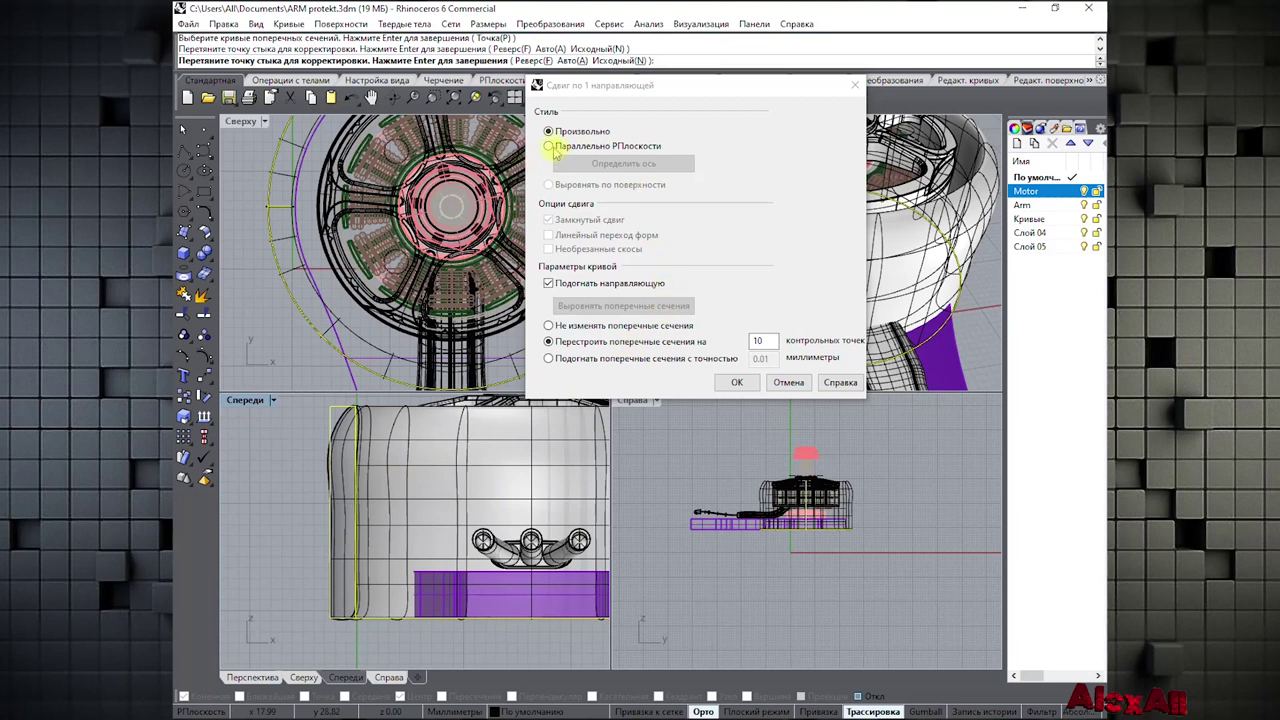
# Try the sweep with the parallel-to-construction-plane style and with unchanged cross sections, restoring the freeform style and cross-section rebuilding
pyautogui.click(548, 146)
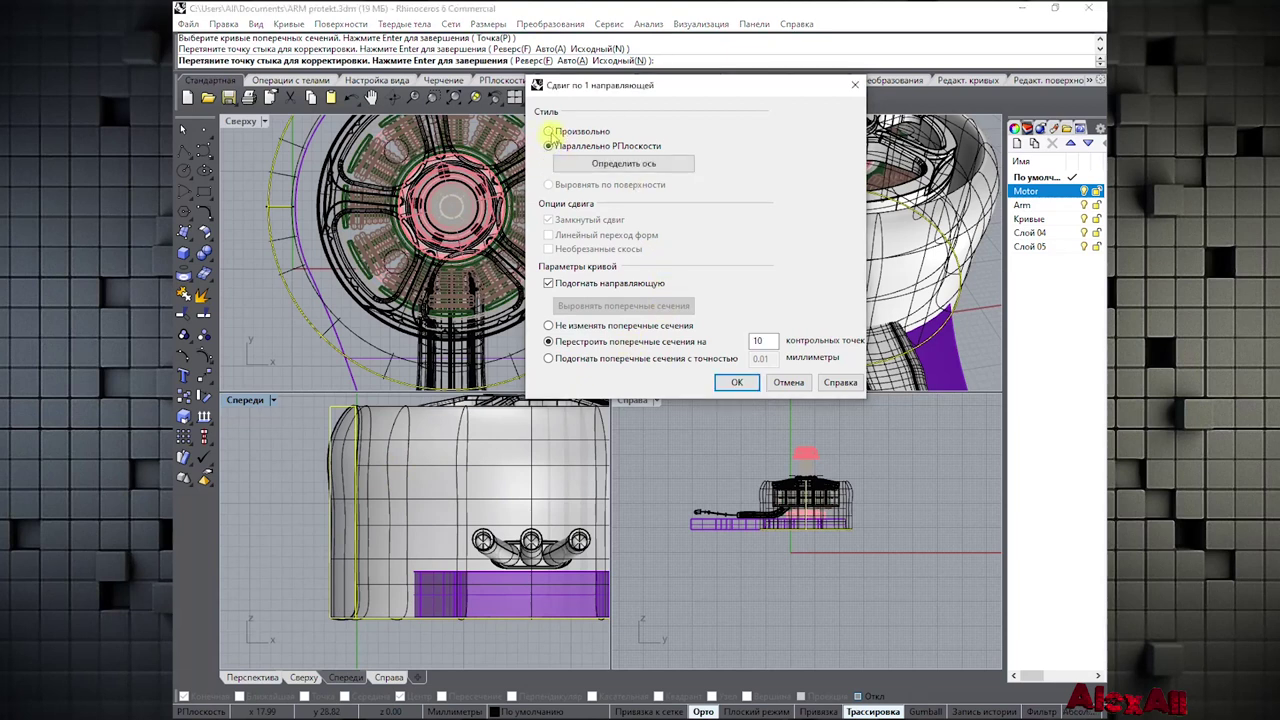
pyautogui.click(549, 131)
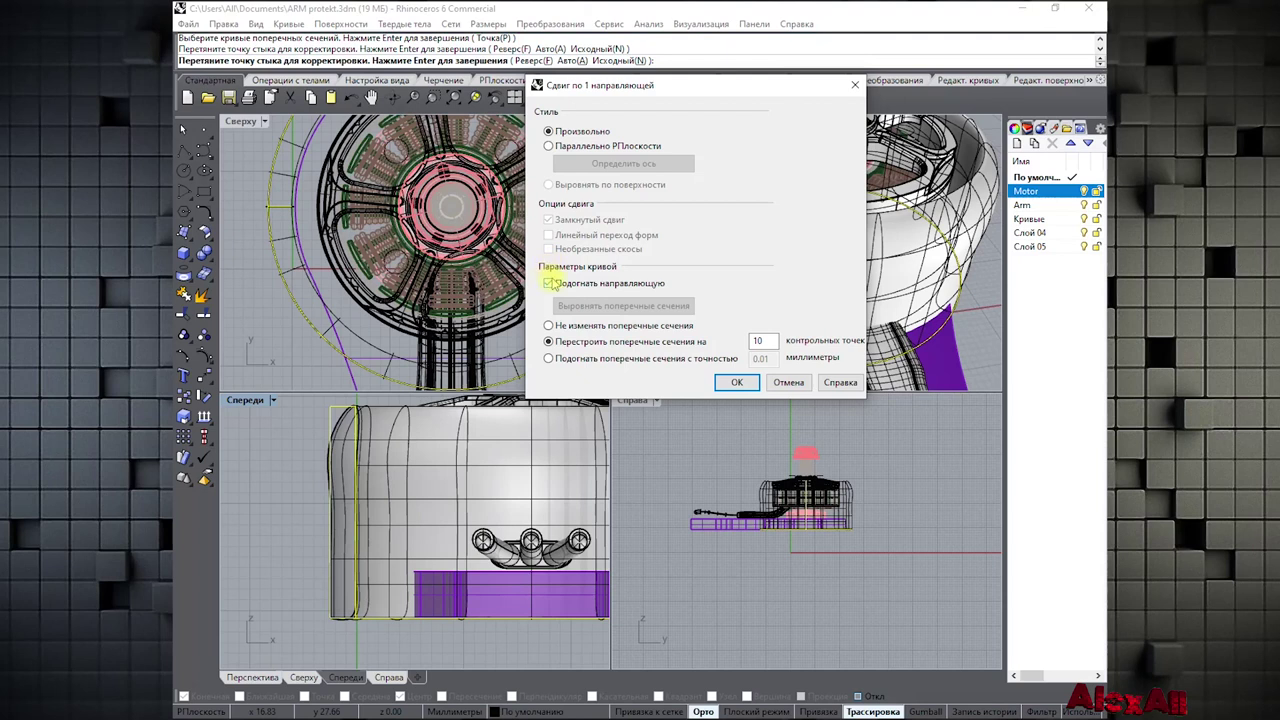
pyautogui.click(549, 326)
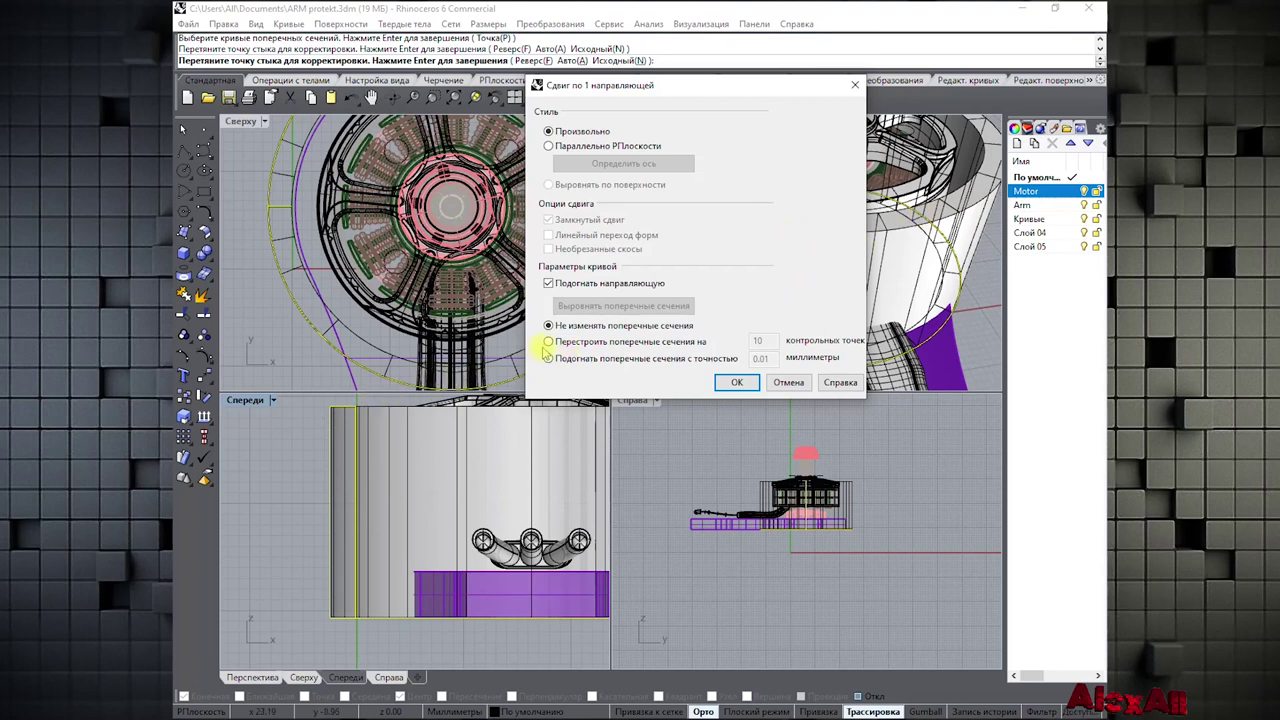
pyautogui.click(548, 342)
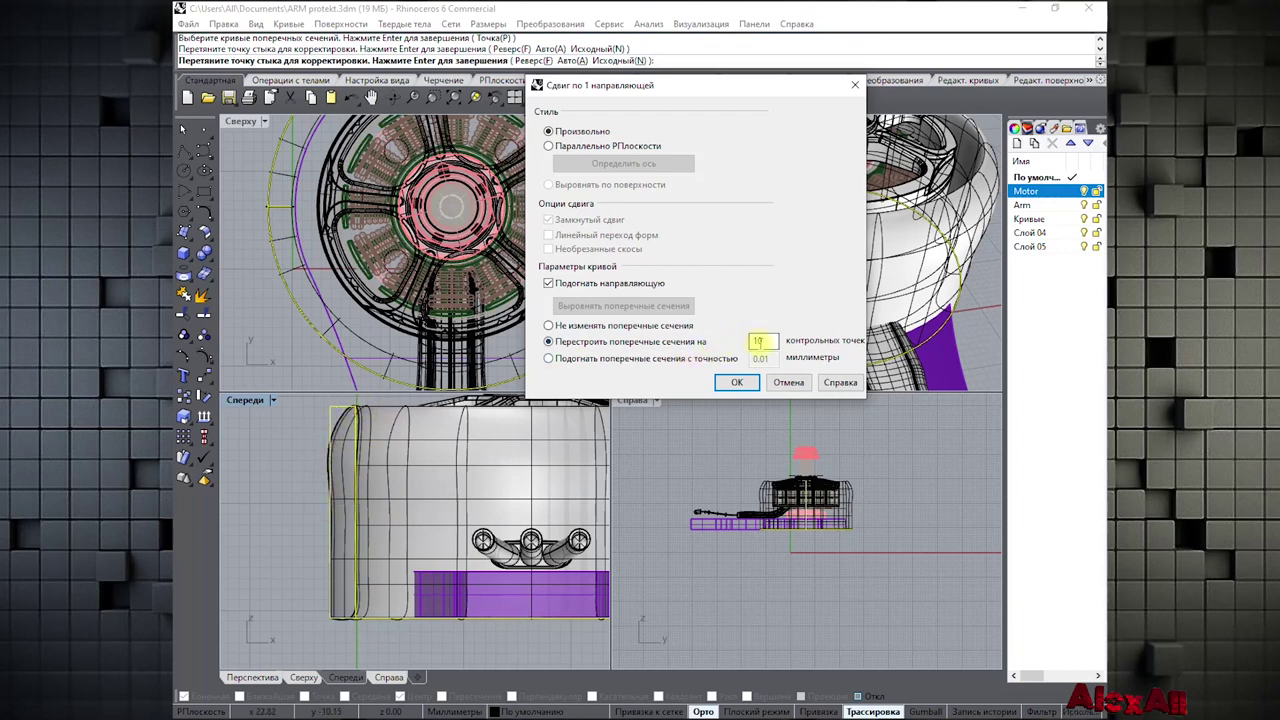
# Try rebuilding the sweep's cross sections with 100 and with 15 control points
pyautogui.doubleClick(759, 341)
pyautogui.write('100')
pyautogui.press('Return')
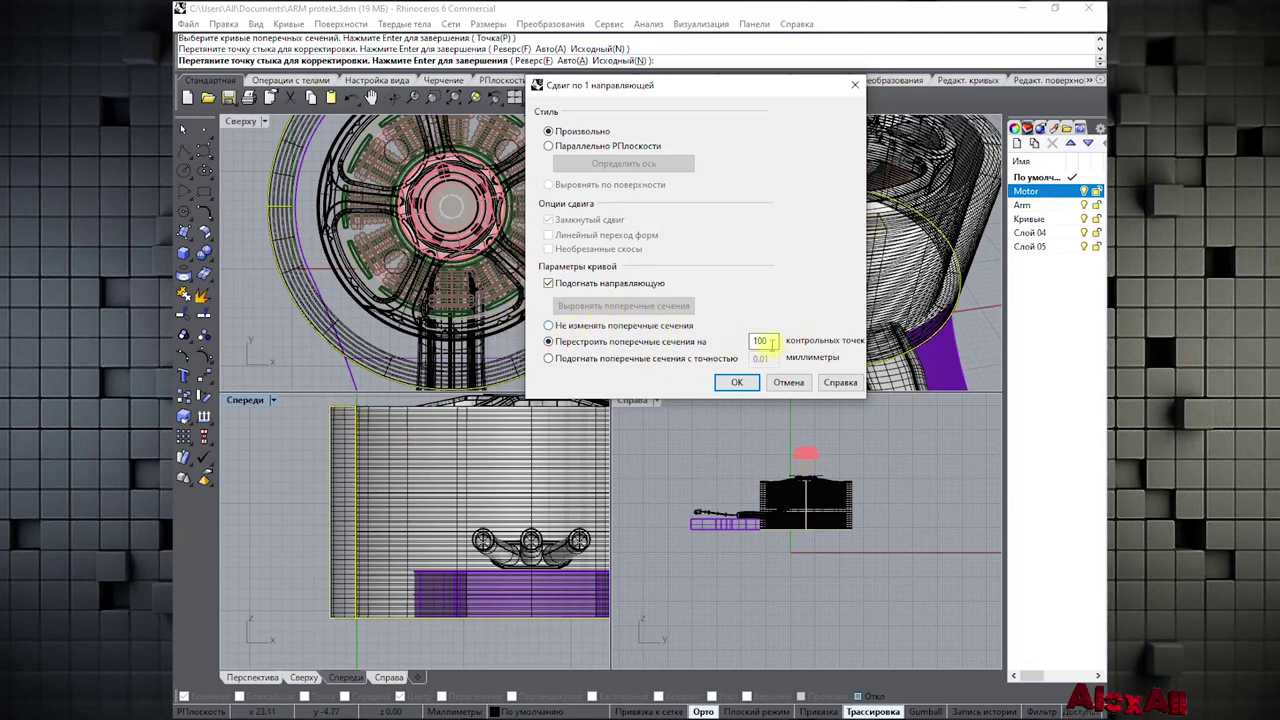
pyautogui.press('BackSpace')
pyautogui.press('BackSpace')
pyautogui.write('15')
pyautogui.press('Return')
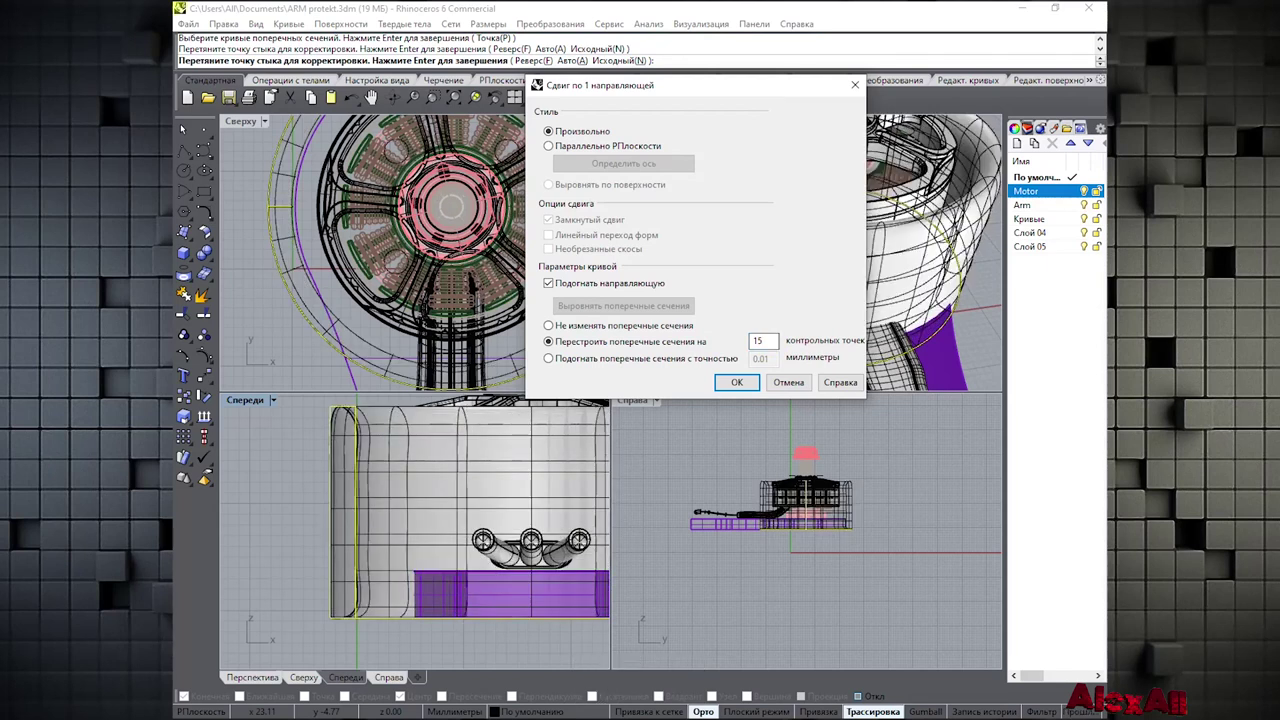
# Rebuild the sweep's cross sections with 10 control points and create the surface
pyautogui.doubleClick(762, 340)
pyautogui.write('10')
pyautogui.press('Return')
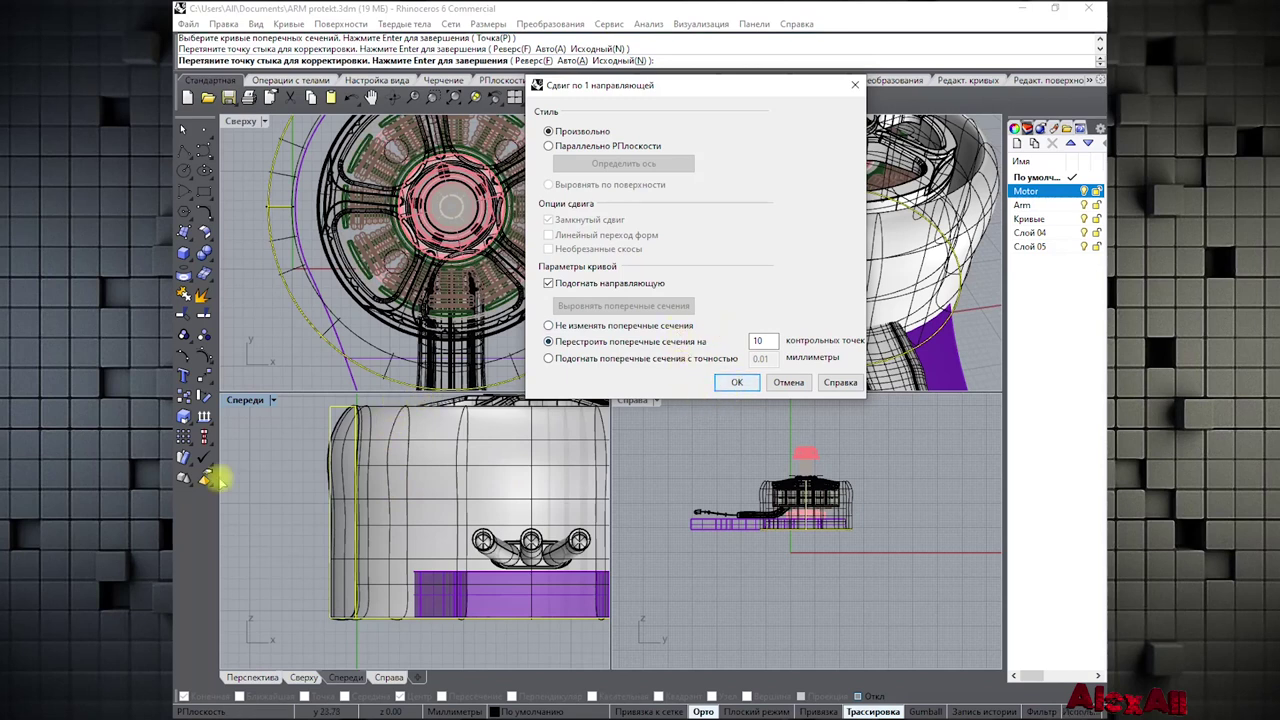
pyautogui.click(742, 385)
# Examine the swept cover's underside and the base circle, including a close-up of the lower edge in the maximized front view
pyautogui.moveTo(689, 303); pyautogui.dragTo(718, 225, button='right')
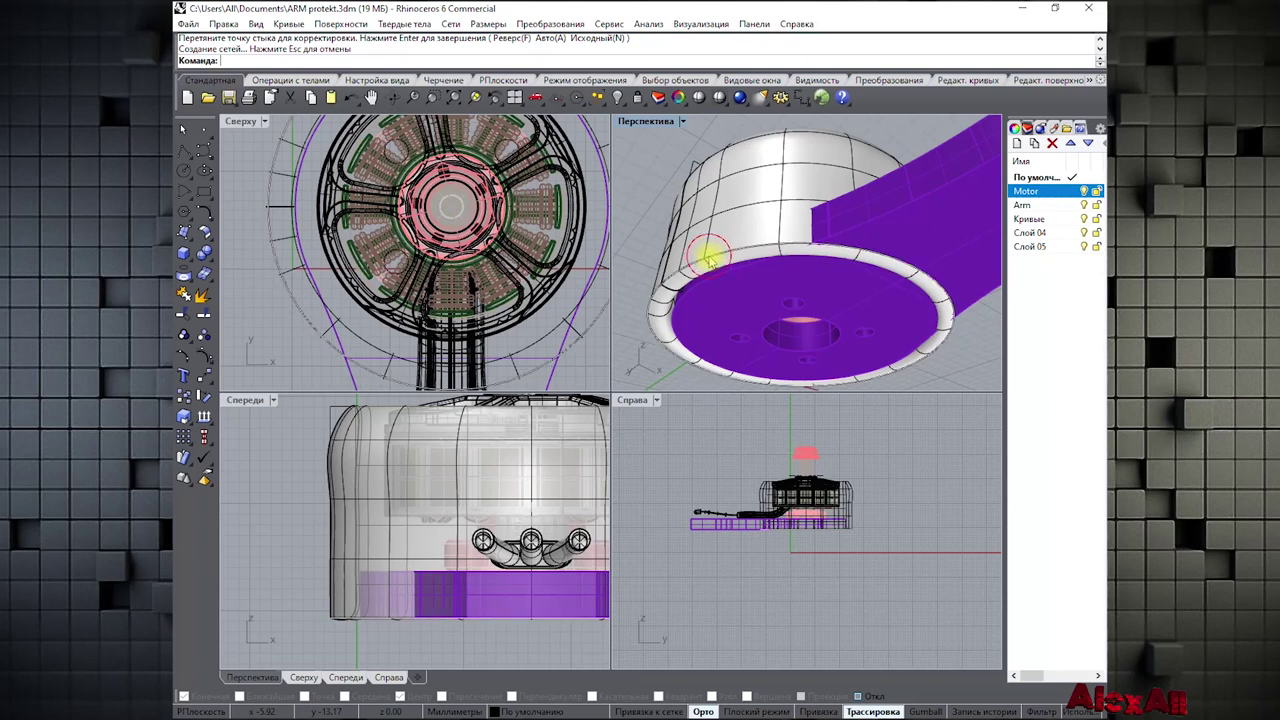
pyautogui.click(708, 258)
pyautogui.click(752, 295)
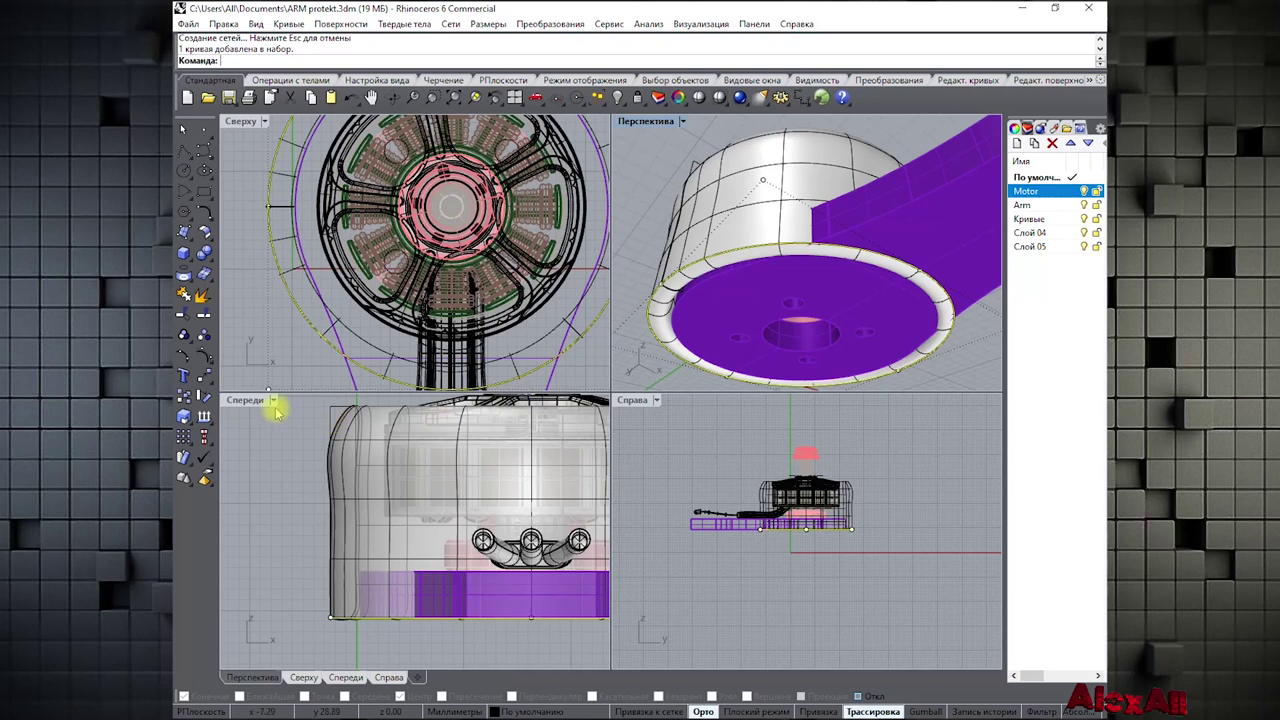
pyautogui.doubleClick(250, 400)
pyautogui.scroll(-3, 608, 423)
pyautogui.scroll(-1, 651, 428)
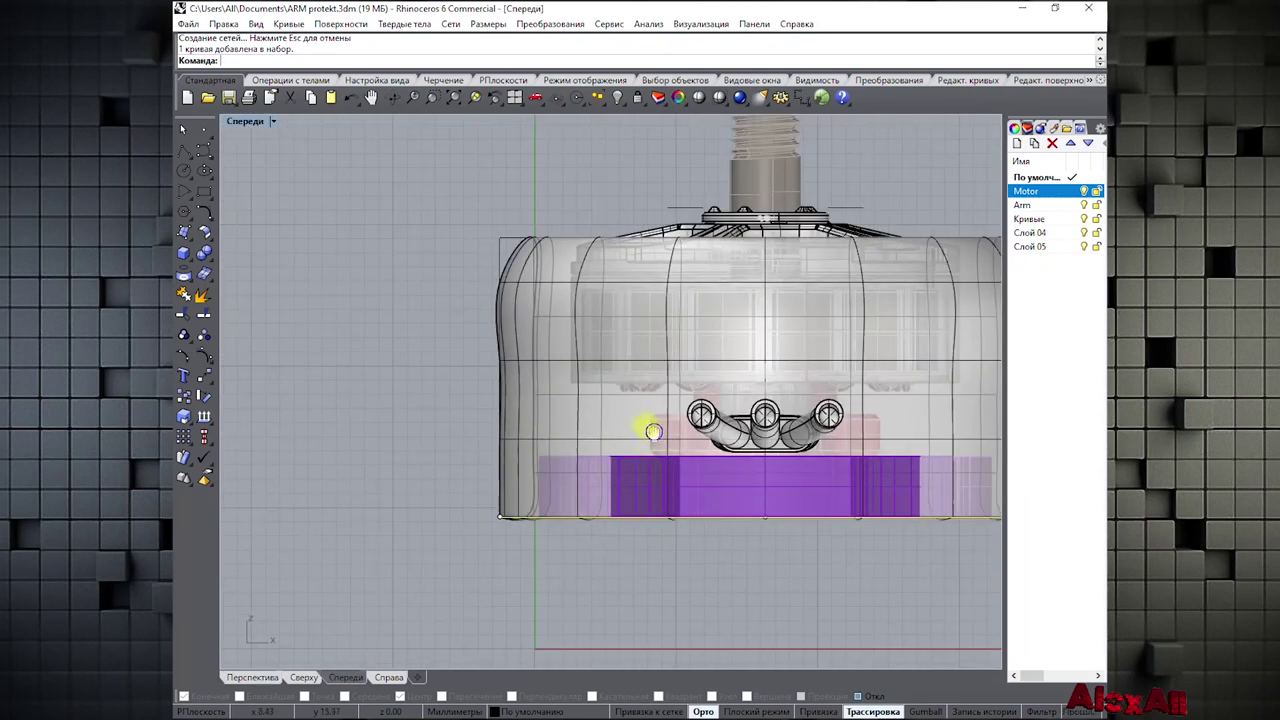
pyautogui.moveTo(651, 428); pyautogui.dragTo(477, 363, button='right')
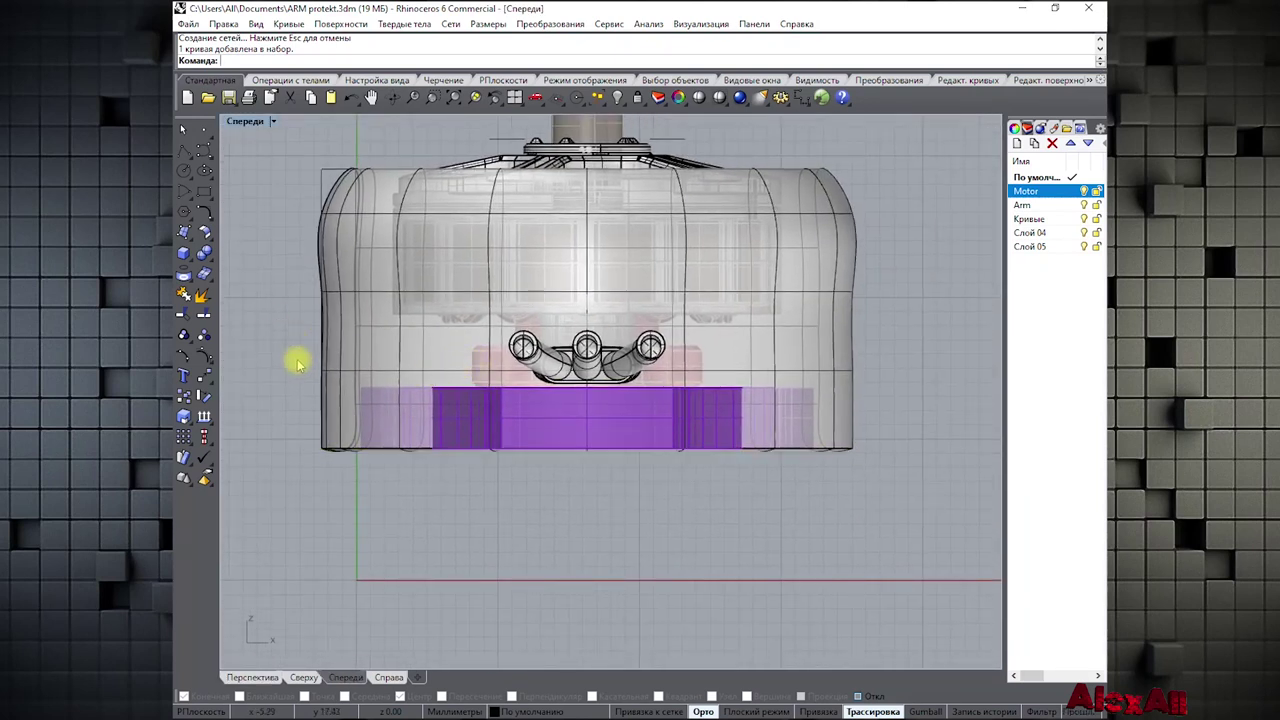
pyautogui.scroll(2, 323, 403)
pyautogui.scroll(2, 375, 430)
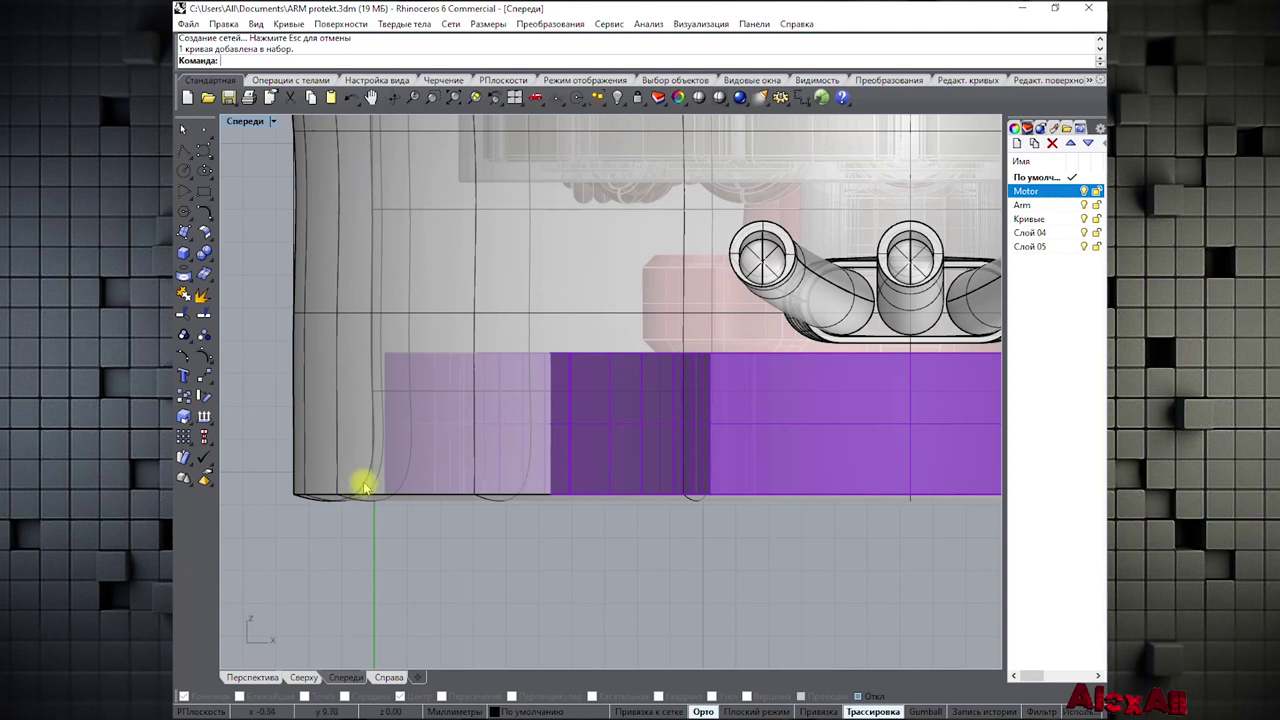
# Extrude the base circle about 1.51 mm downward as a solid disc beneath the swept cover
pyautogui.click(357, 495)
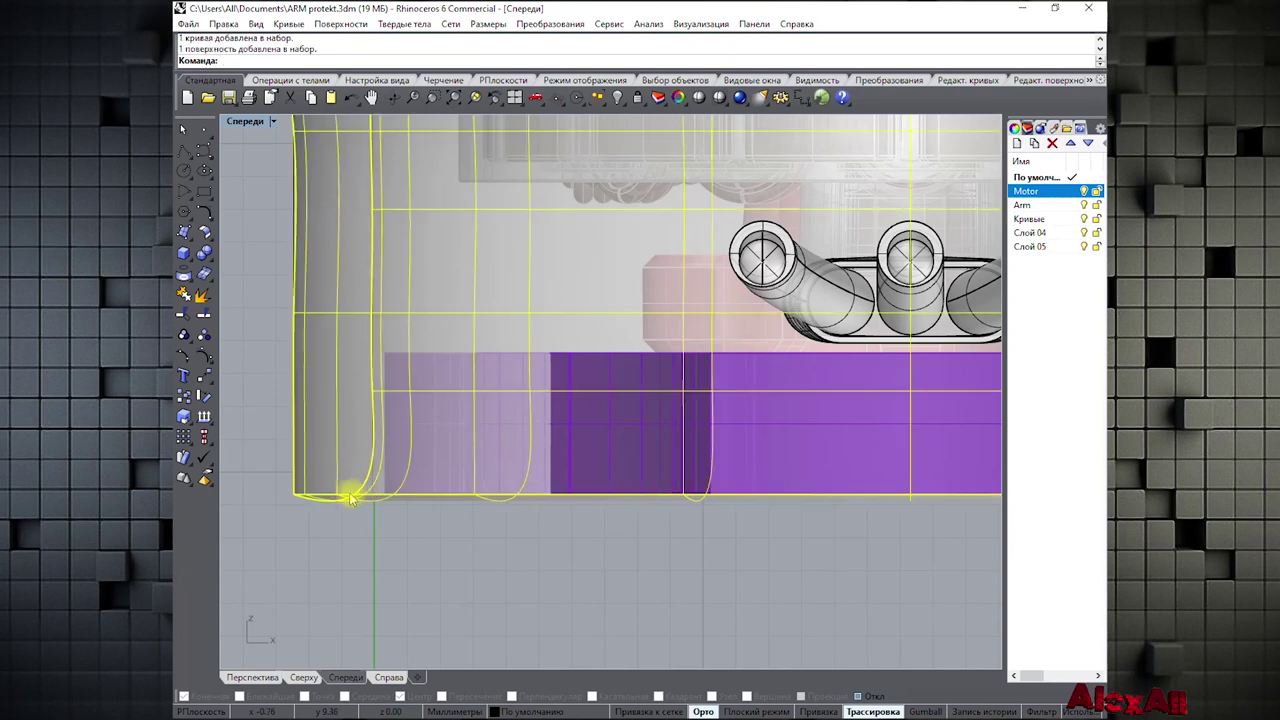
pyautogui.click(352, 497)
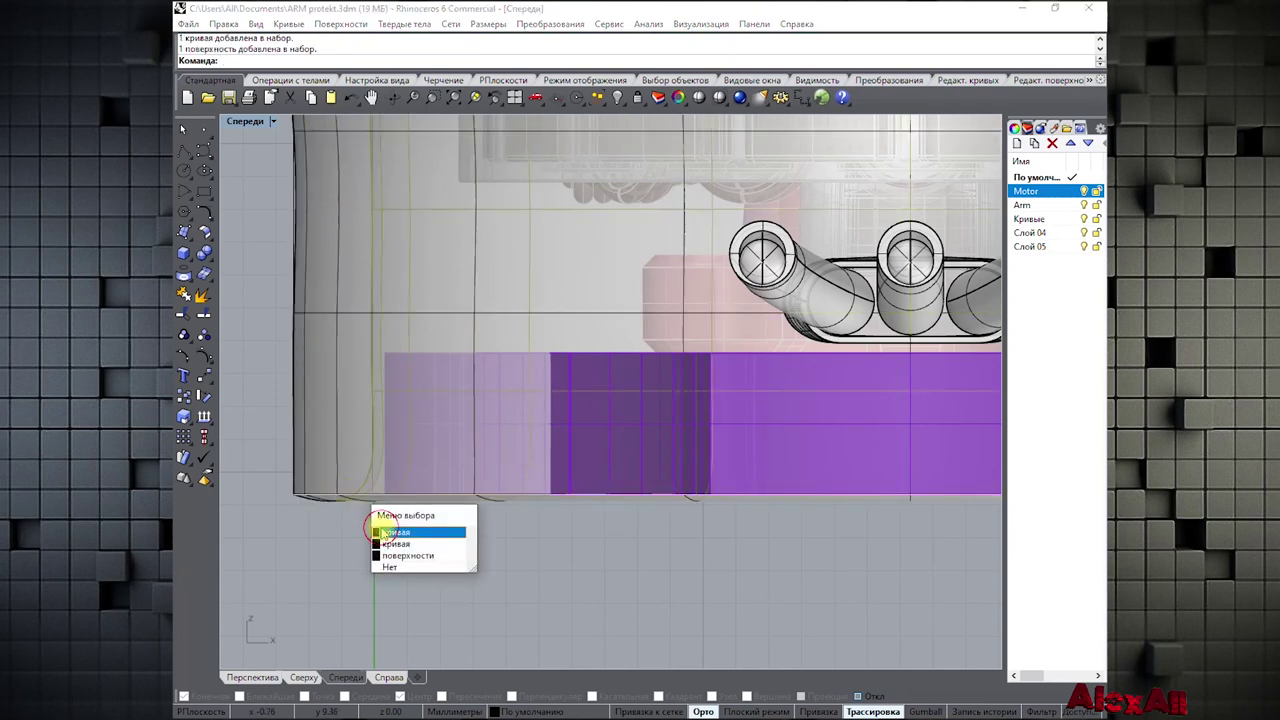
pyautogui.click(385, 533)
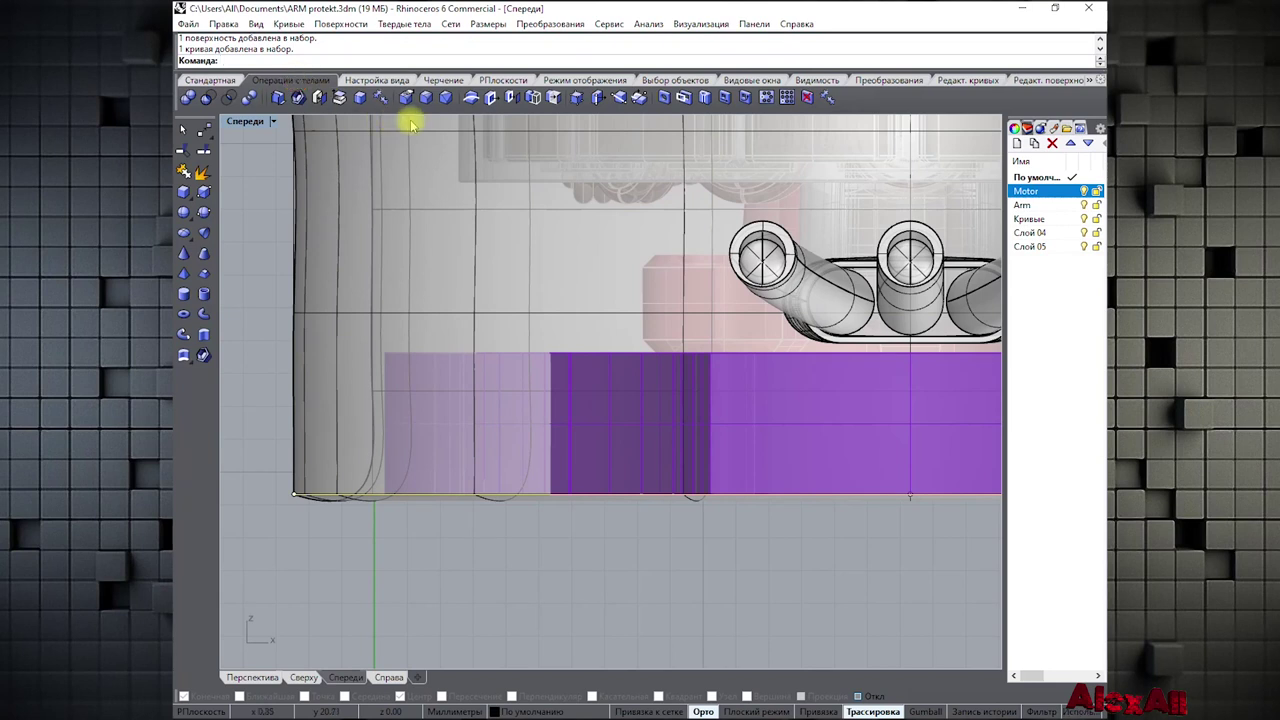
pyautogui.click(204, 336)
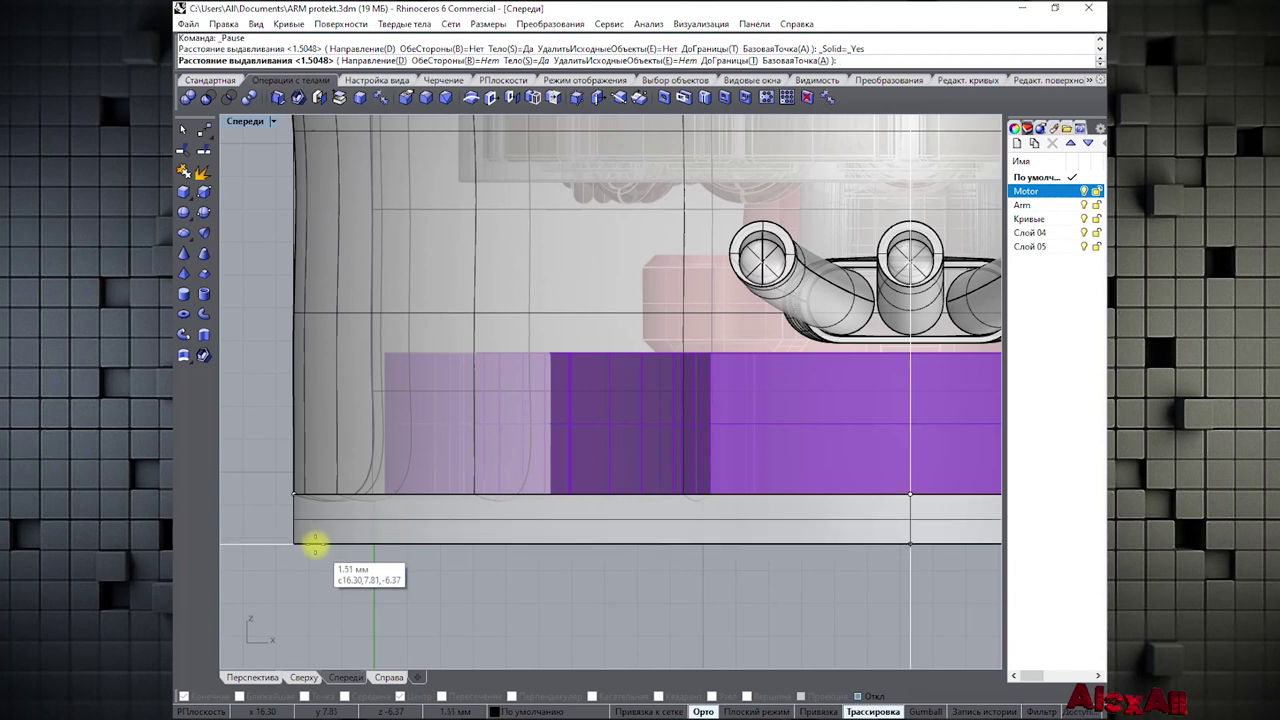
pyautogui.click(314, 545)
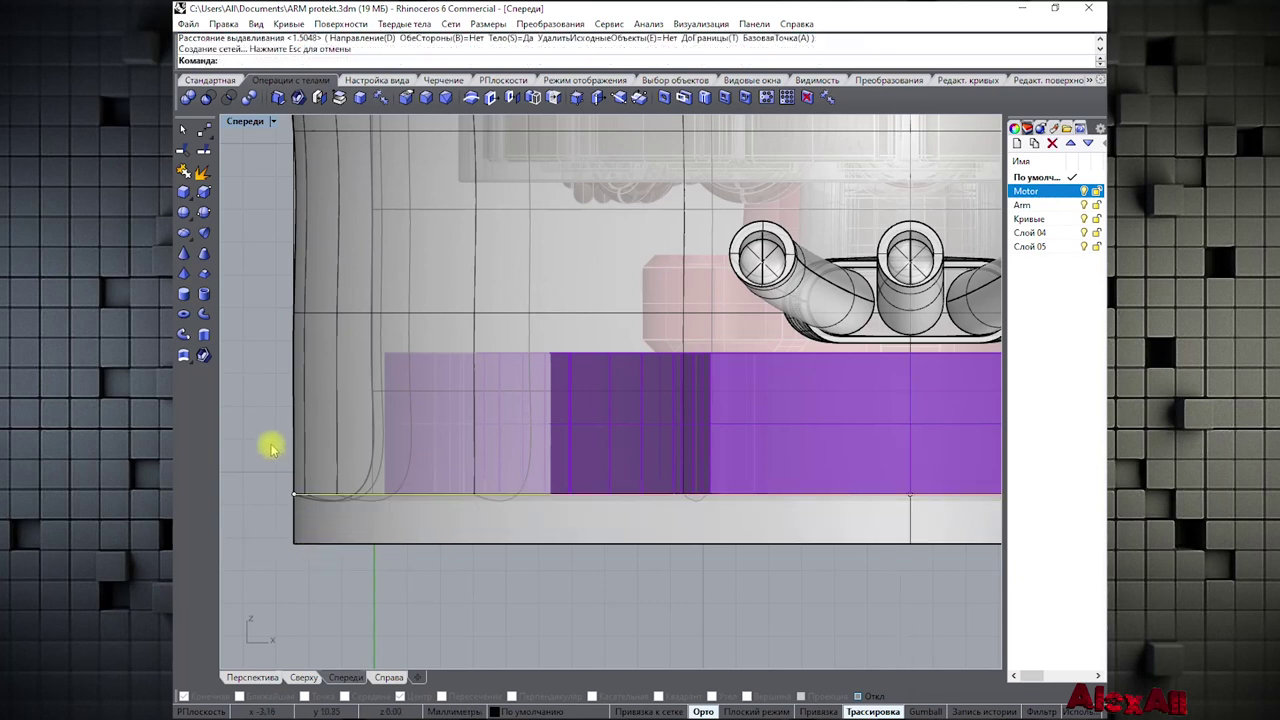
# Move the swept cover straight down so its lower edge sinks into the extruded base disc
pyautogui.scroll(3, 366, 480)
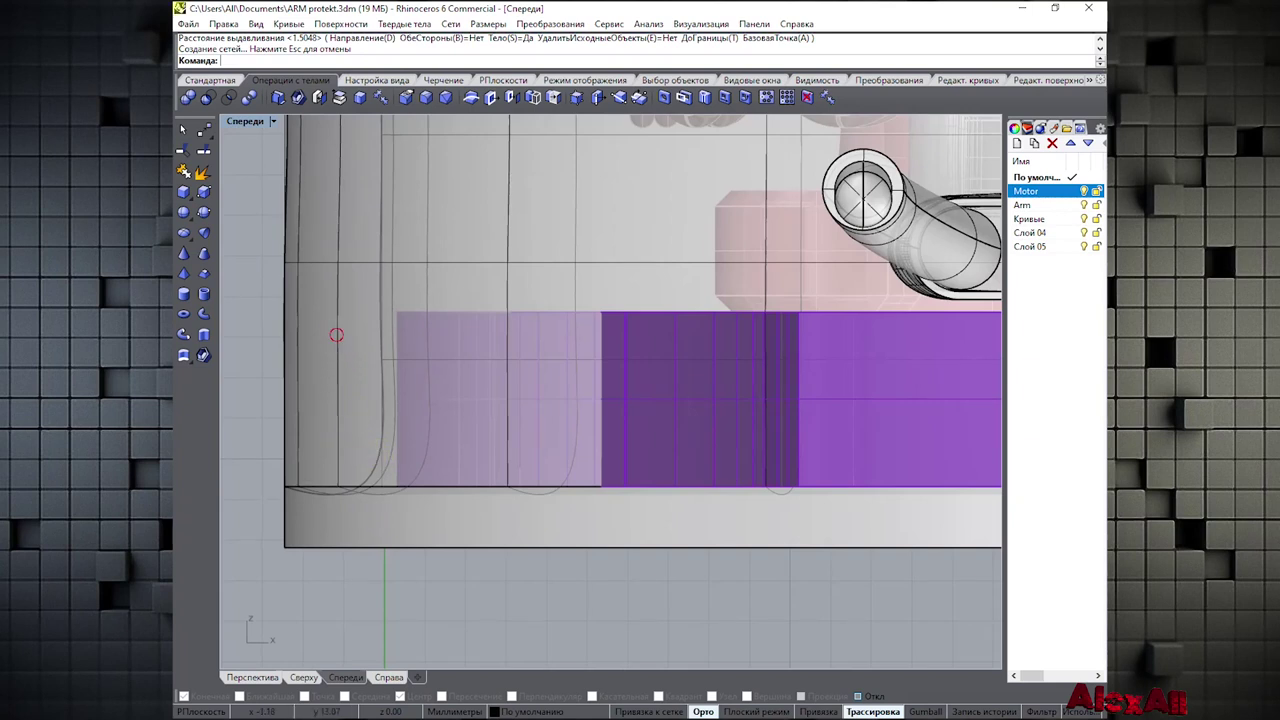
pyautogui.click(333, 332)
pyautogui.moveTo(338, 343); pyautogui.dragTo(334, 380)
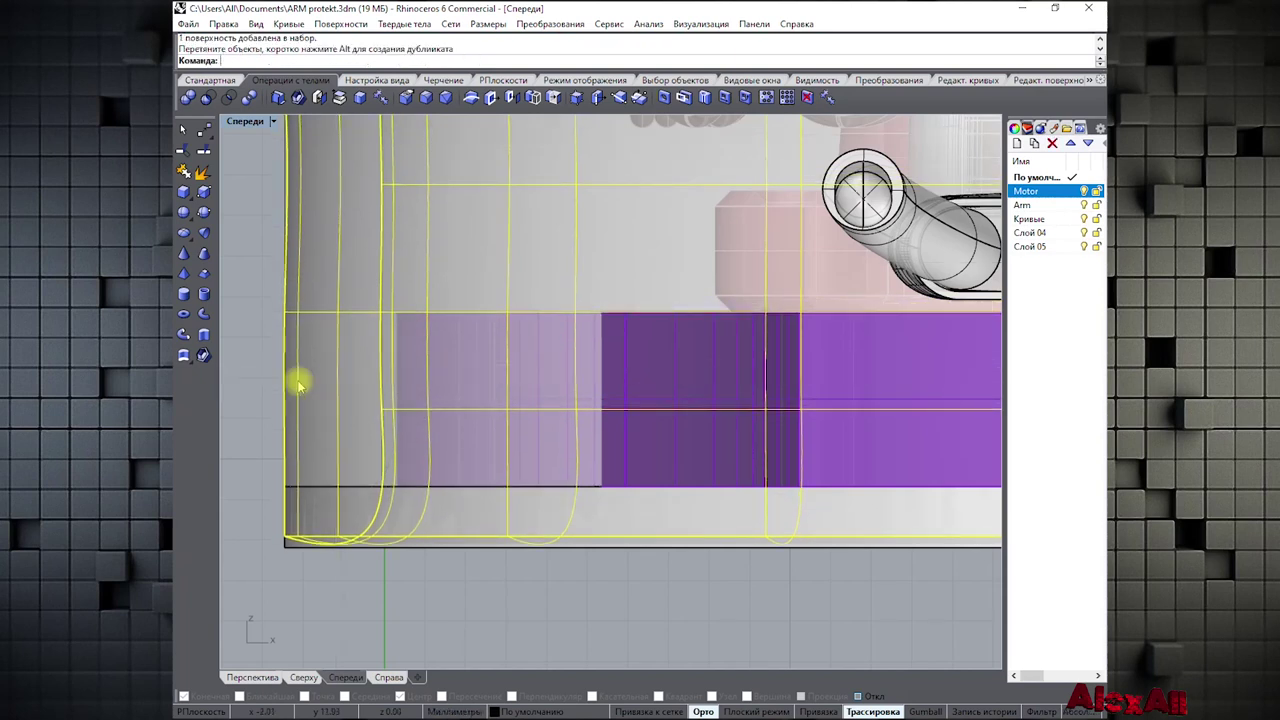
pyautogui.click(263, 357)
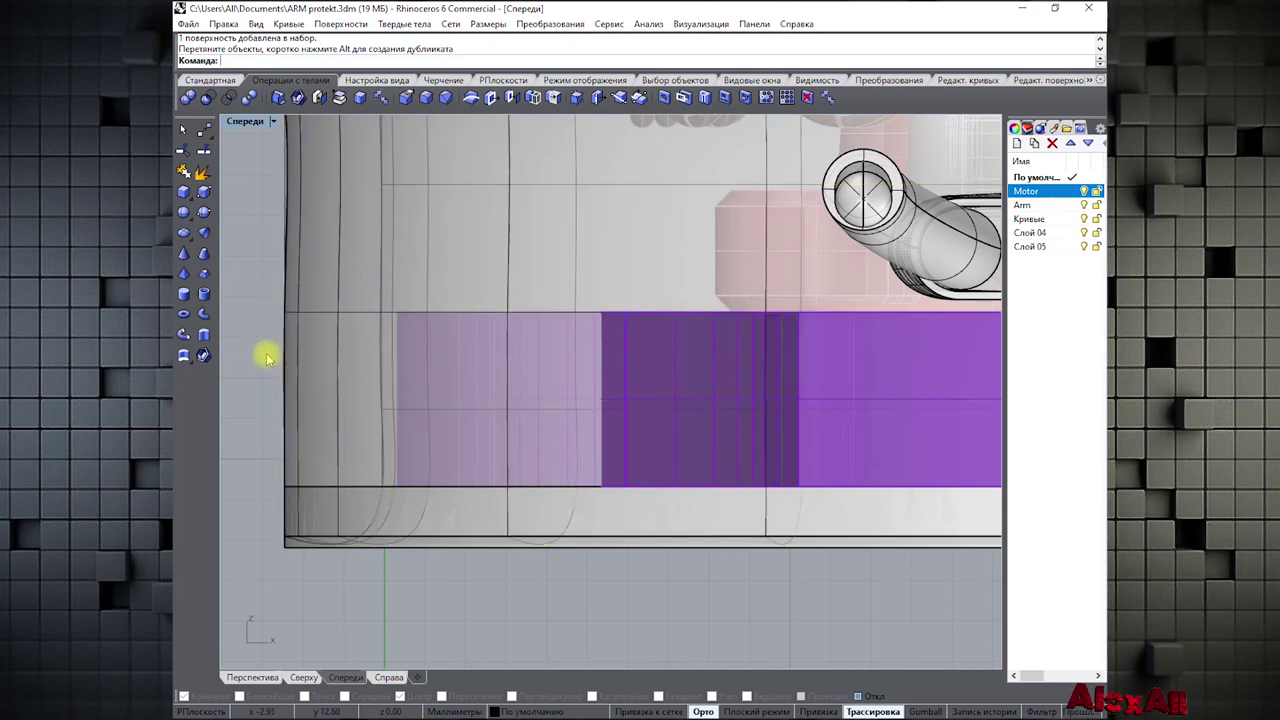
# Stretch the swept cover vertically with one-directional scaling from its lower edge, raising its top to about 20.8 mm above that edge
pyautogui.scroll(-5, 266, 357)
pyautogui.moveTo(268, 357); pyautogui.dragTo(326, 407, button='right')
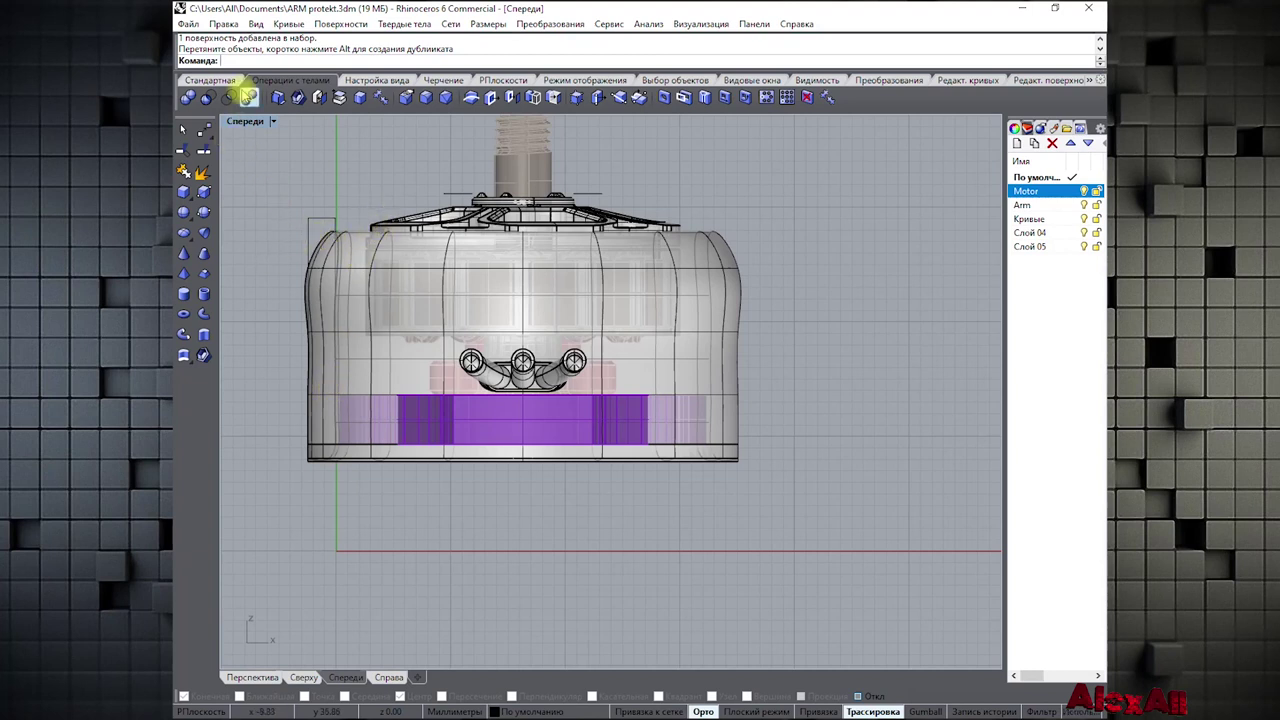
pyautogui.click(210, 80)
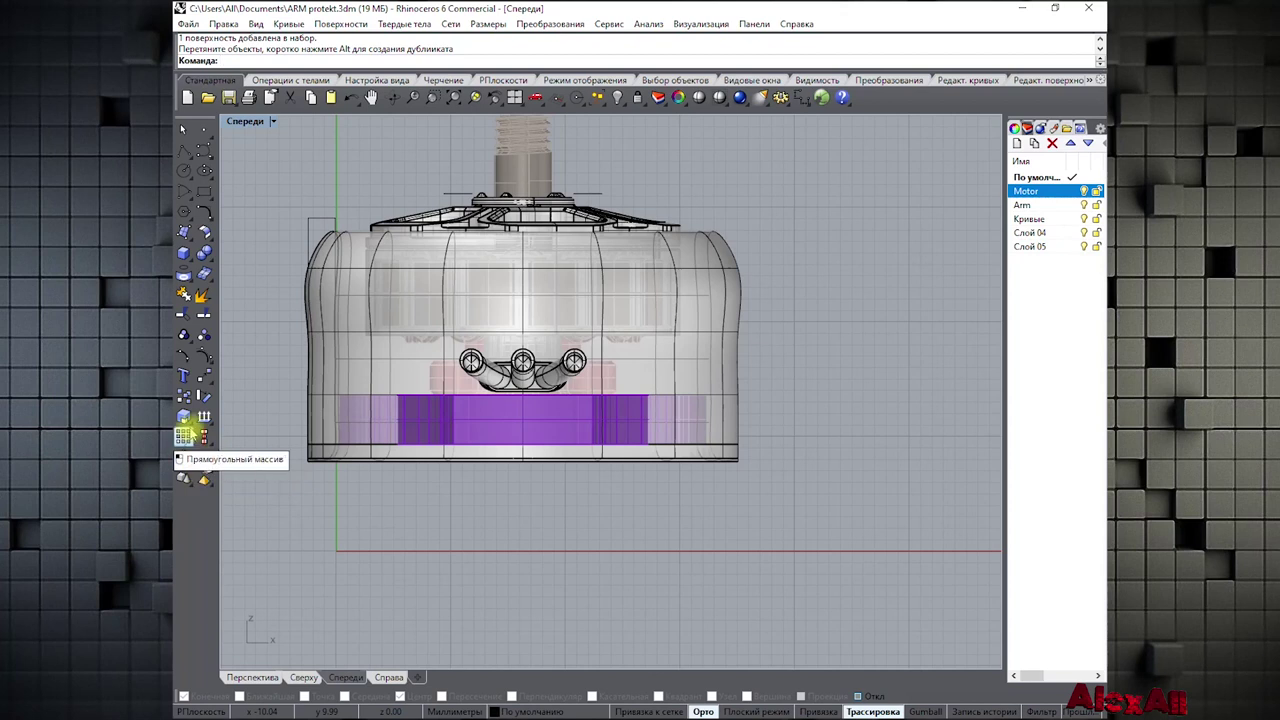
pyautogui.click(187, 420)
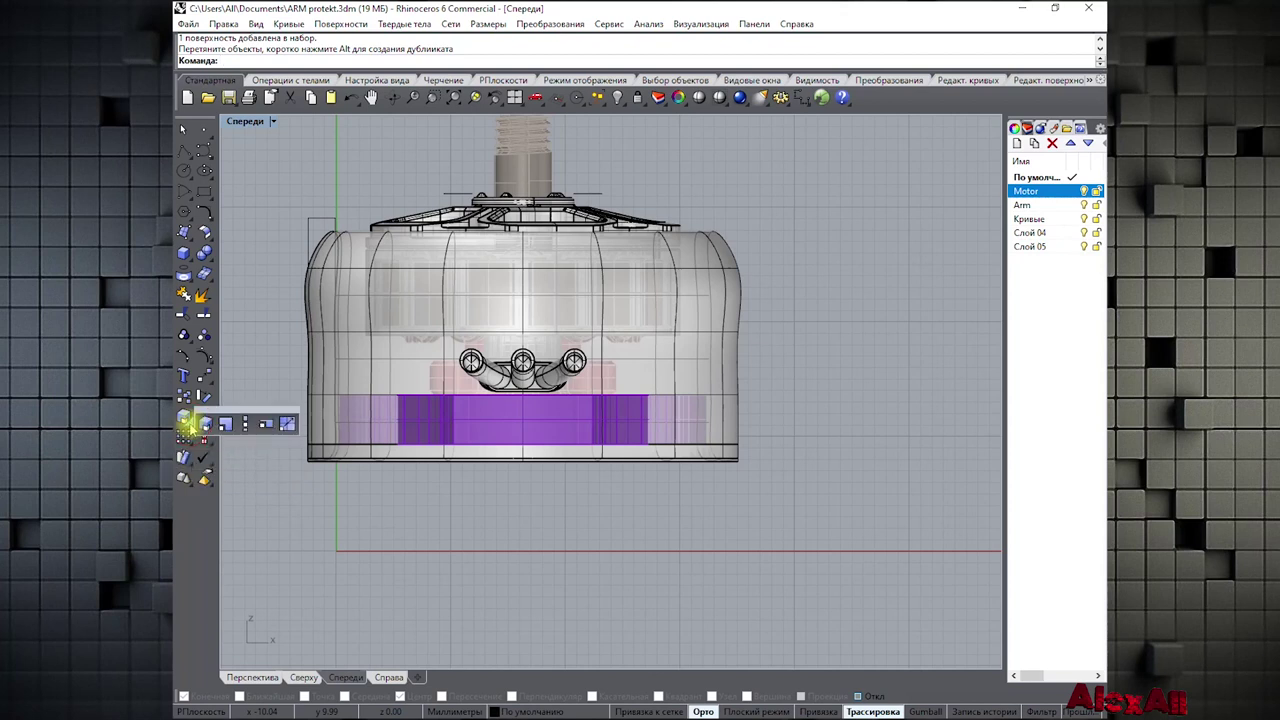
pyautogui.click(245, 425)
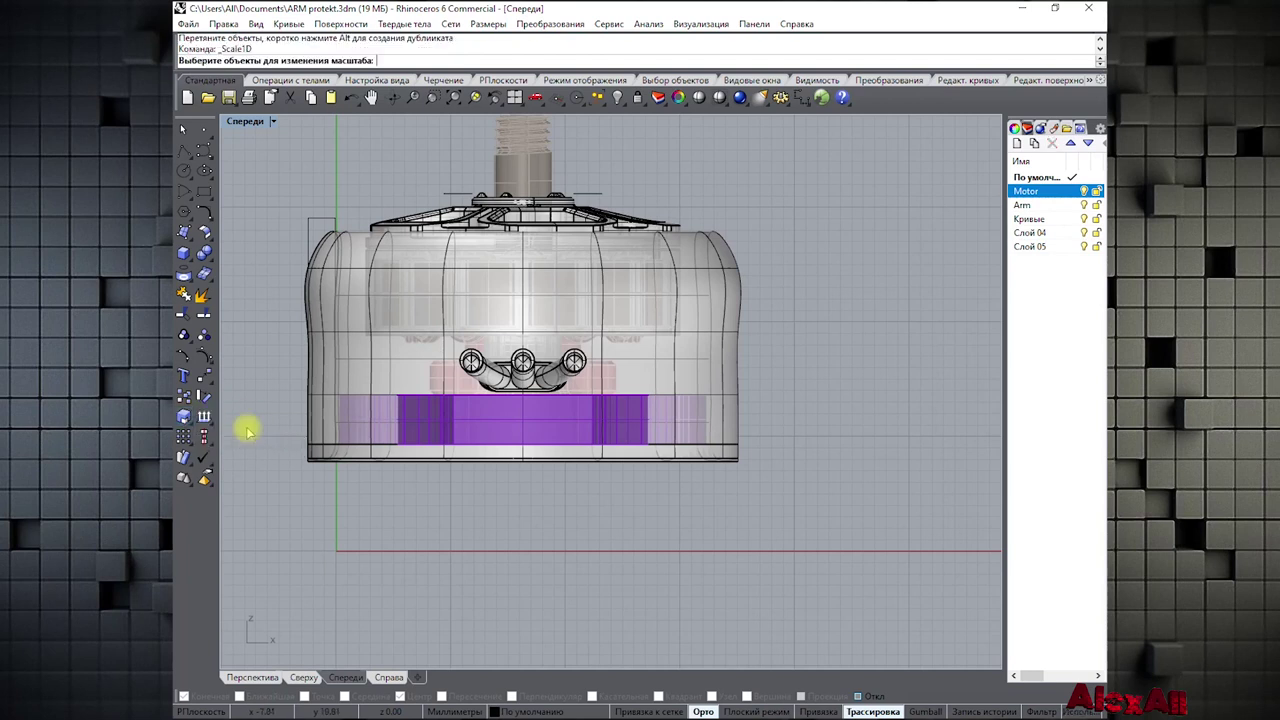
pyautogui.click(357, 300)
pyautogui.press('Return')
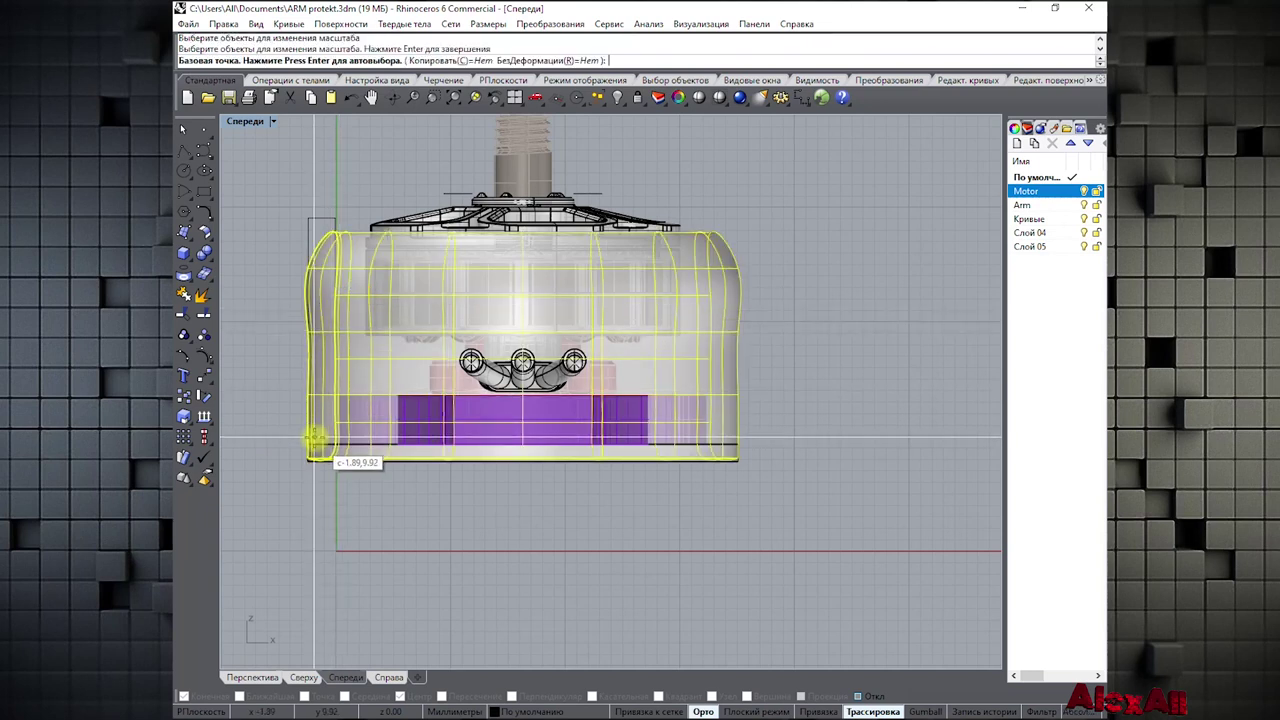
pyautogui.scroll(4, 313, 437)
pyautogui.click(328, 472)
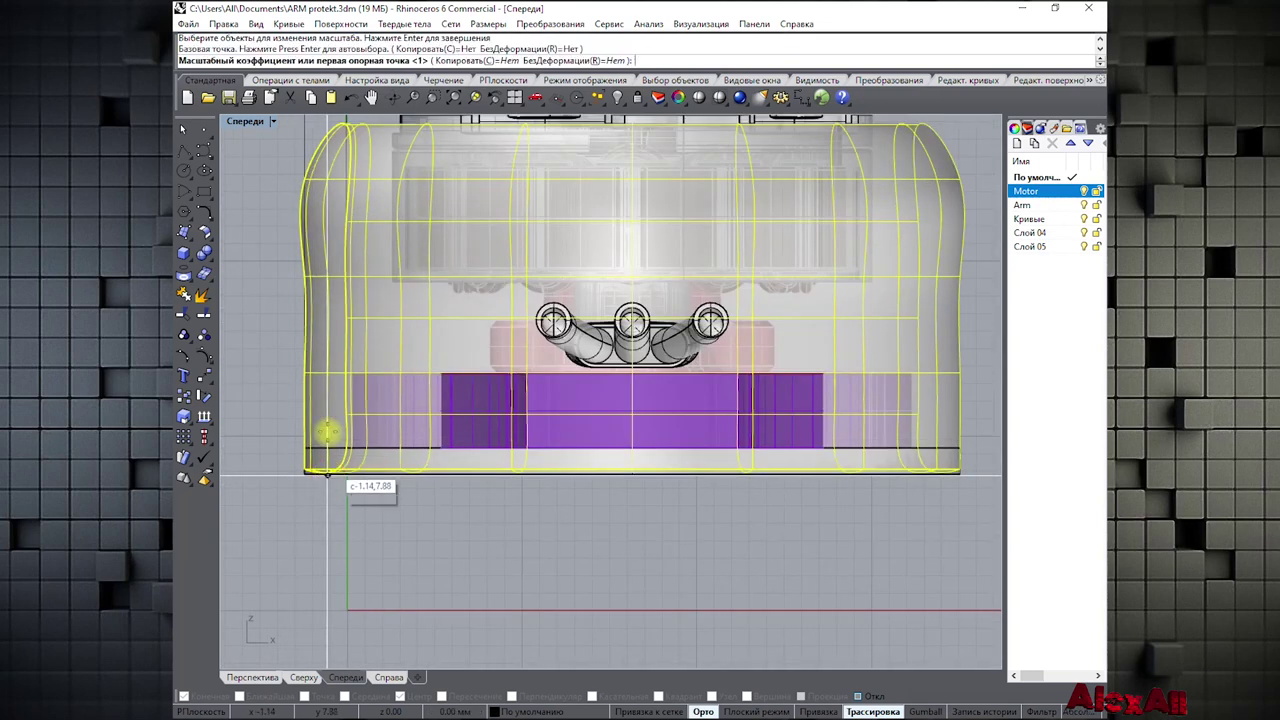
pyautogui.moveTo(328, 270); pyautogui.dragTo(334, 392, button='right')
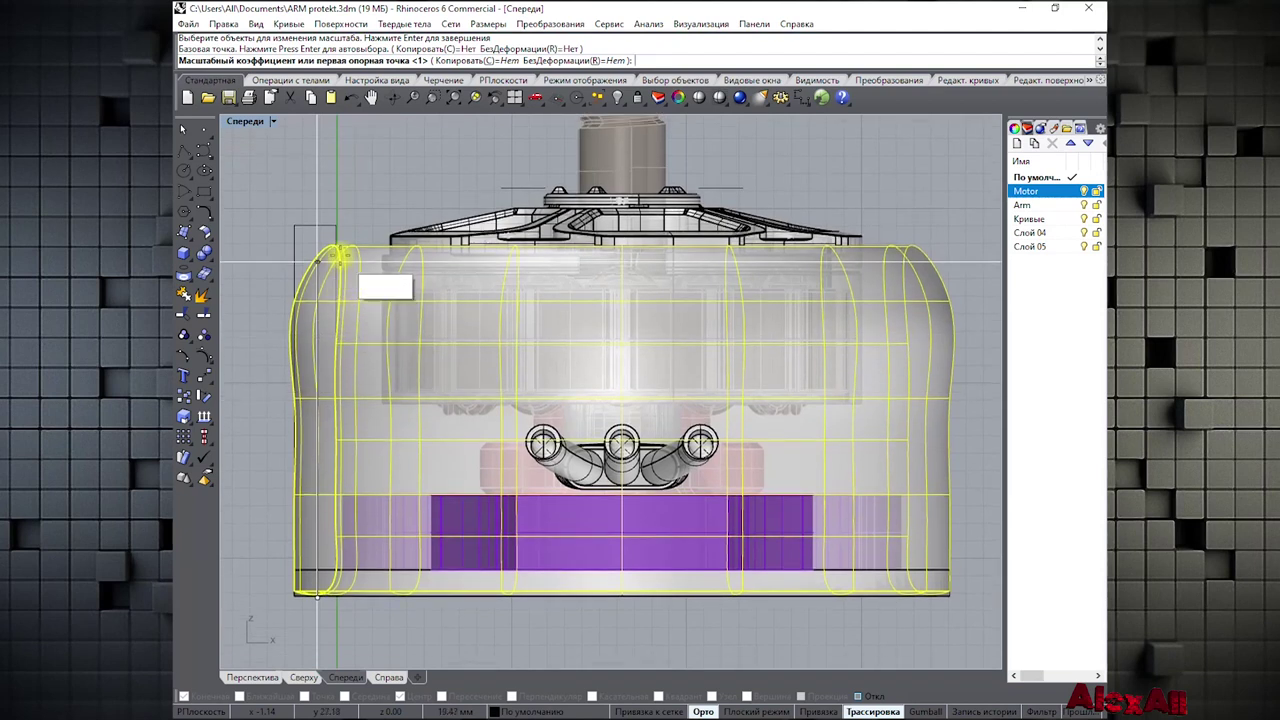
pyautogui.click(333, 246)
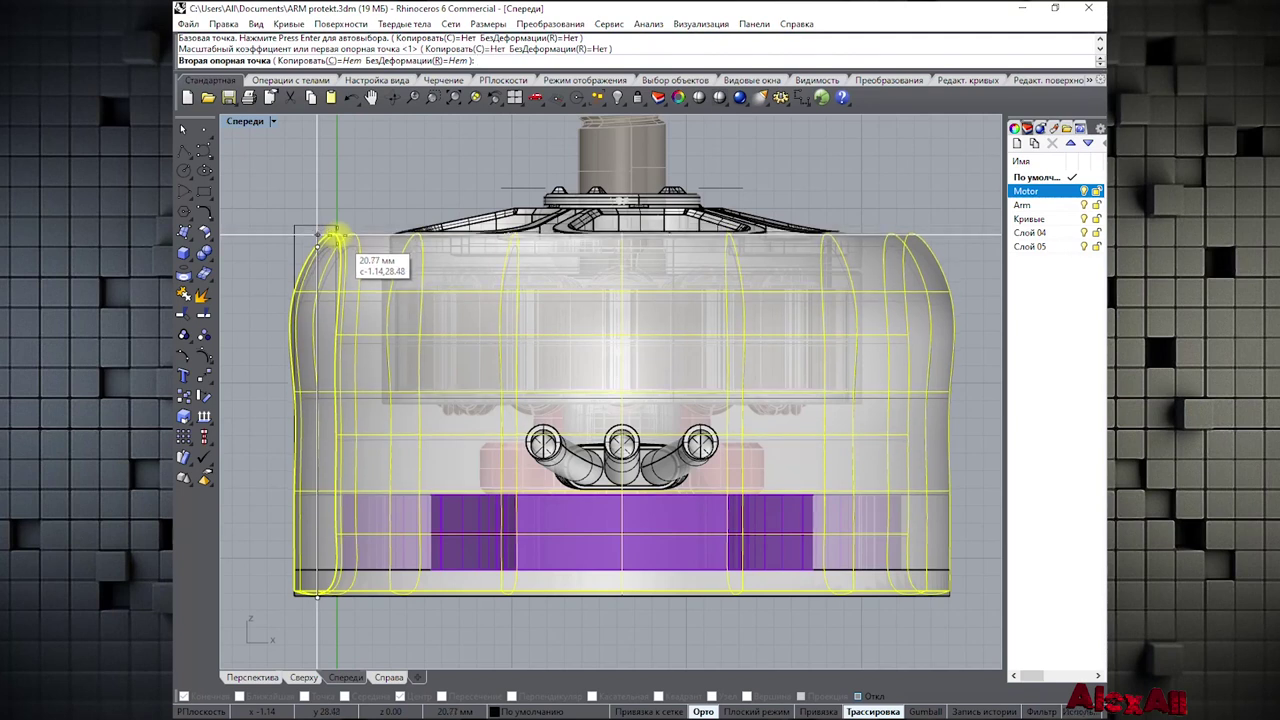
pyautogui.click(334, 238)
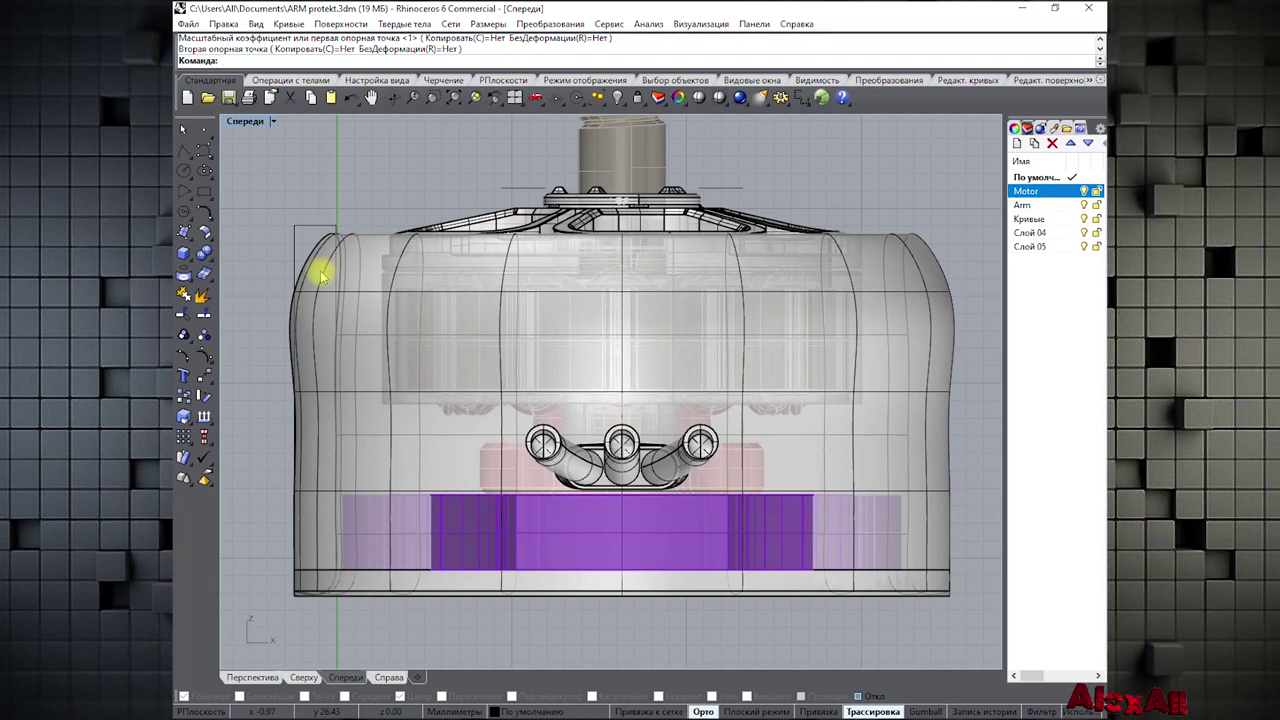
# Hide the Motor and Arm layers to expose the inside of the cover and its base disc in the perspective view
pyautogui.scroll(-2, 310, 290)
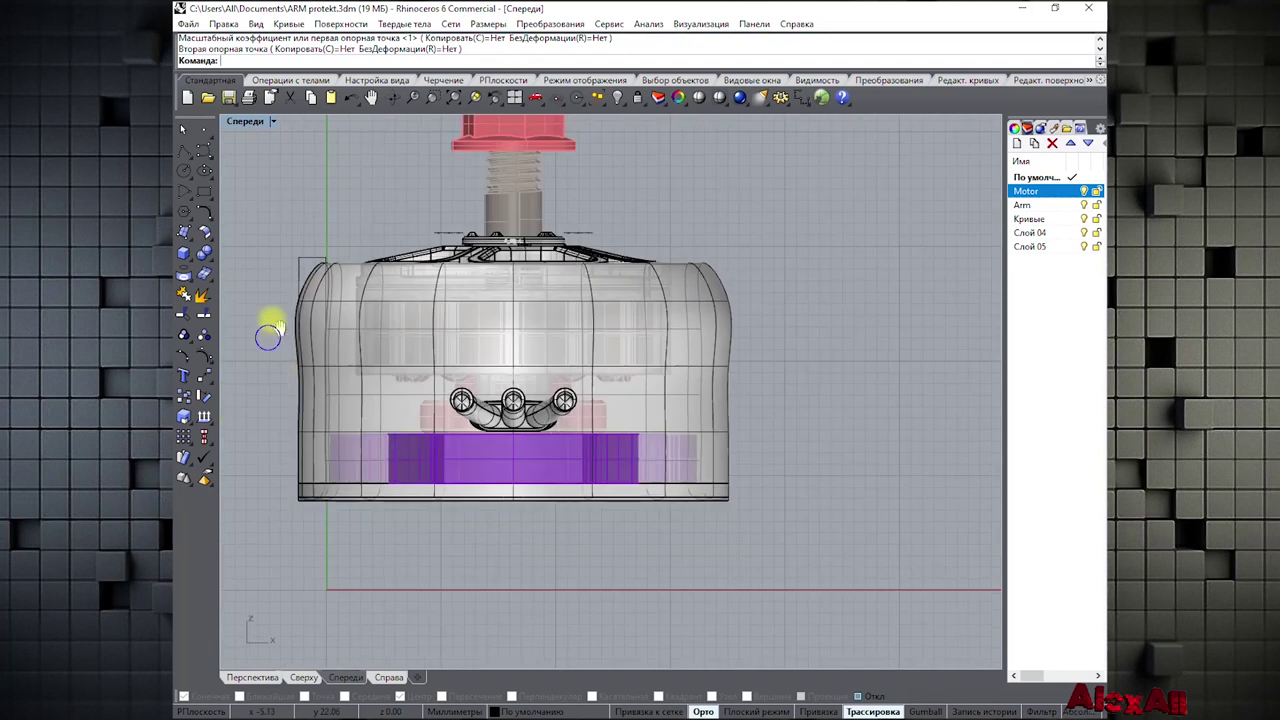
pyautogui.scroll(-1, 275, 250)
pyautogui.click(290, 80)
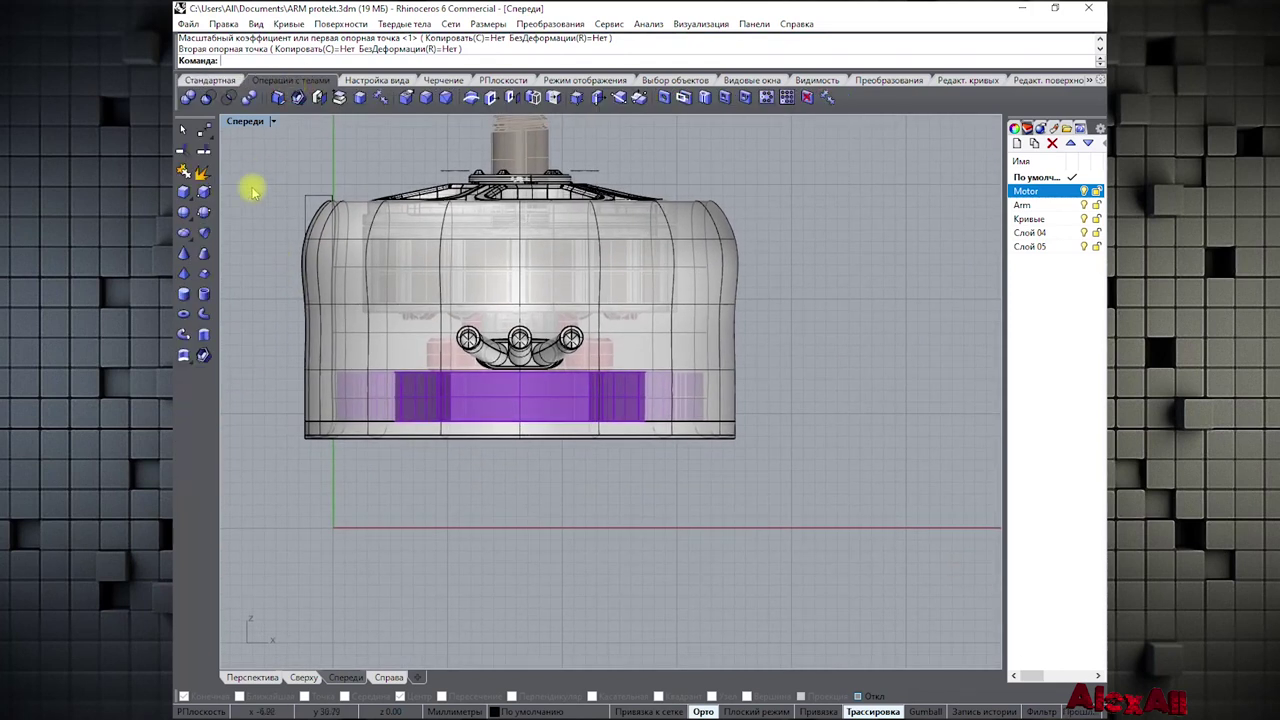
pyautogui.doubleClick(250, 122)
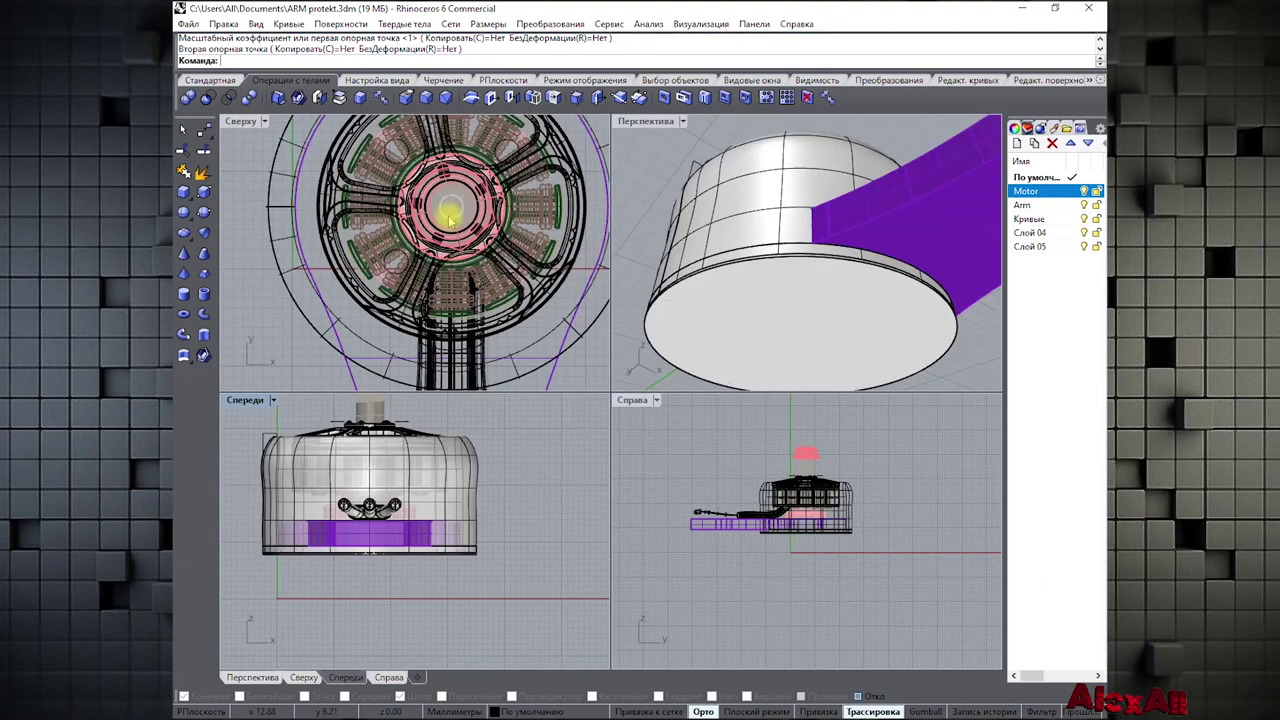
pyautogui.scroll(-3, 852, 190)
pyautogui.moveTo(852, 190); pyautogui.dragTo(842, 318, button='right')
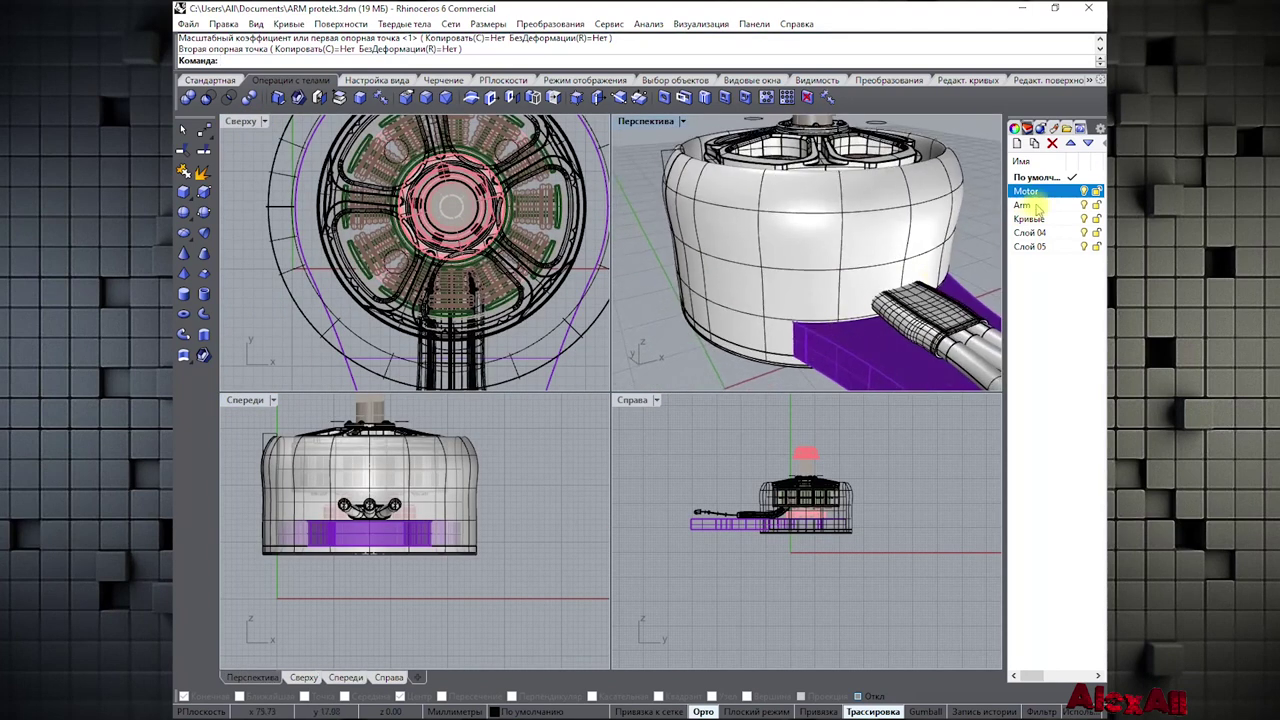
pyautogui.click(1092, 191)
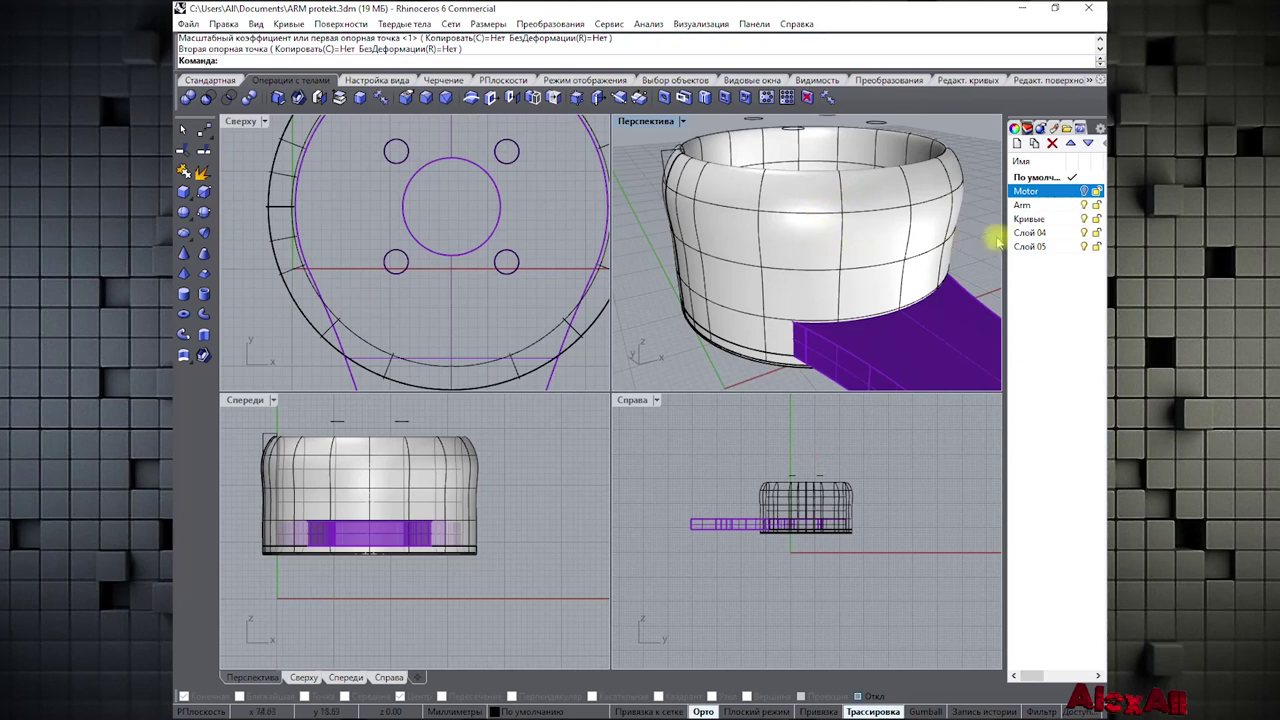
pyautogui.click(1085, 205)
pyautogui.moveTo(814, 223); pyautogui.dragTo(714, 300, button='right')
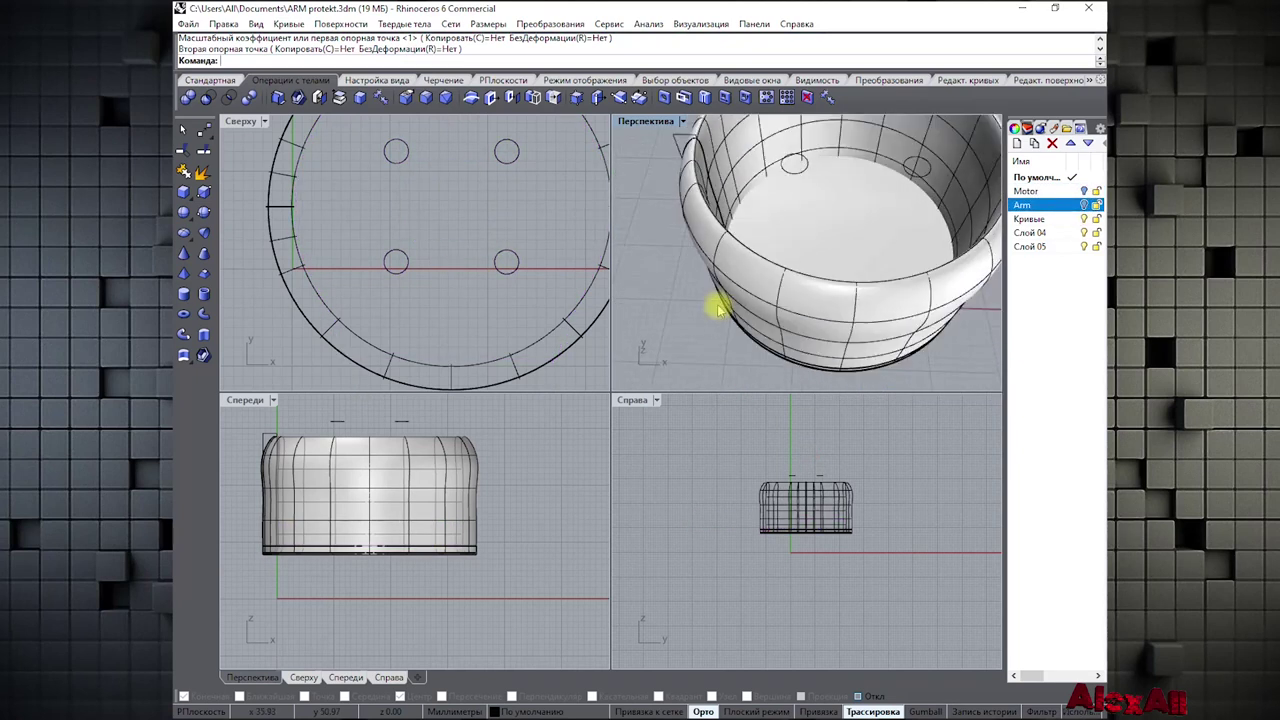
# Boolean-union the extruded base disc with the swept cover in the maximized perspective view and check the combined body
pyautogui.doubleClick(647, 122)
pyautogui.scroll(-5, 577, 262)
pyautogui.click(590, 276)
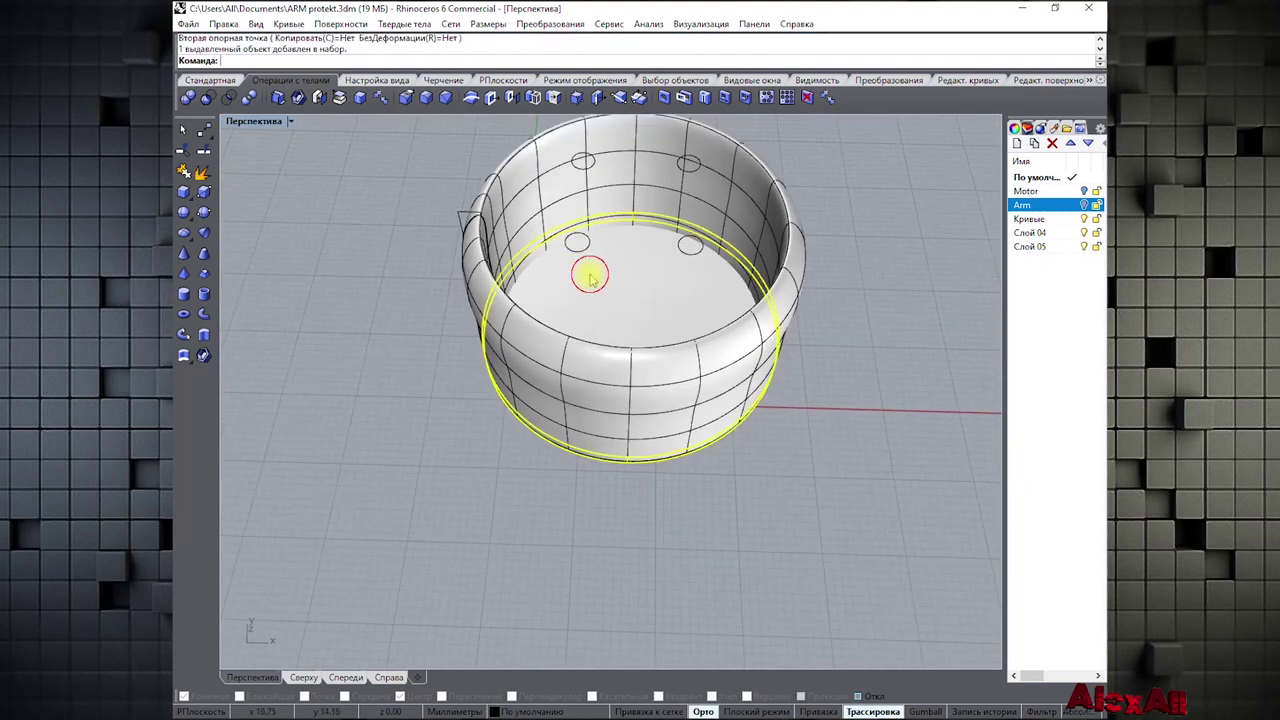
pyautogui.click(600, 174)
pyautogui.press('Escape')
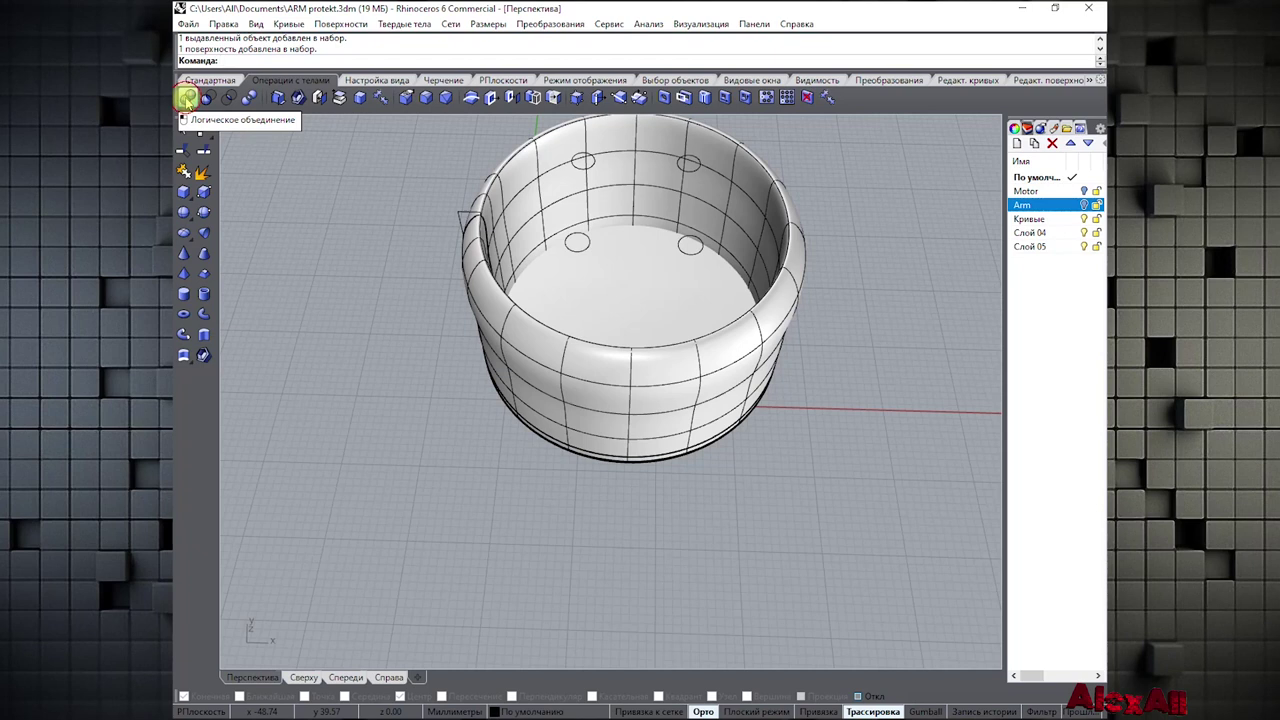
pyautogui.click(187, 98)
pyautogui.click(628, 291)
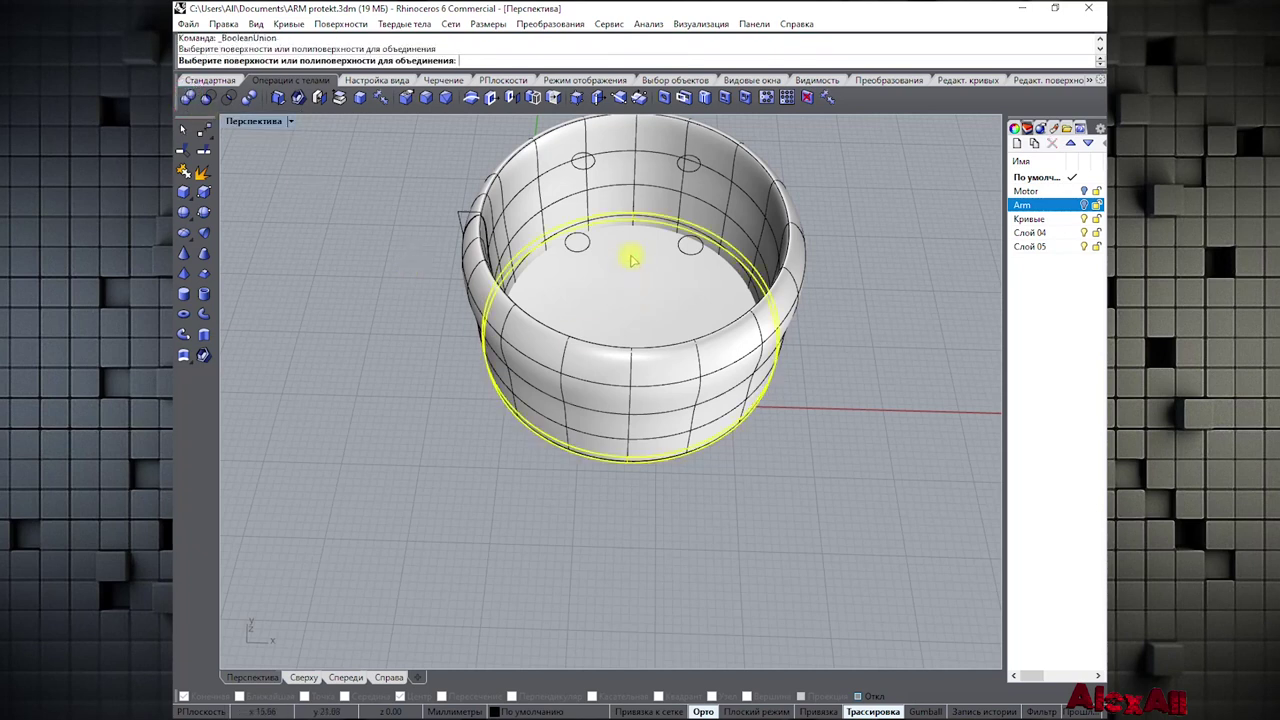
pyautogui.click(662, 187)
pyautogui.rightClick(650, 185)
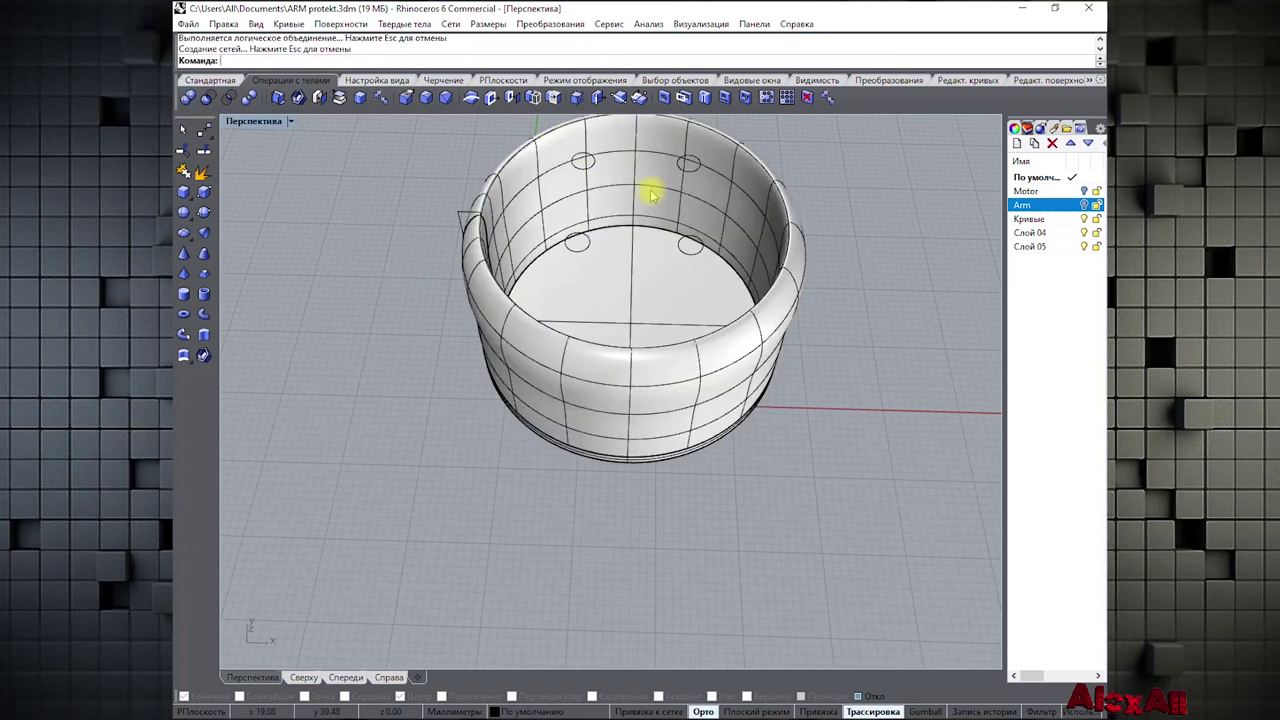
pyautogui.click(650, 195)
pyautogui.moveTo(651, 191); pyautogui.dragTo(552, 408, button='right')
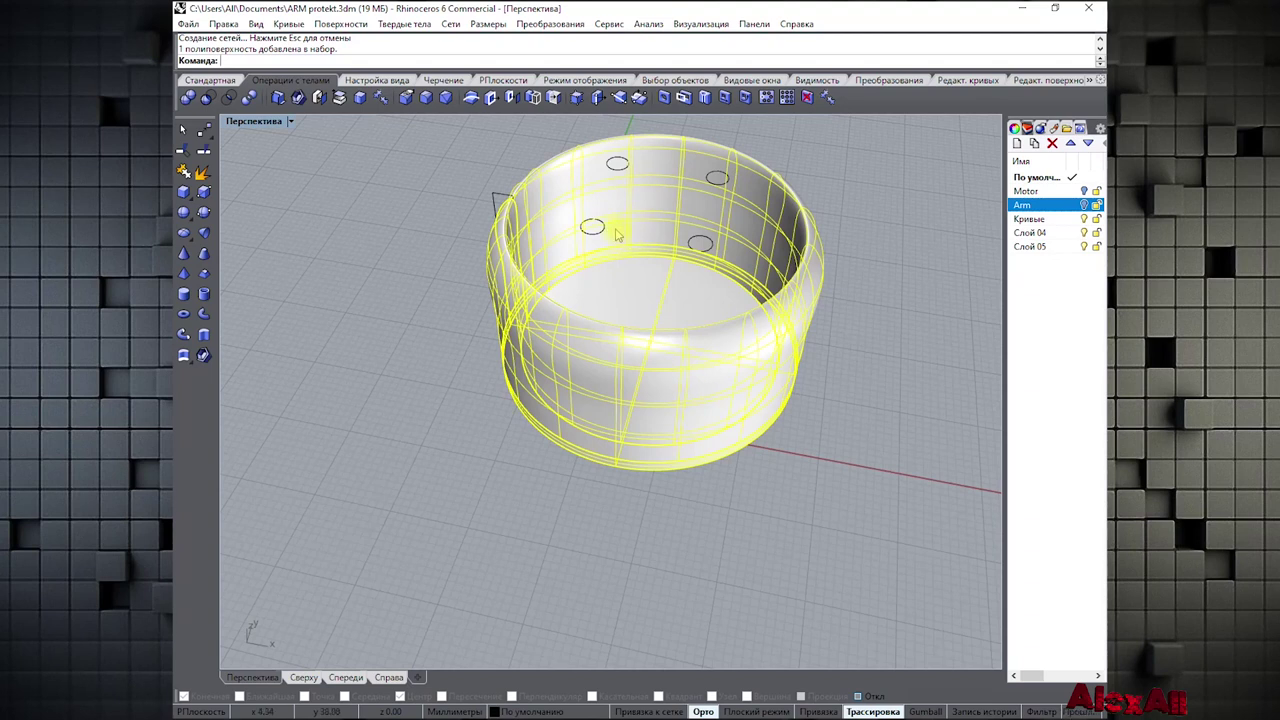
# Undo the Boolean union of the swept cover and base disc and clear the selection
pyautogui.hotkey('ctrl', 'z')
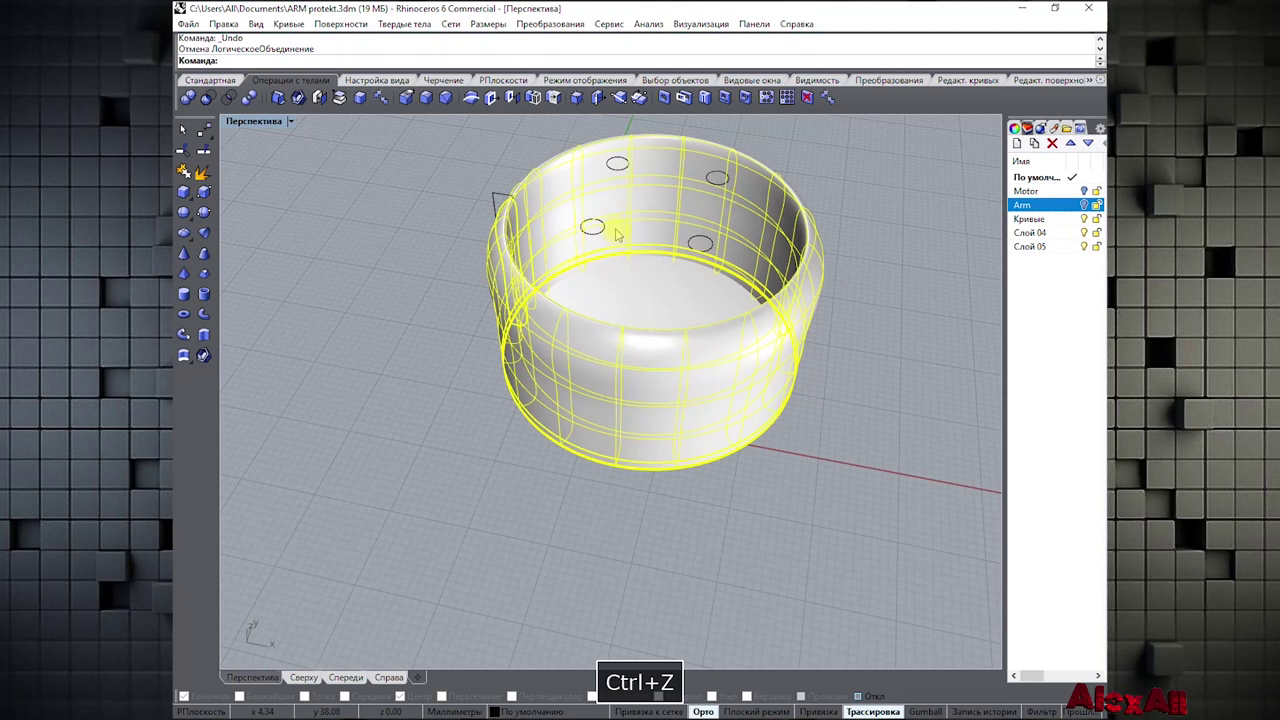
pyautogui.click(394, 251)
pyautogui.click(648, 231)
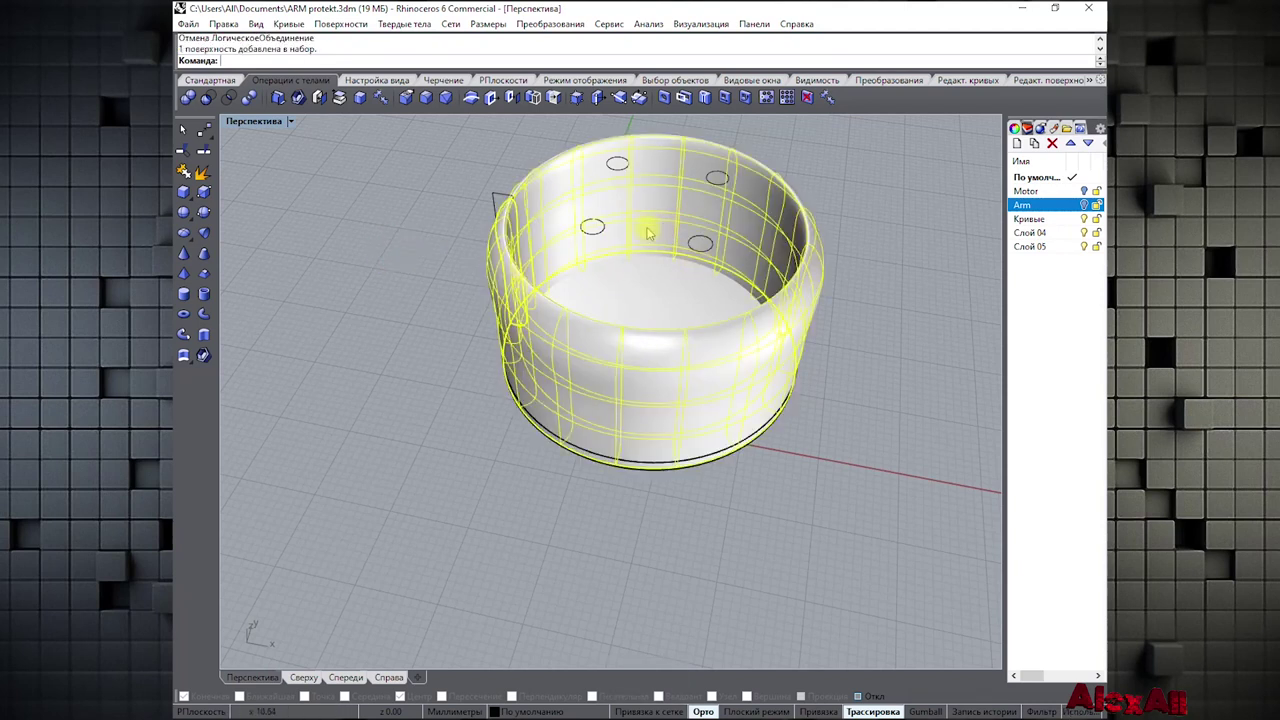
pyautogui.click(420, 241)
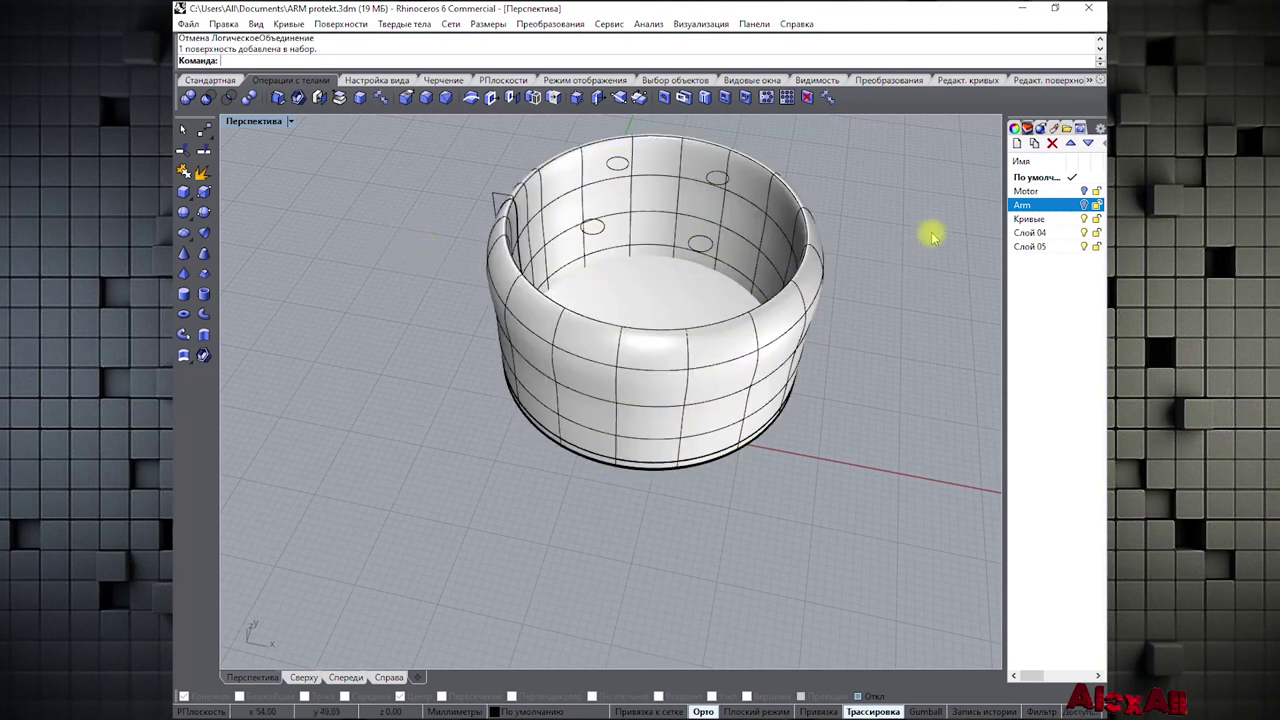
# Turn the Arm layer back on to show the arm inside the cover
pyautogui.click(1084, 204)
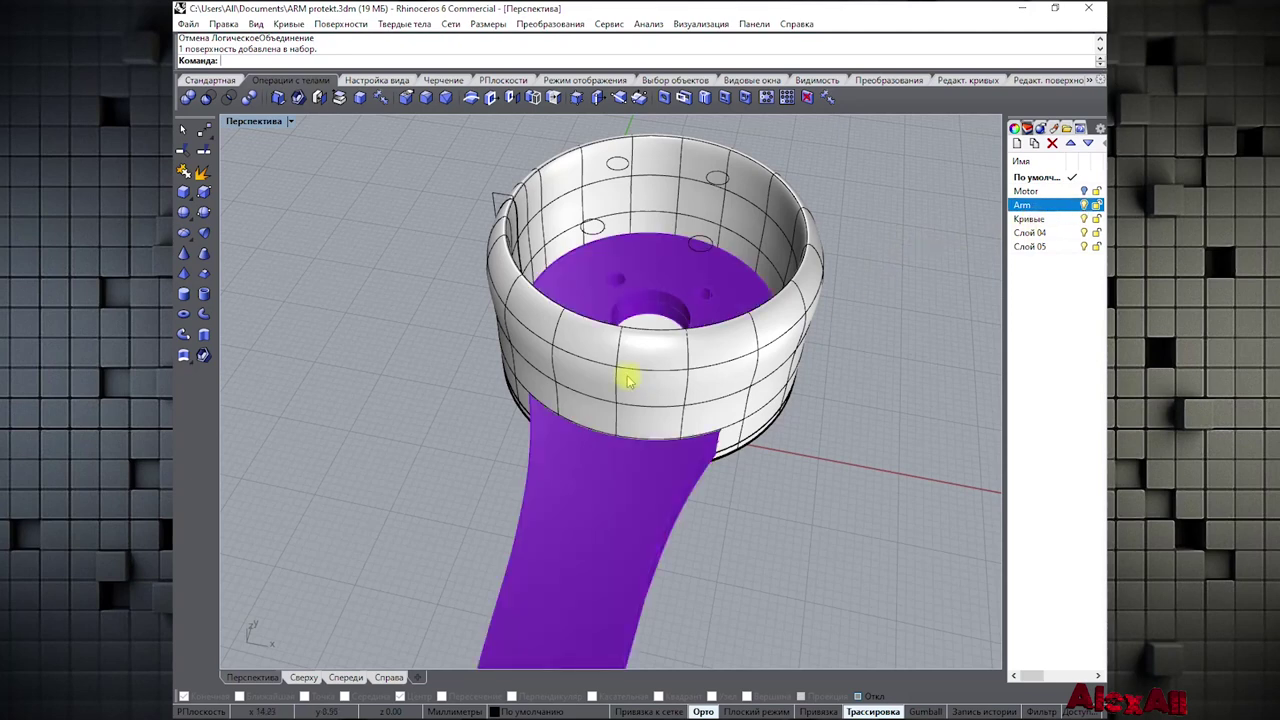
pyautogui.moveTo(571, 337); pyautogui.dragTo(614, 326, button='right')
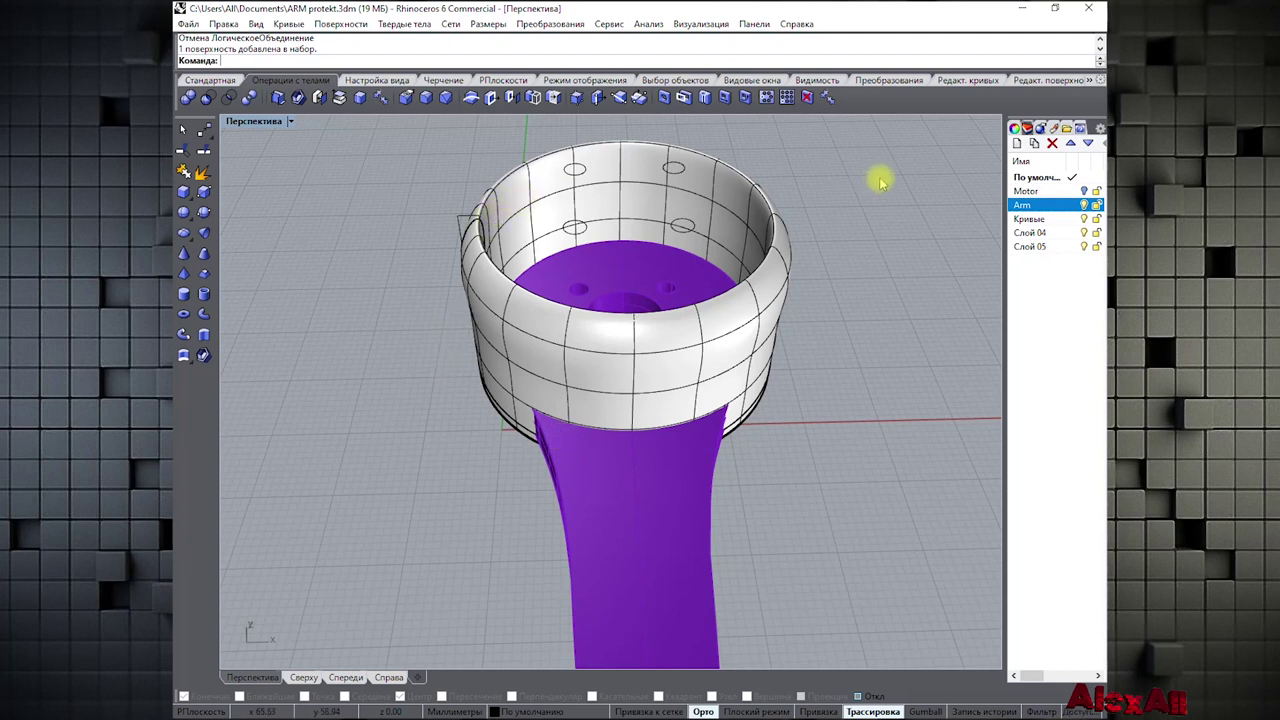
# Create a layer named zachita and select both the swept cover and the extruded base disc
pyautogui.click(1017, 143)
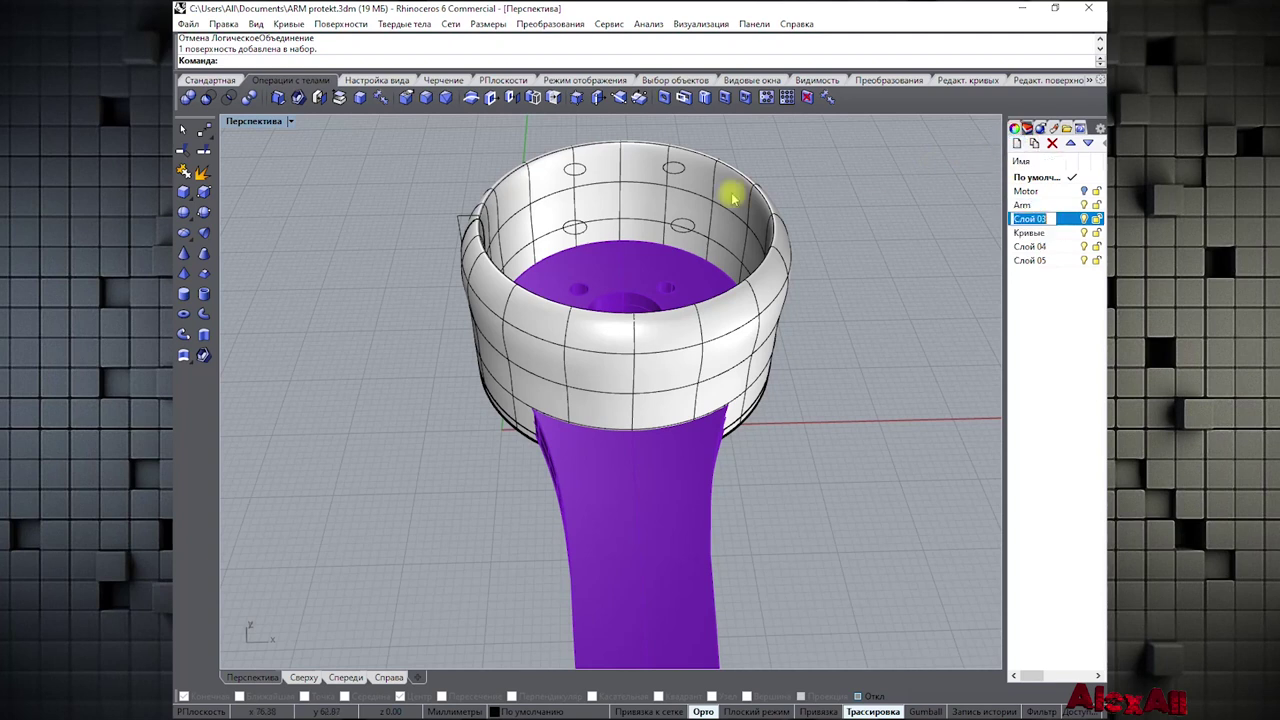
pyautogui.click(529, 209)
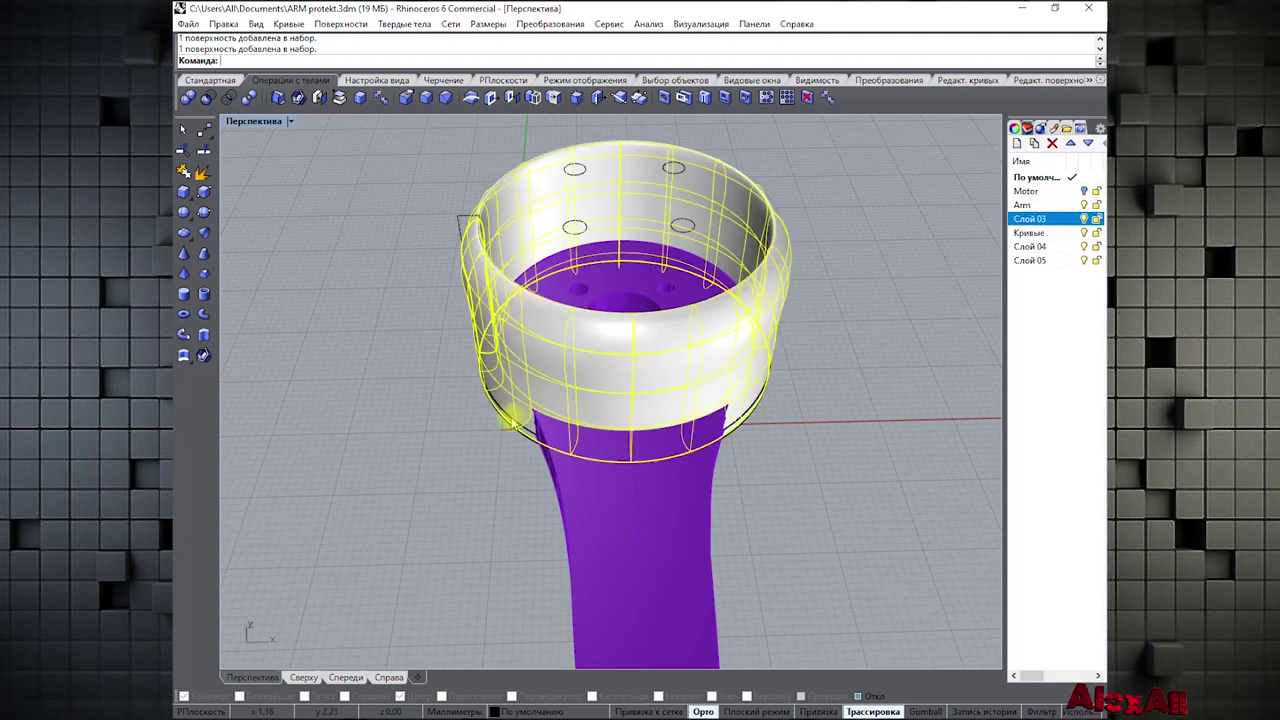
pyautogui.keyDown('shift'); pyautogui.click(508, 421); pyautogui.keyUp('shift')
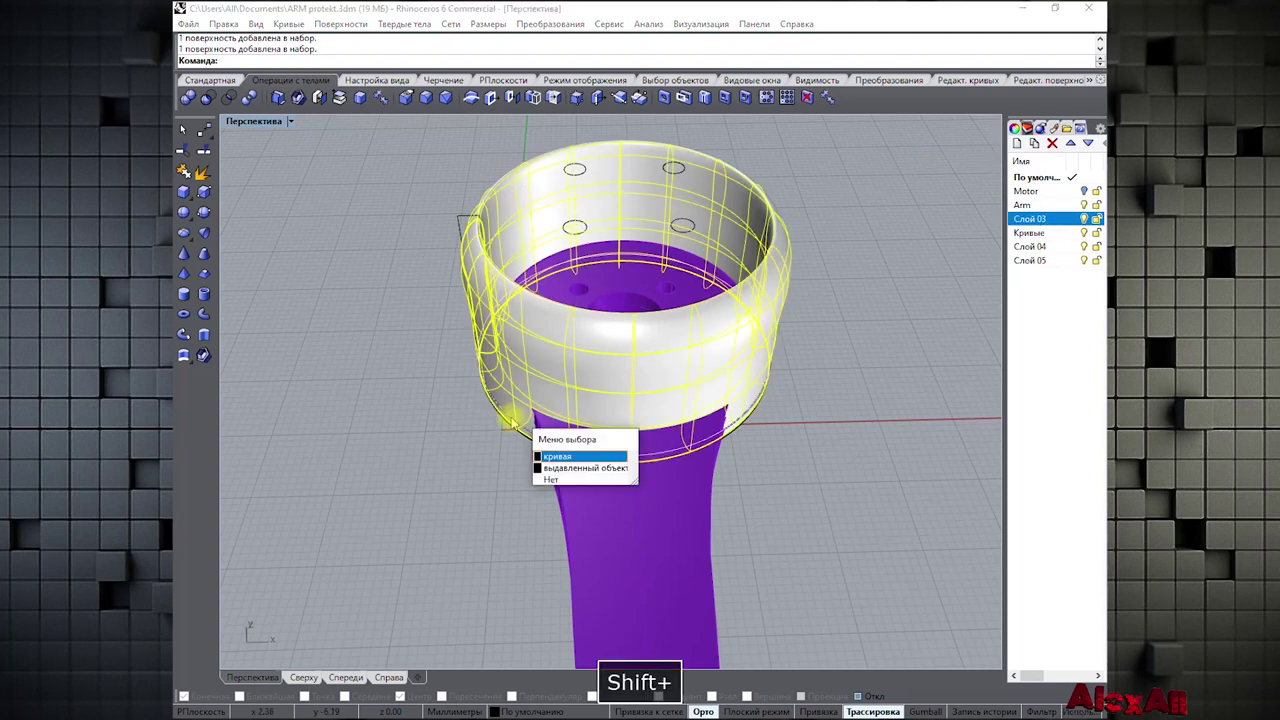
pyautogui.click(565, 469)
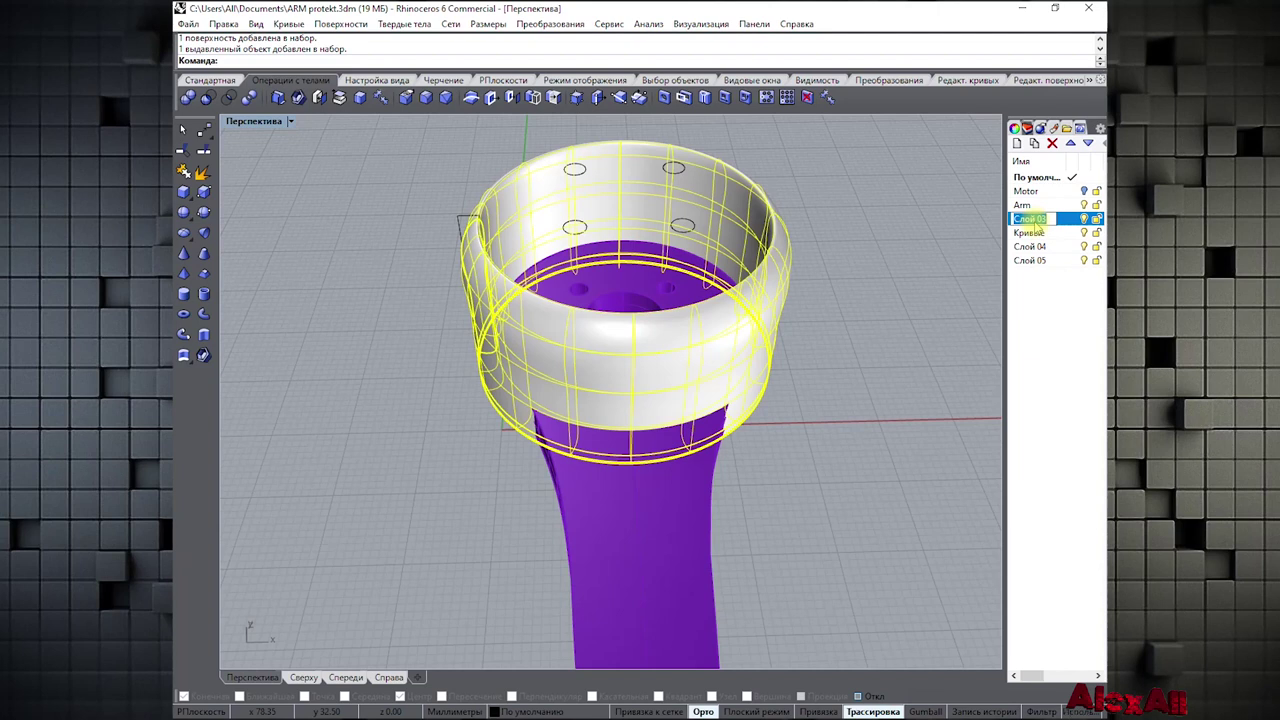
pyautogui.write('za')
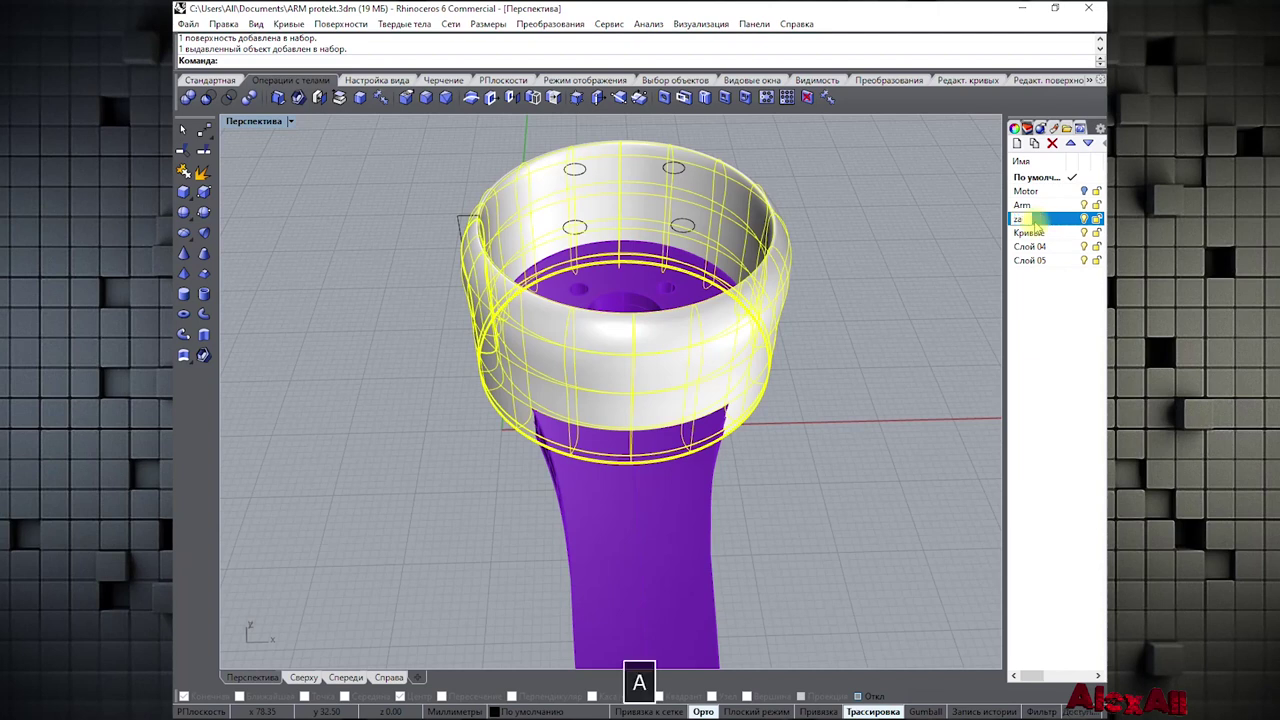
pyautogui.write('chi')
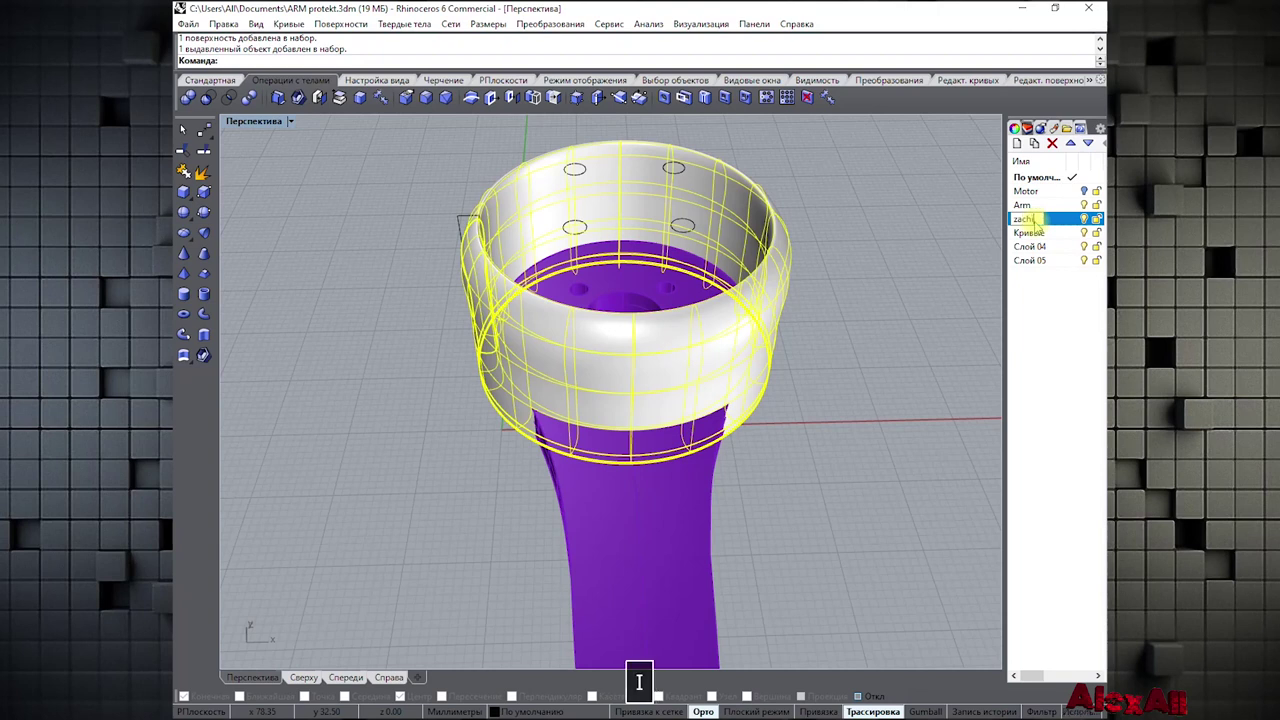
pyautogui.write('ta')
pyautogui.press('Return')
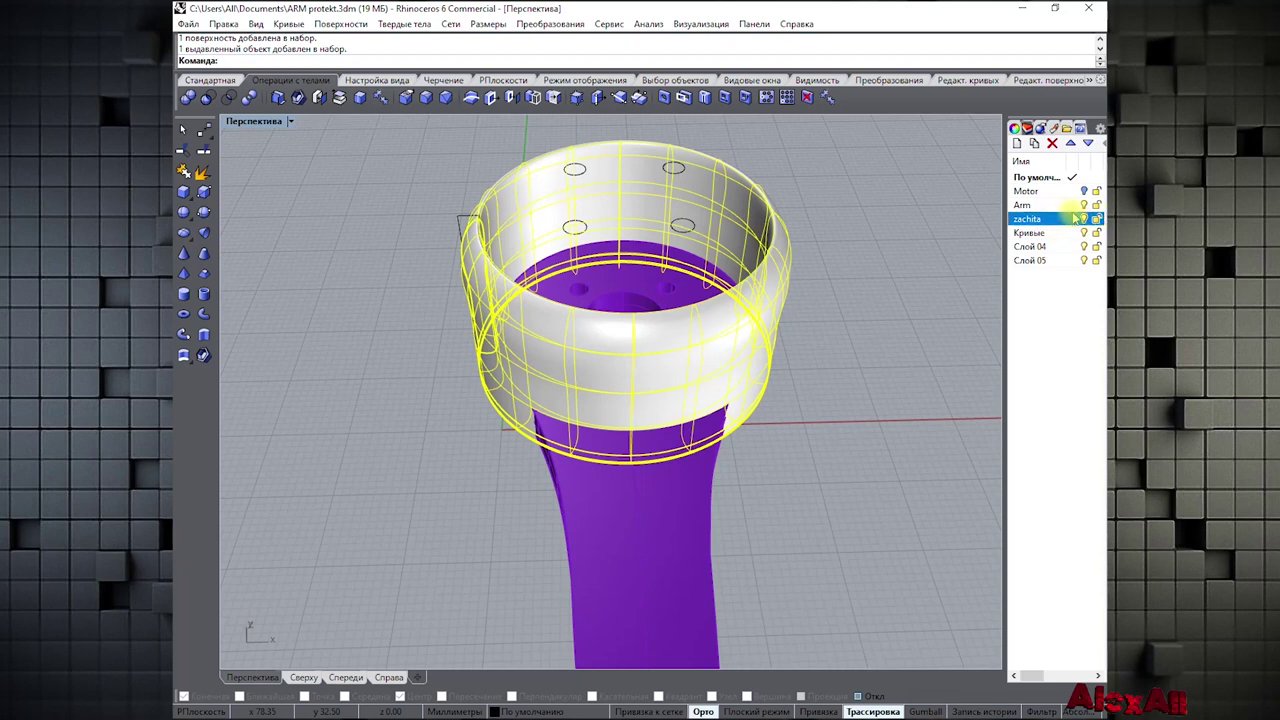
# Assign the selected cover and base disc to the zachita layer and hide that layer
pyautogui.rightClick(1057, 219)
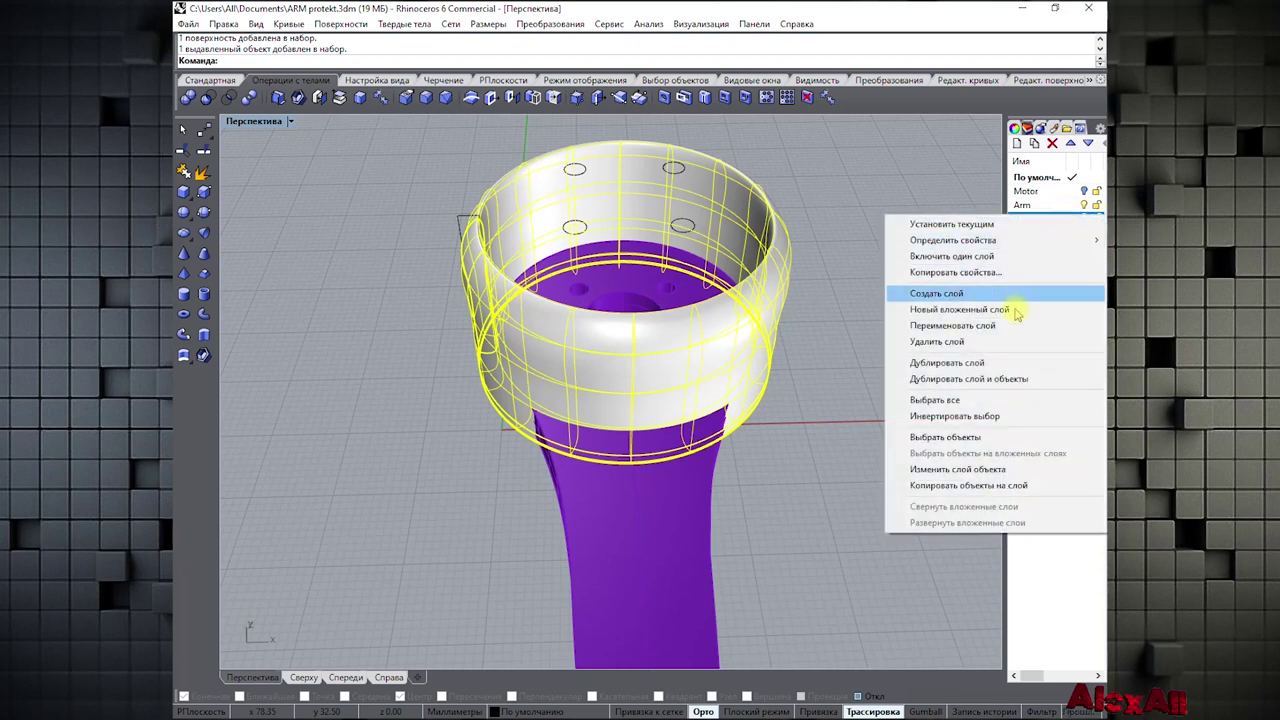
pyautogui.click(963, 469)
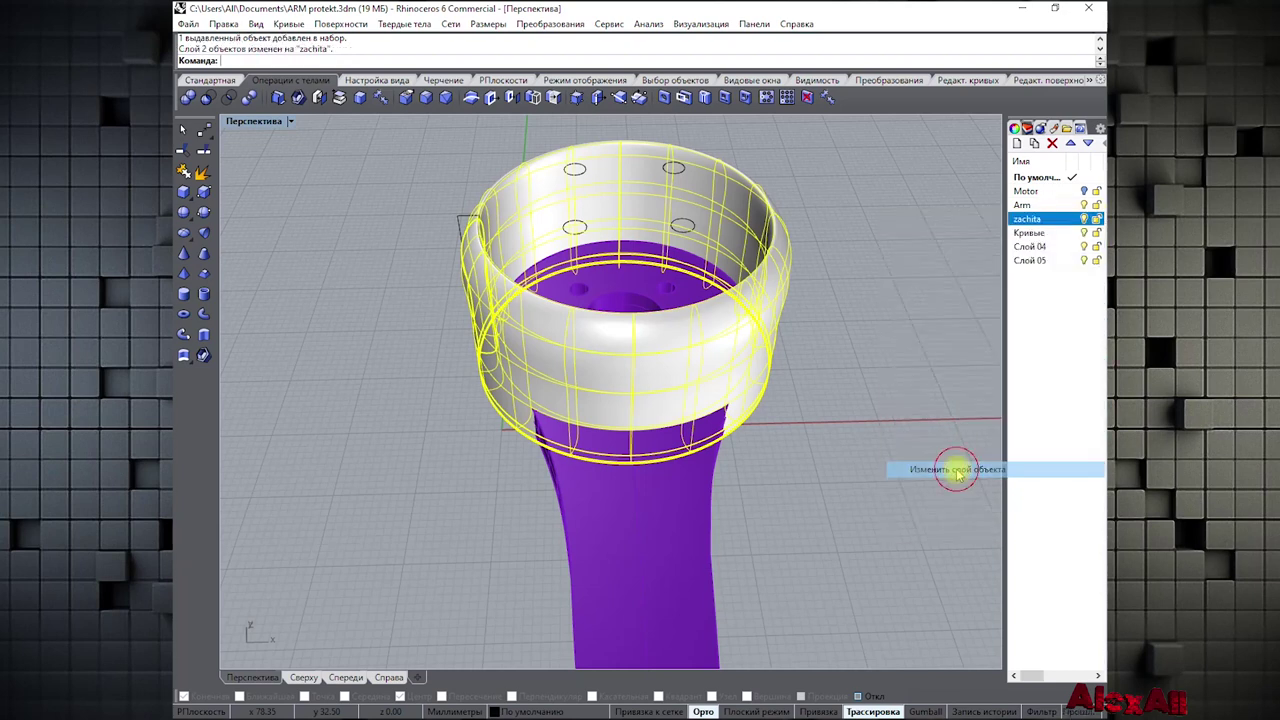
pyautogui.click(1084, 219)
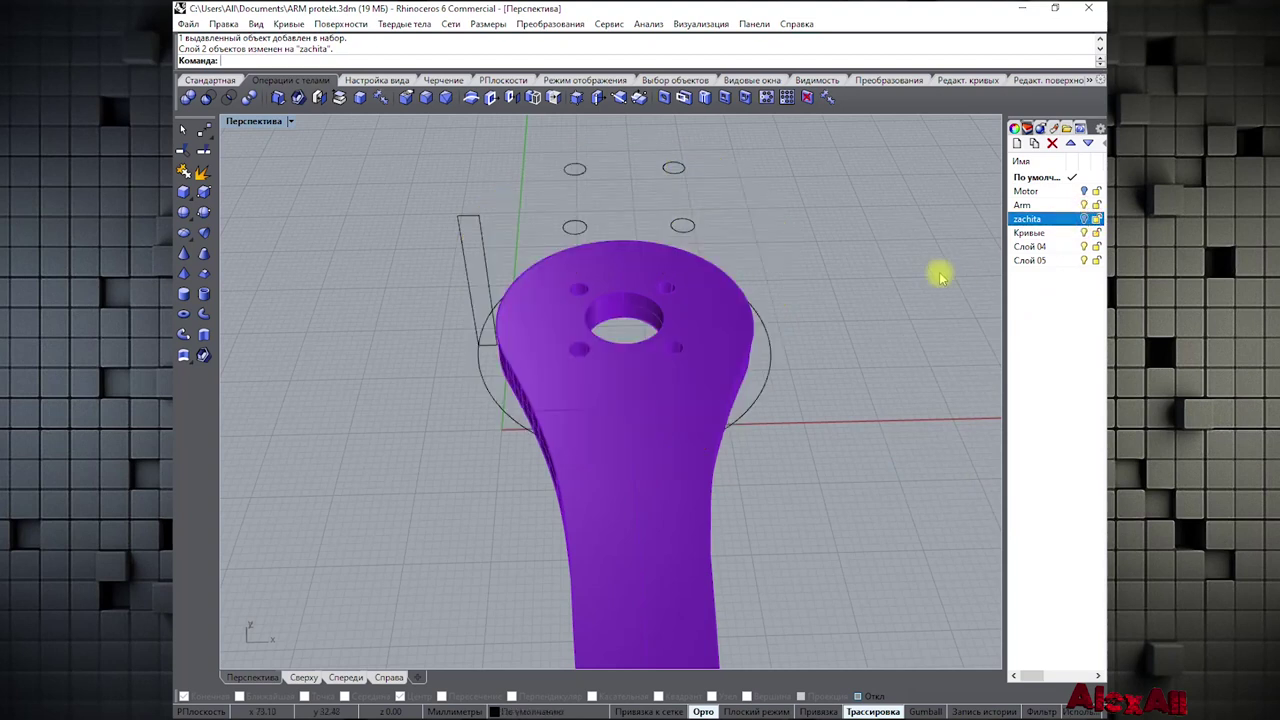
# Delete the leftover closed profile curve standing beside the round end of the arm
pyautogui.moveTo(808, 251); pyautogui.dragTo(820, 296, button='right')
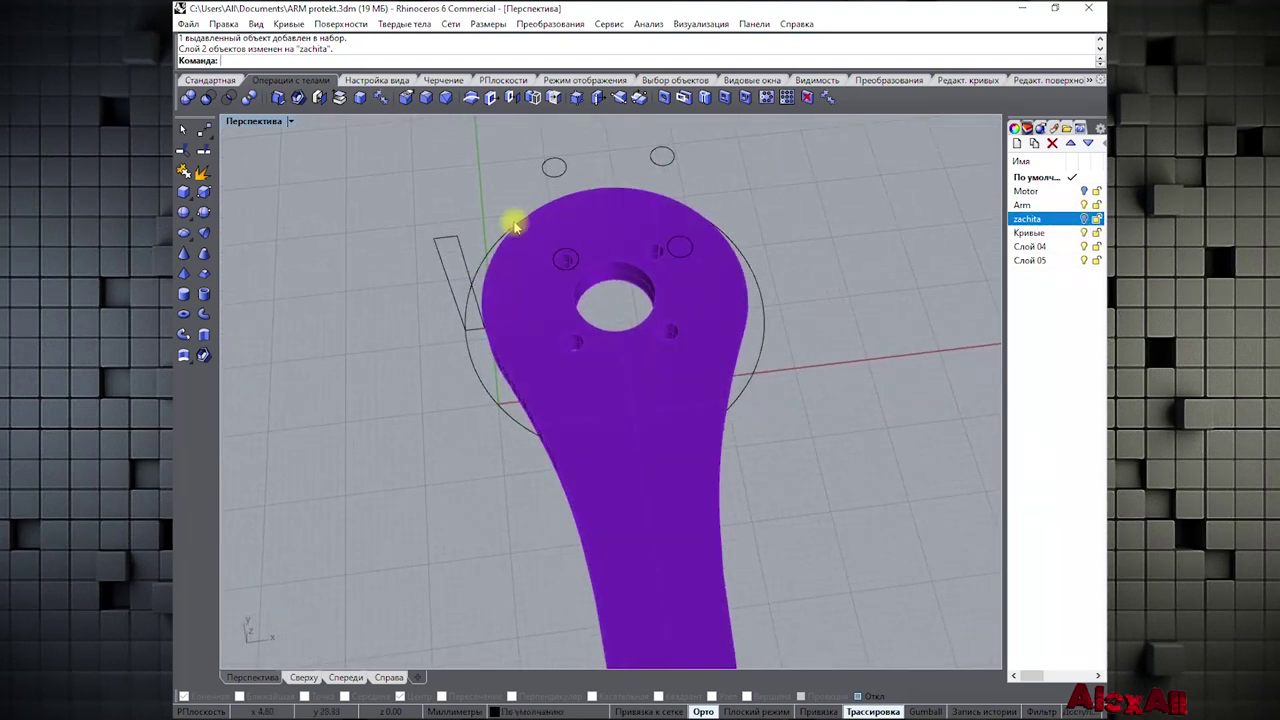
pyautogui.click(453, 241)
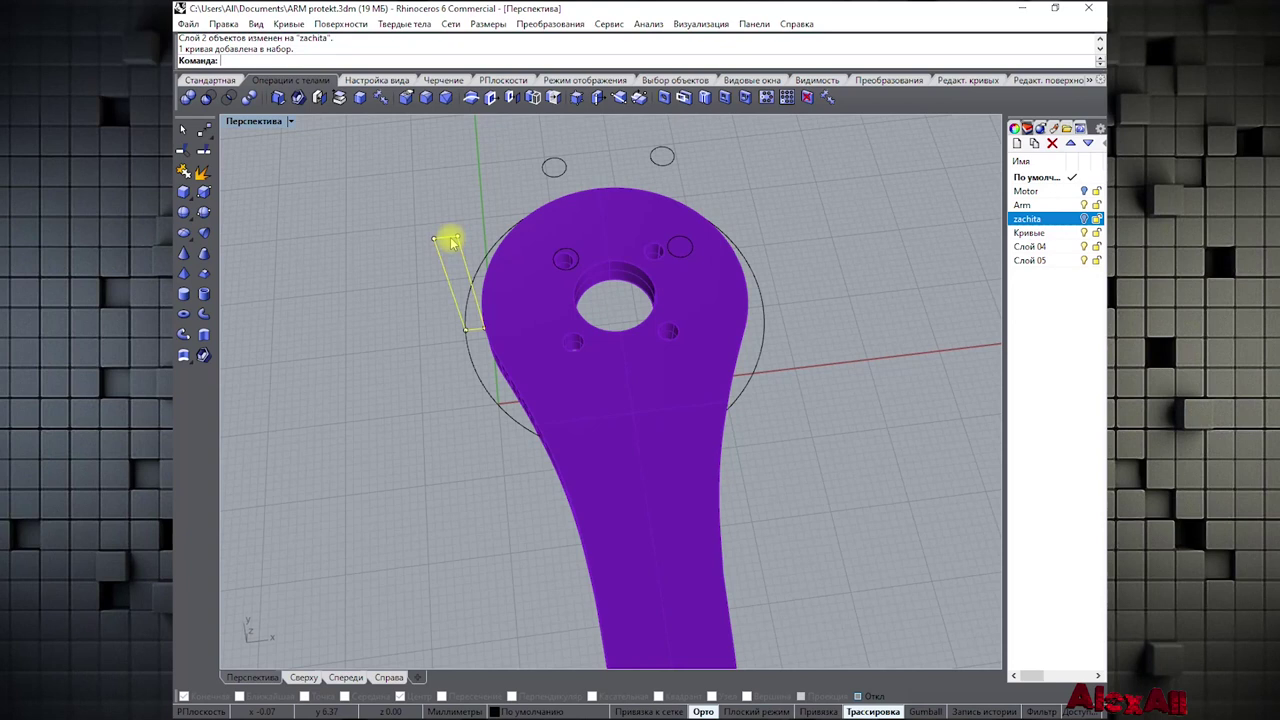
pyautogui.press('Delete')
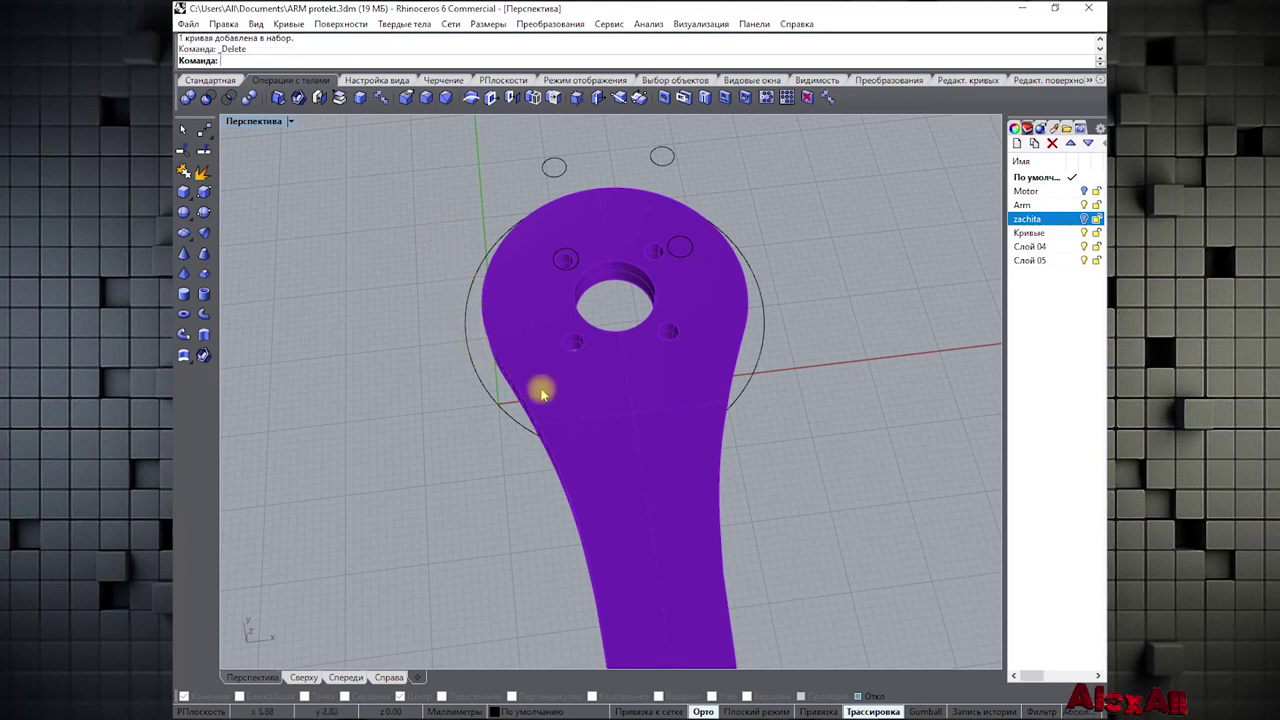
# Duplicate the face borders of the arm's underside, including its outer outline, motor opening and screw holes
pyautogui.moveTo(474, 423); pyautogui.dragTo(552, 155, button='right')
pyautogui.moveTo(557, 315)
pyautogui.mouseDown(button='right')
pyautogui.moveTo(517, 263)
pyautogui.moveTo(554, 294)
pyautogui.mouseUp(button='right')
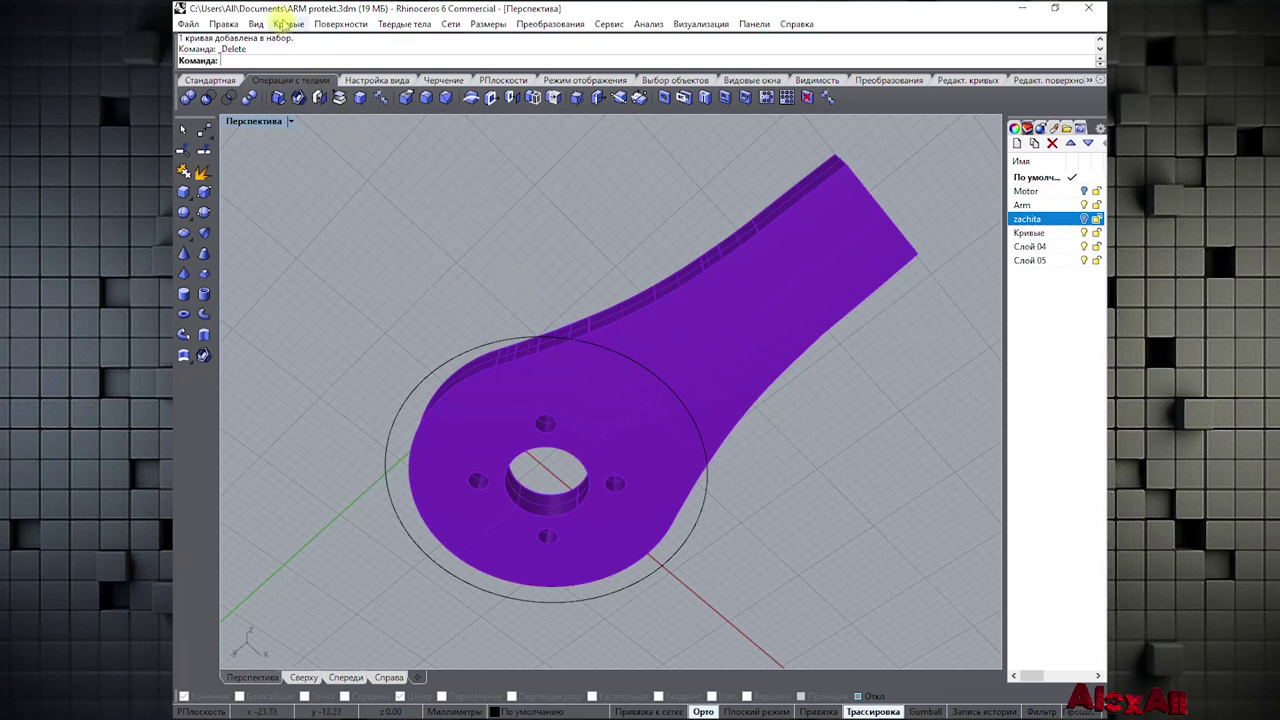
pyautogui.click(287, 24)
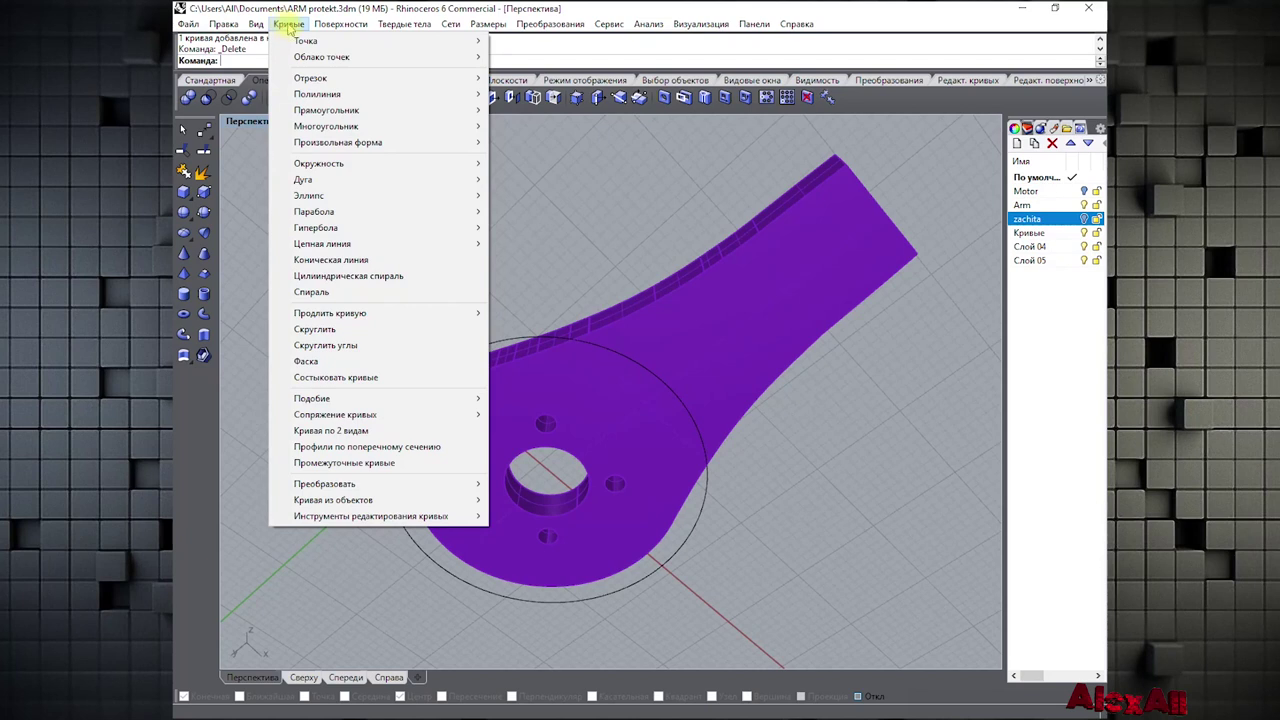
pyautogui.click(288, 25)
pyautogui.click(289, 25)
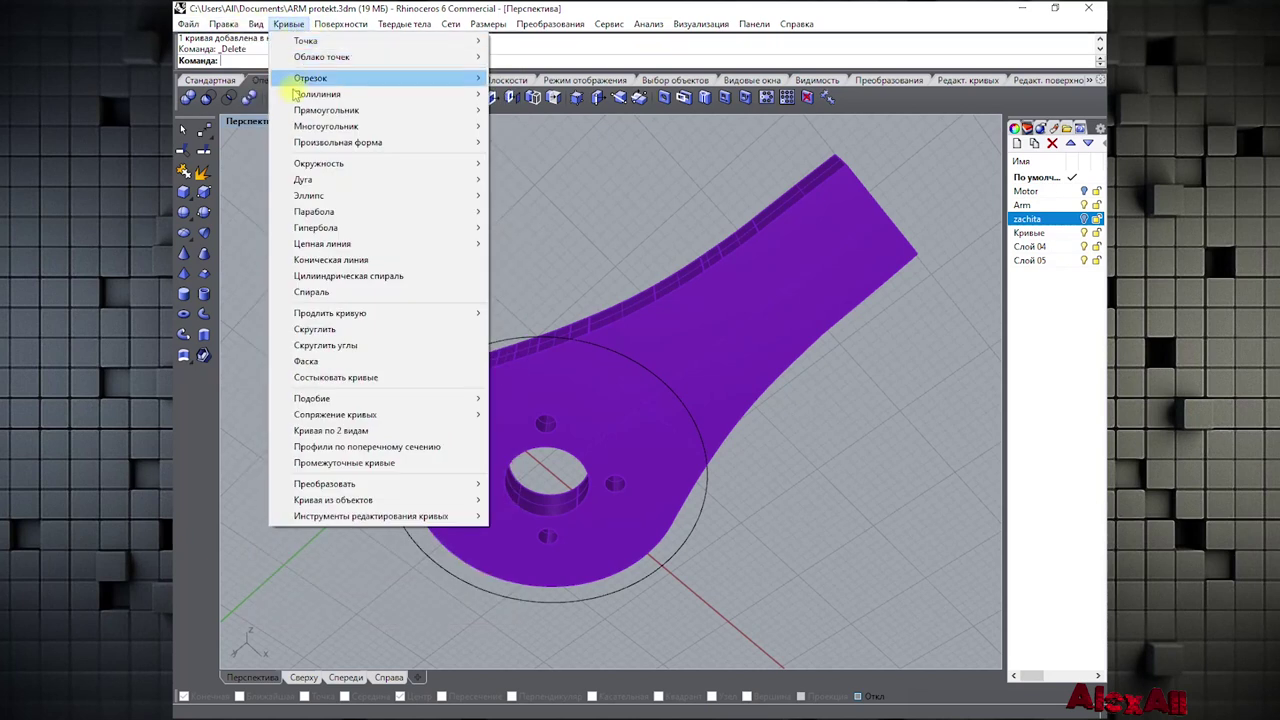
pyautogui.moveTo(357, 487)
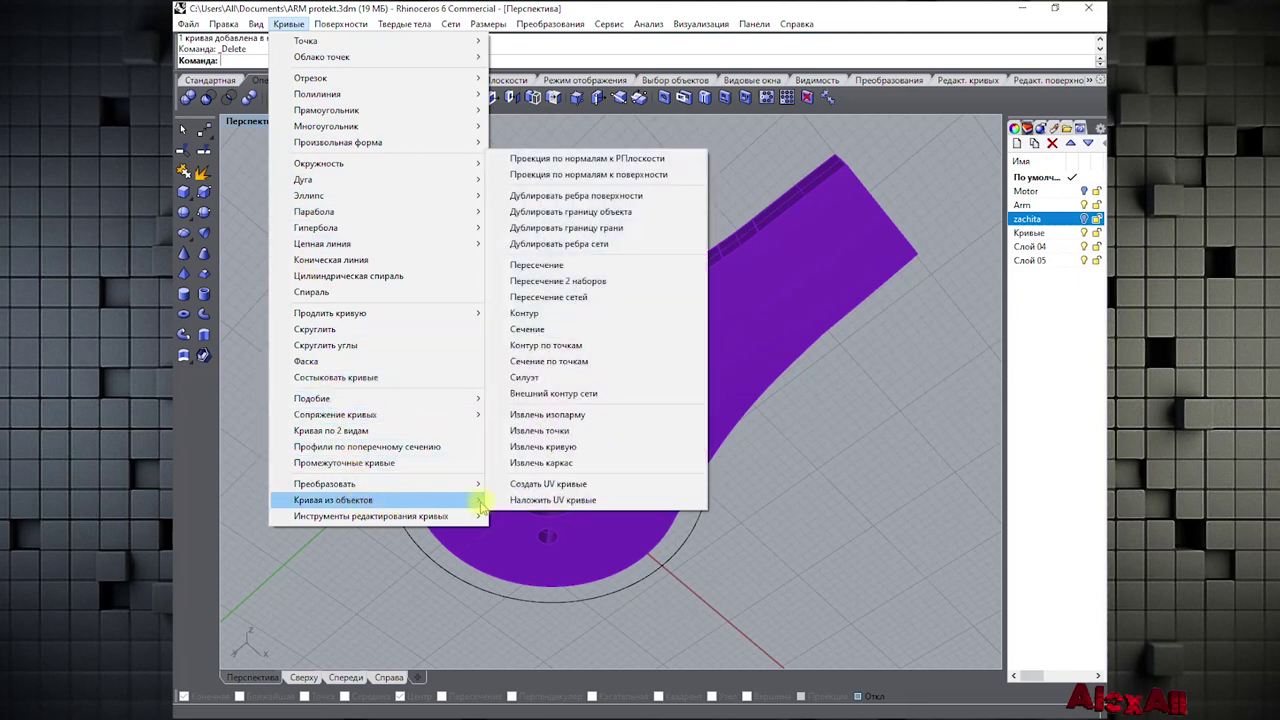
pyautogui.click(576, 228)
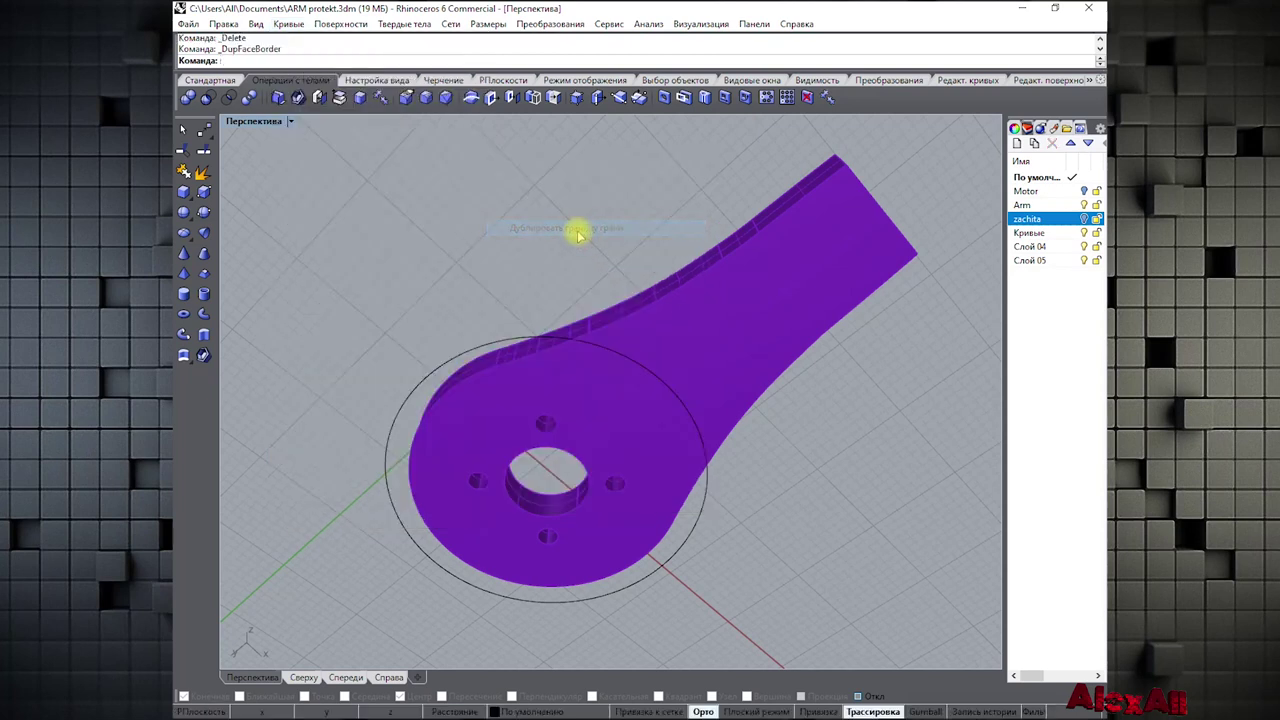
pyautogui.click(676, 340)
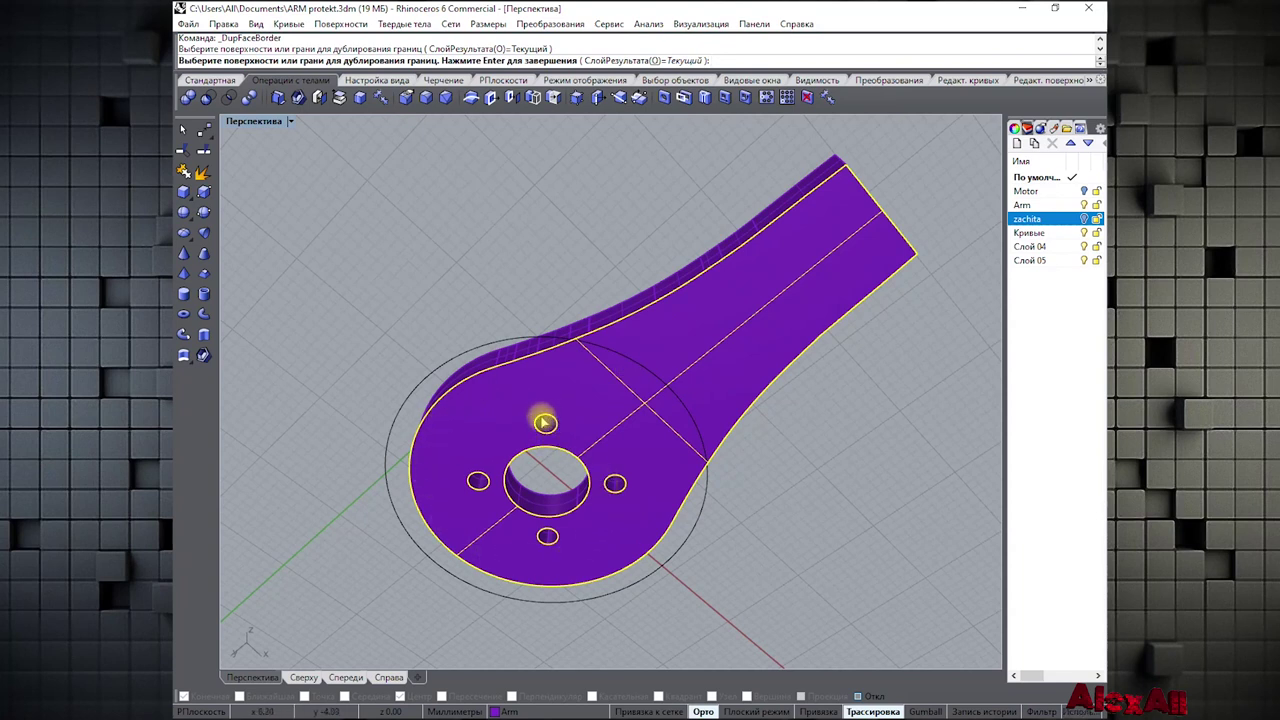
pyautogui.rightClick(488, 427)
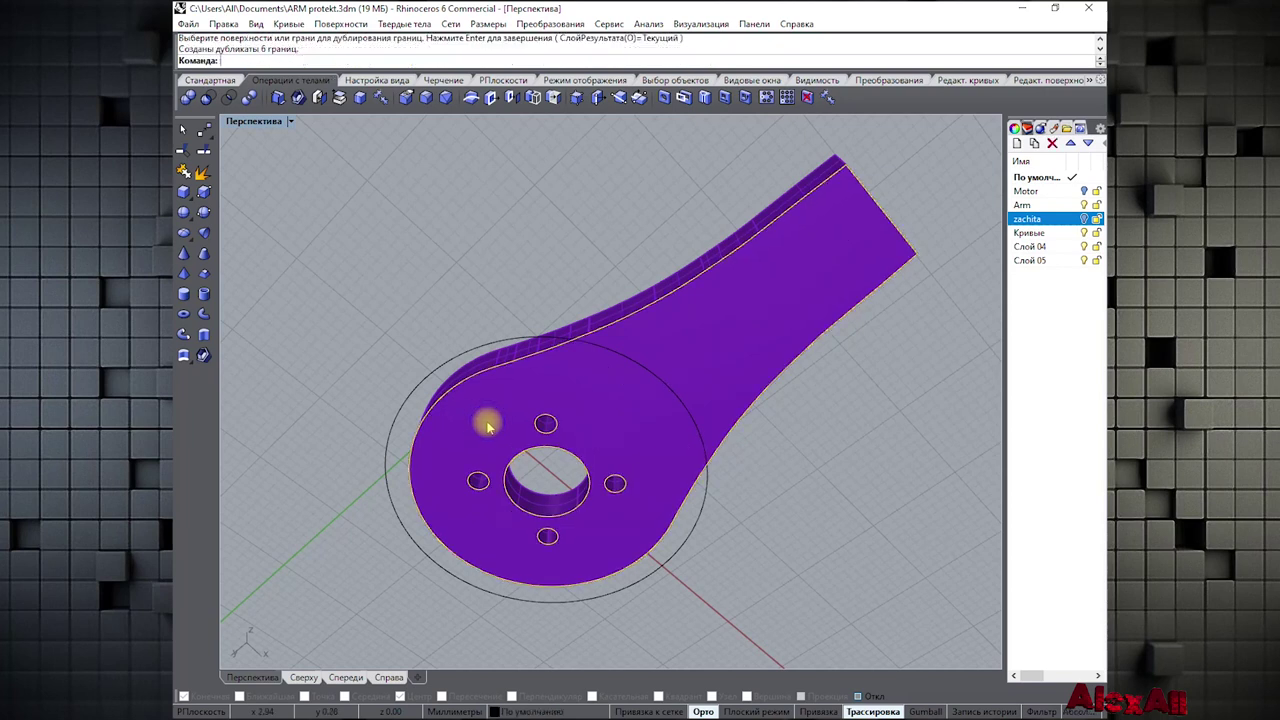
# Check the duplicated border curves along the arm's outline, one screw hole and the central opening
pyautogui.moveTo(503, 277); pyautogui.dragTo(510, 258, button='right')
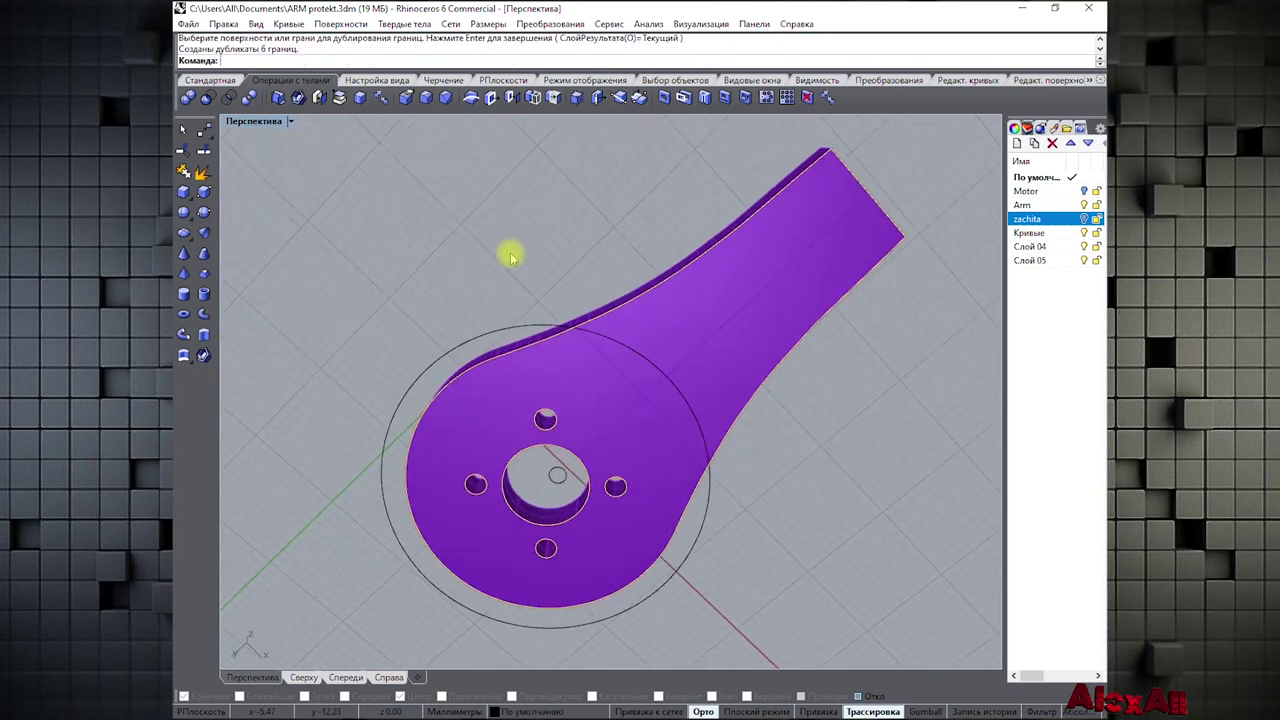
pyautogui.click(567, 289)
pyautogui.click(575, 335)
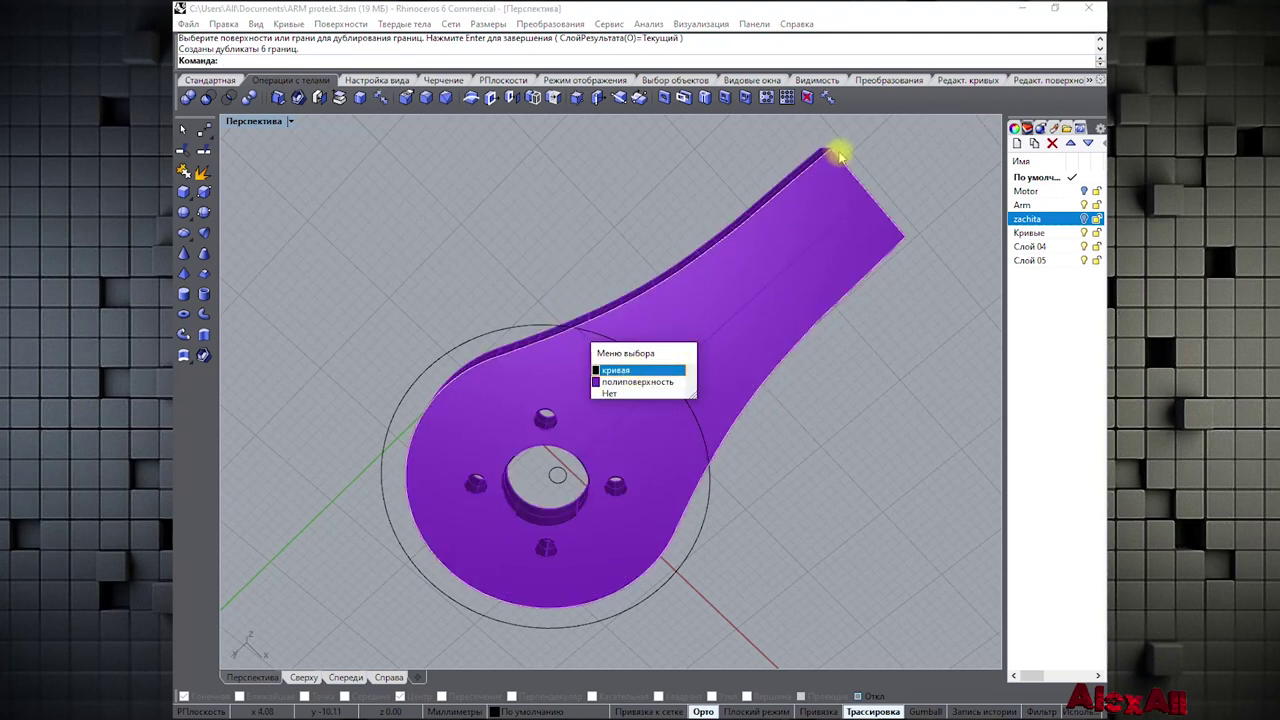
pyautogui.click(547, 413)
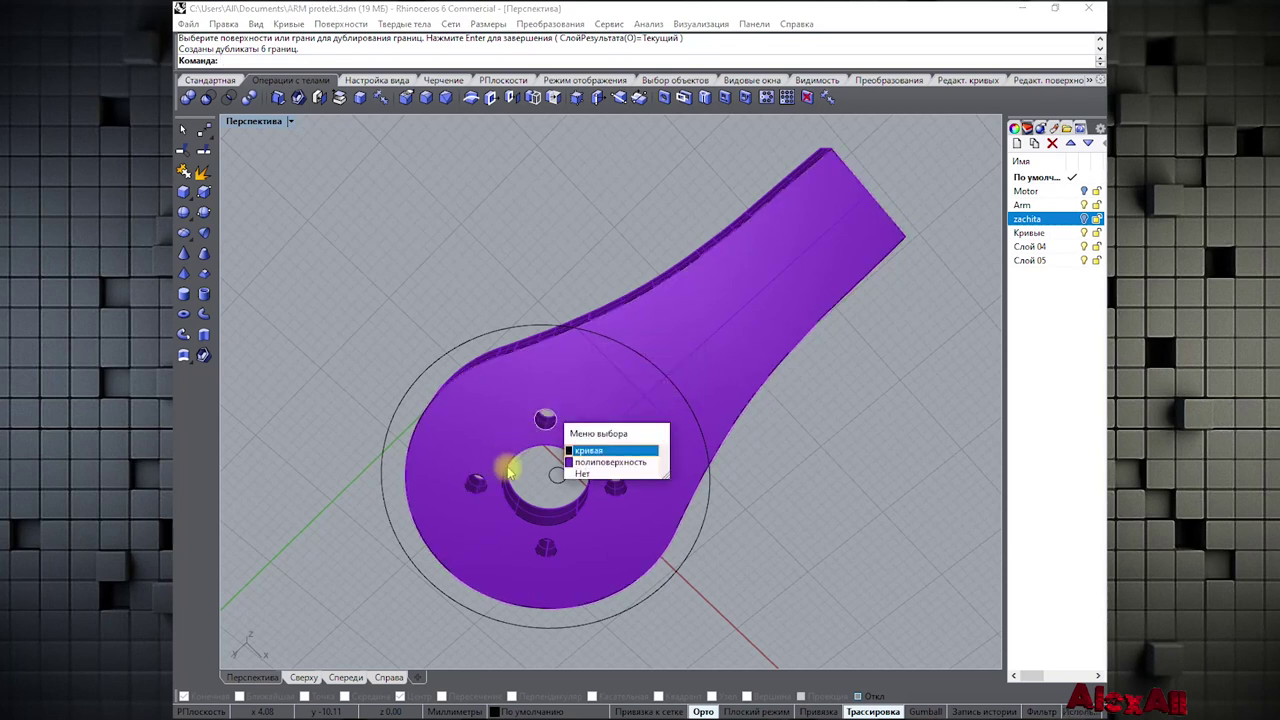
pyautogui.click(510, 467)
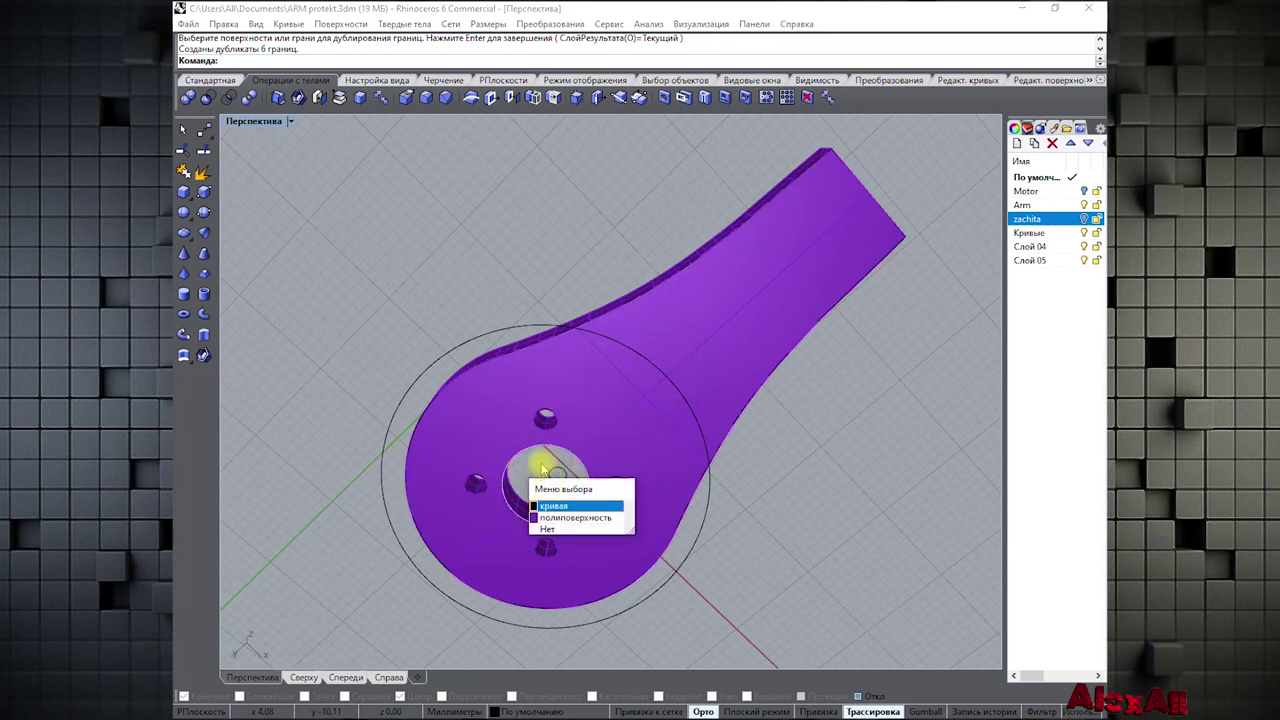
pyautogui.click(537, 457)
pyautogui.moveTo(617, 247); pyautogui.dragTo(607, 320, button='right')
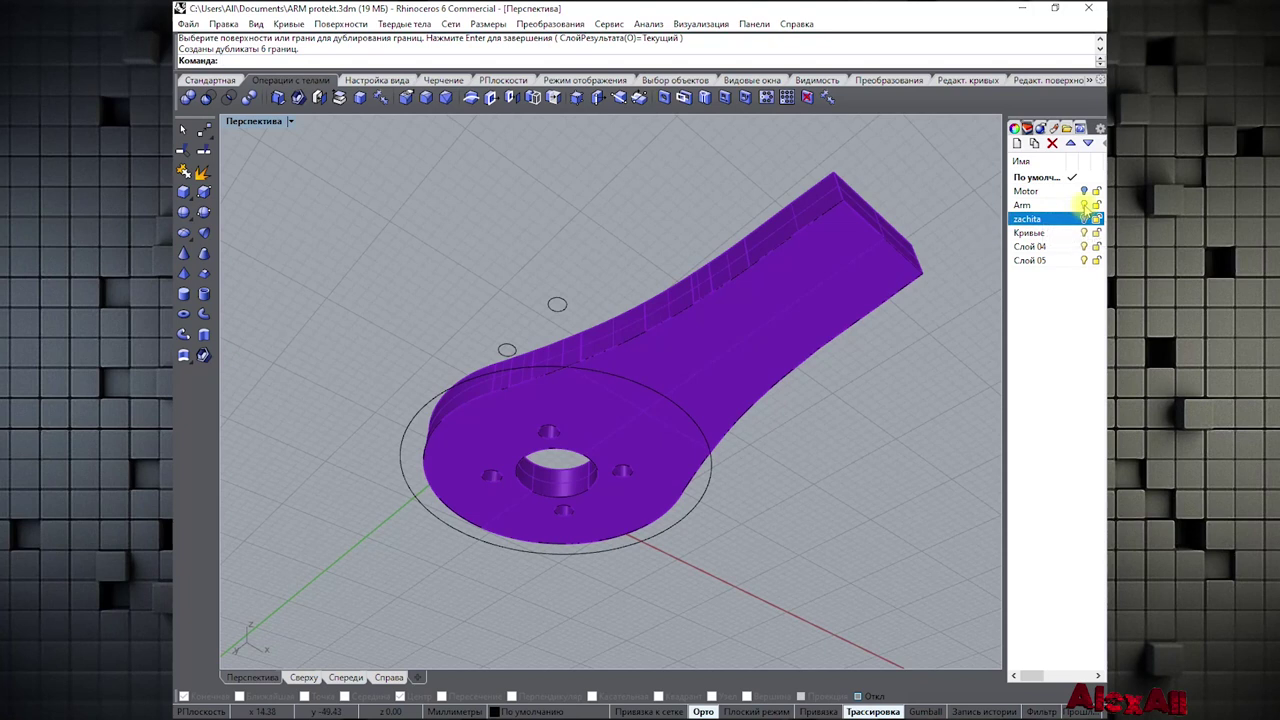
# Show the zachita layer to examine where the arm passes through the cover, and hide it again
pyautogui.click(1084, 218)
pyautogui.moveTo(634, 206); pyautogui.dragTo(585, 355, button='right')
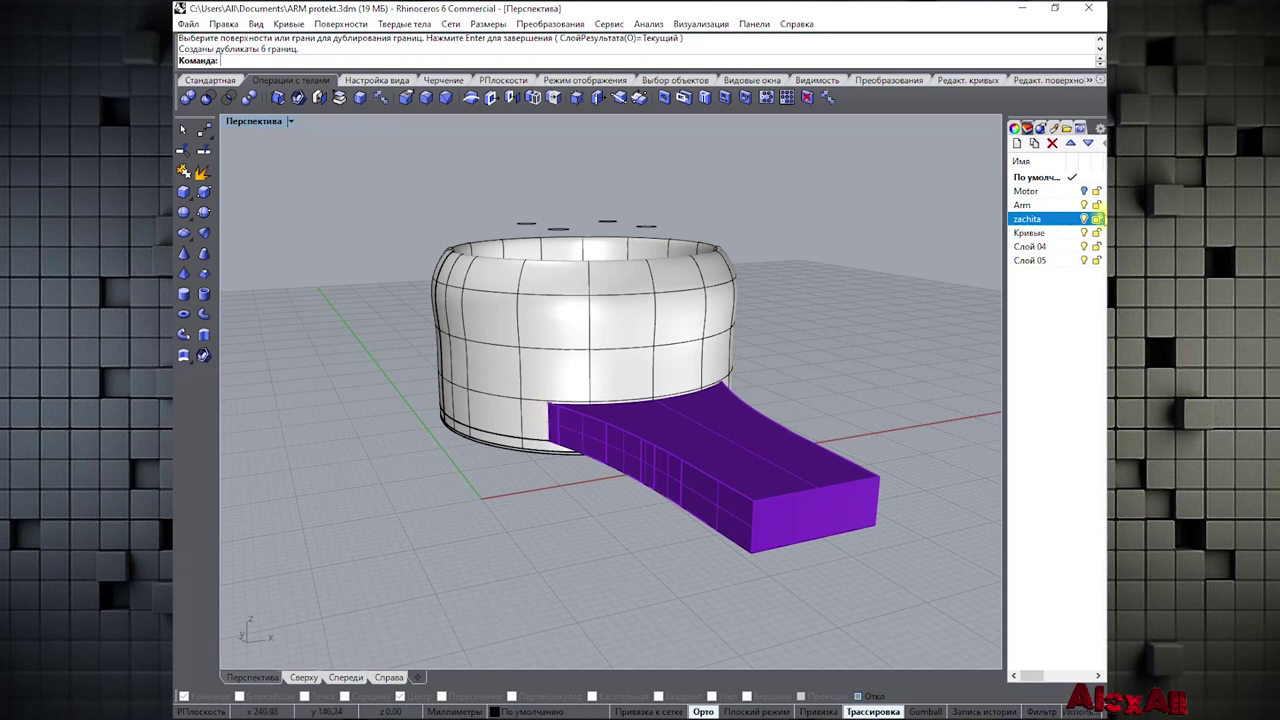
pyautogui.click(1084, 219)
pyautogui.moveTo(663, 336); pyautogui.dragTo(628, 272, button='right')
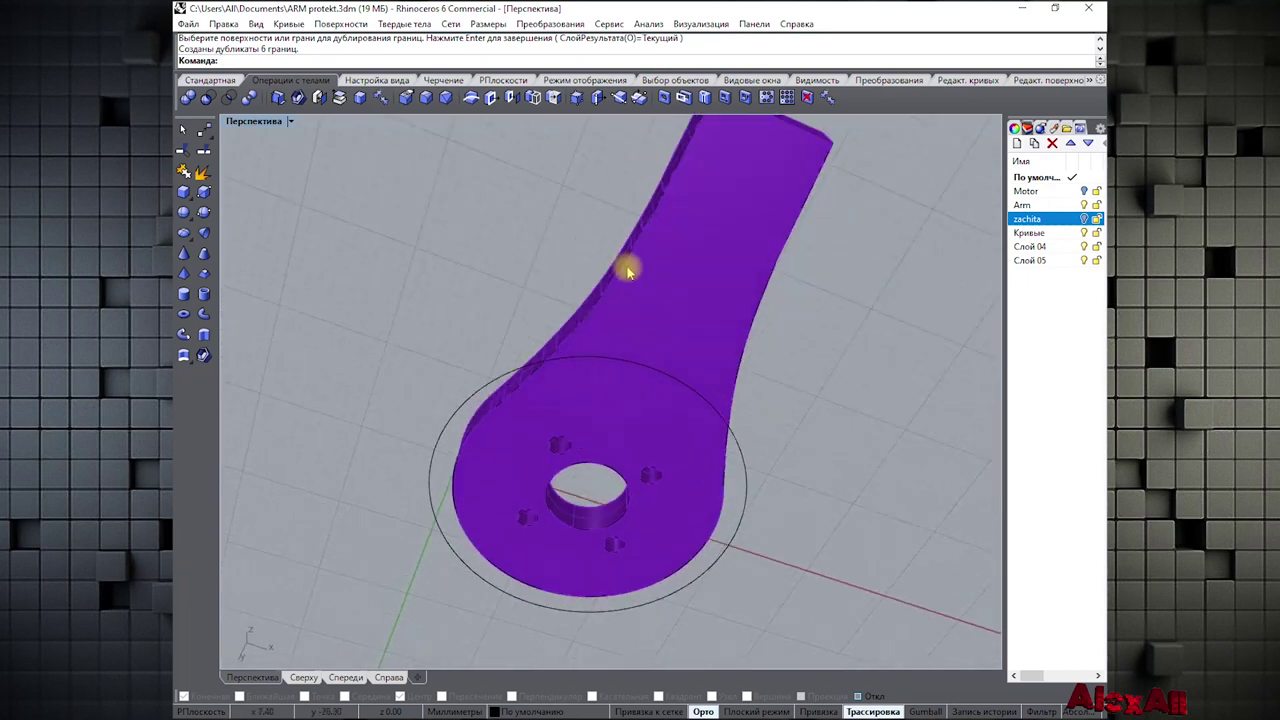
# Offset the duplicated outer outline of the arm outward by 1 mm in the top view
pyautogui.click(585, 322)
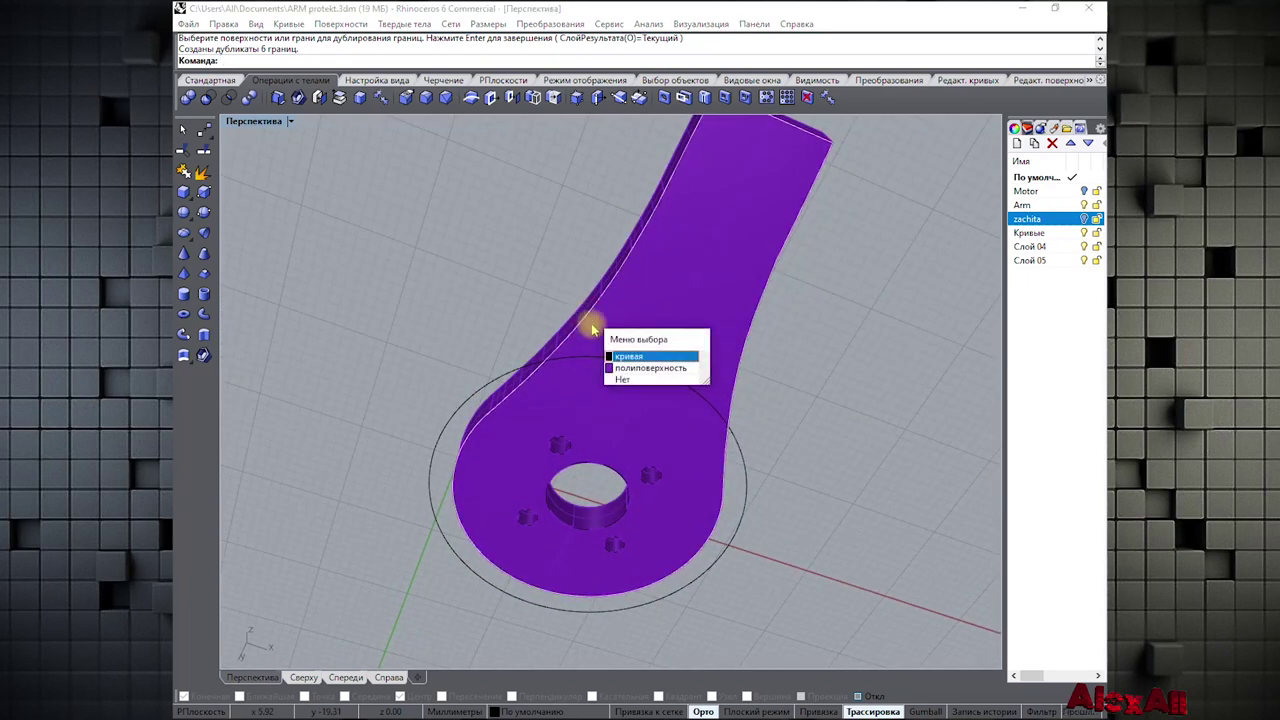
pyautogui.click(625, 355)
pyautogui.doubleClick(260, 122)
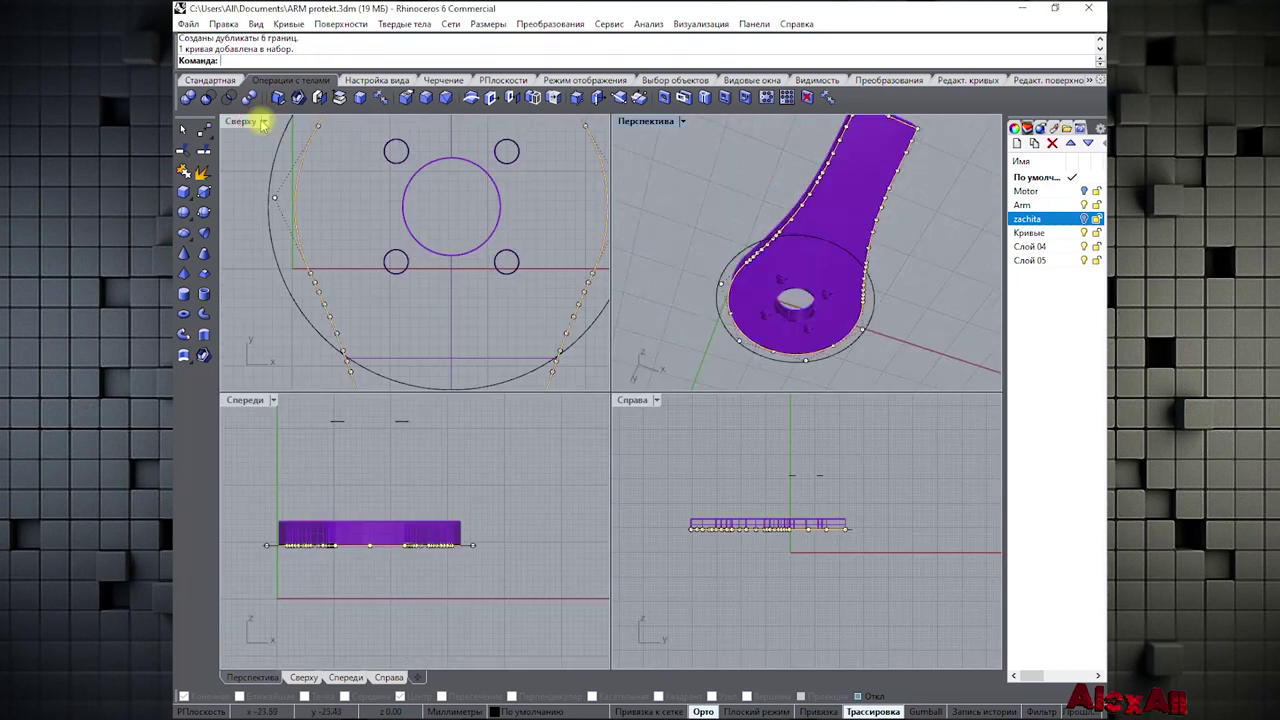
pyautogui.doubleClick(250, 130)
pyautogui.scroll(-3, 386, 194)
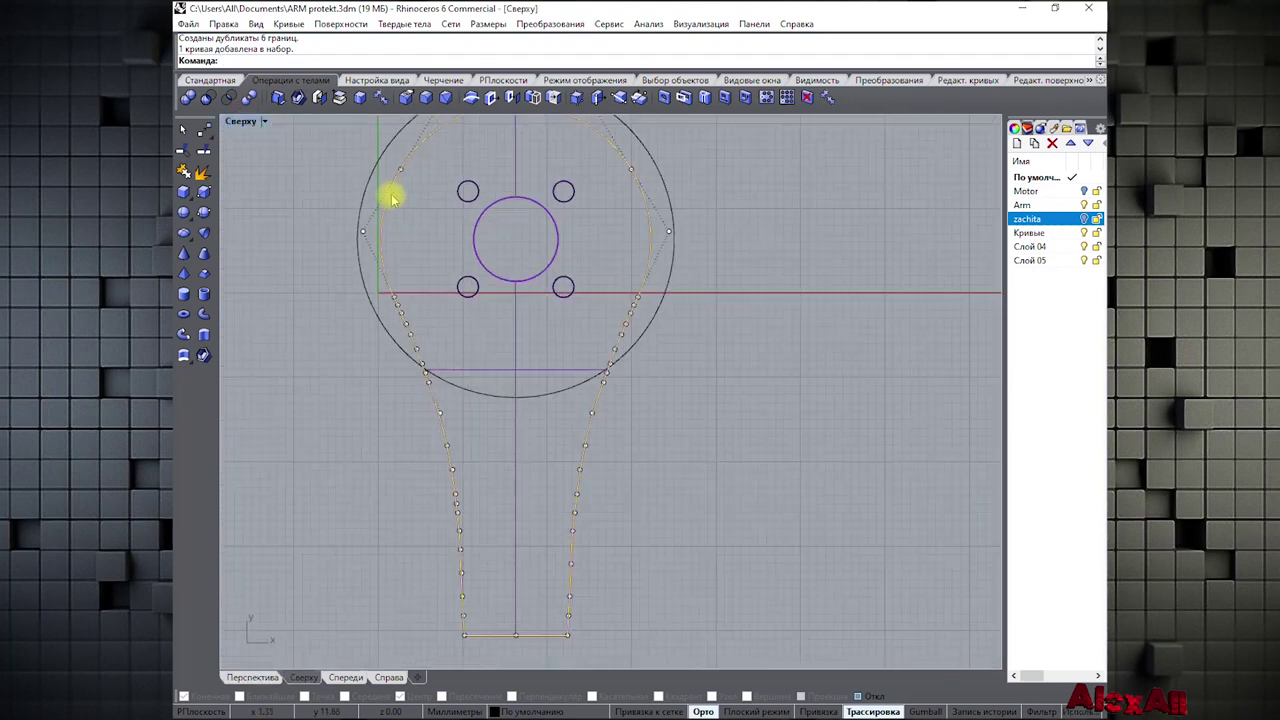
pyautogui.scroll(1, 395, 140)
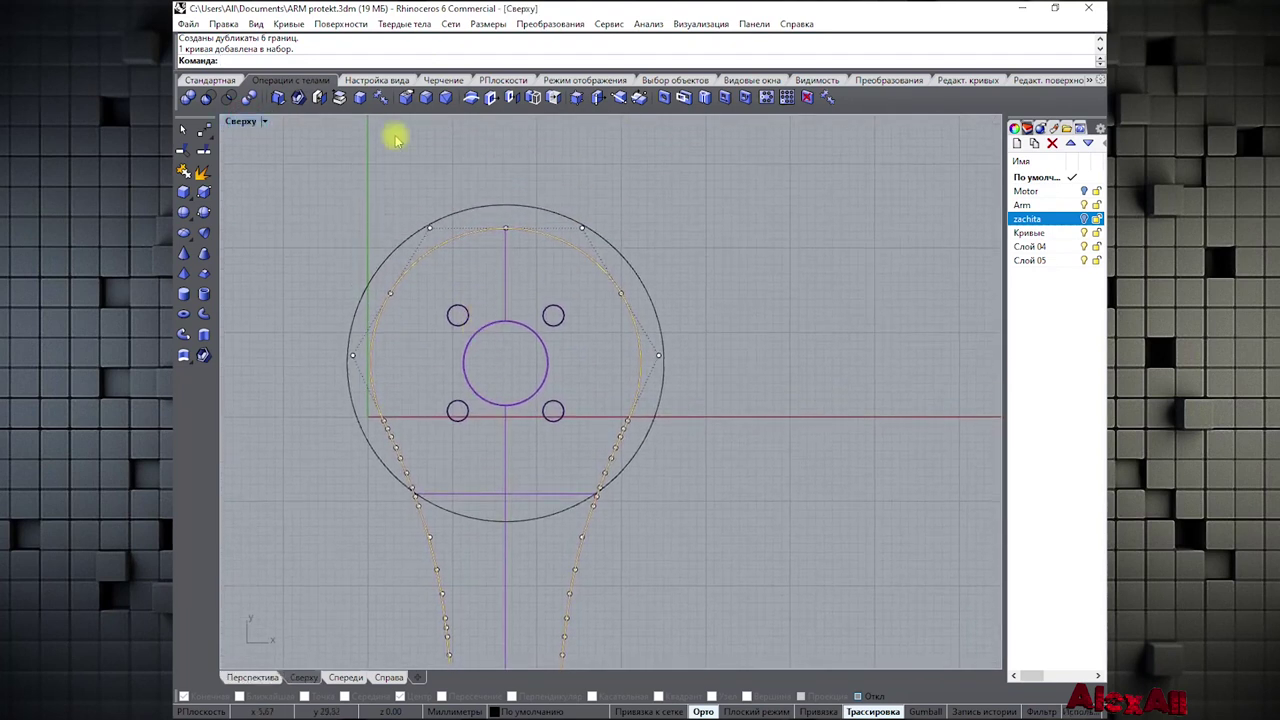
pyautogui.click(288, 23)
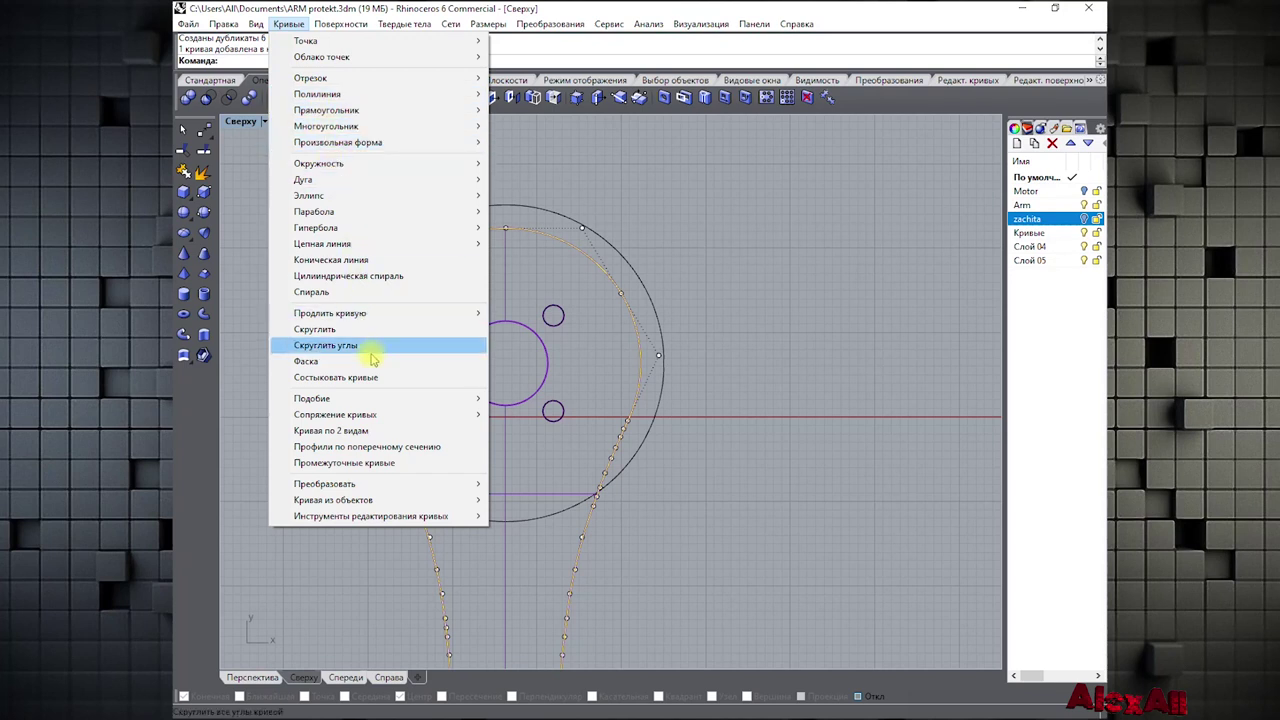
pyautogui.moveTo(379, 400)
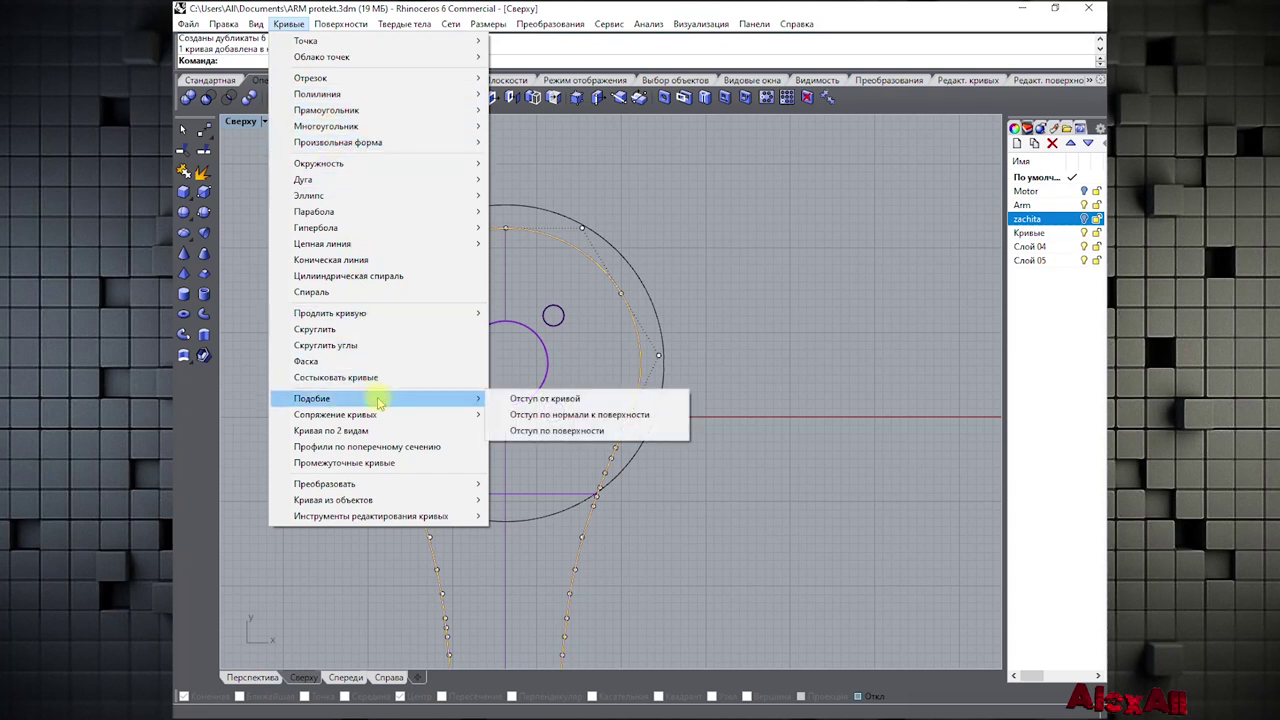
pyautogui.click(532, 399)
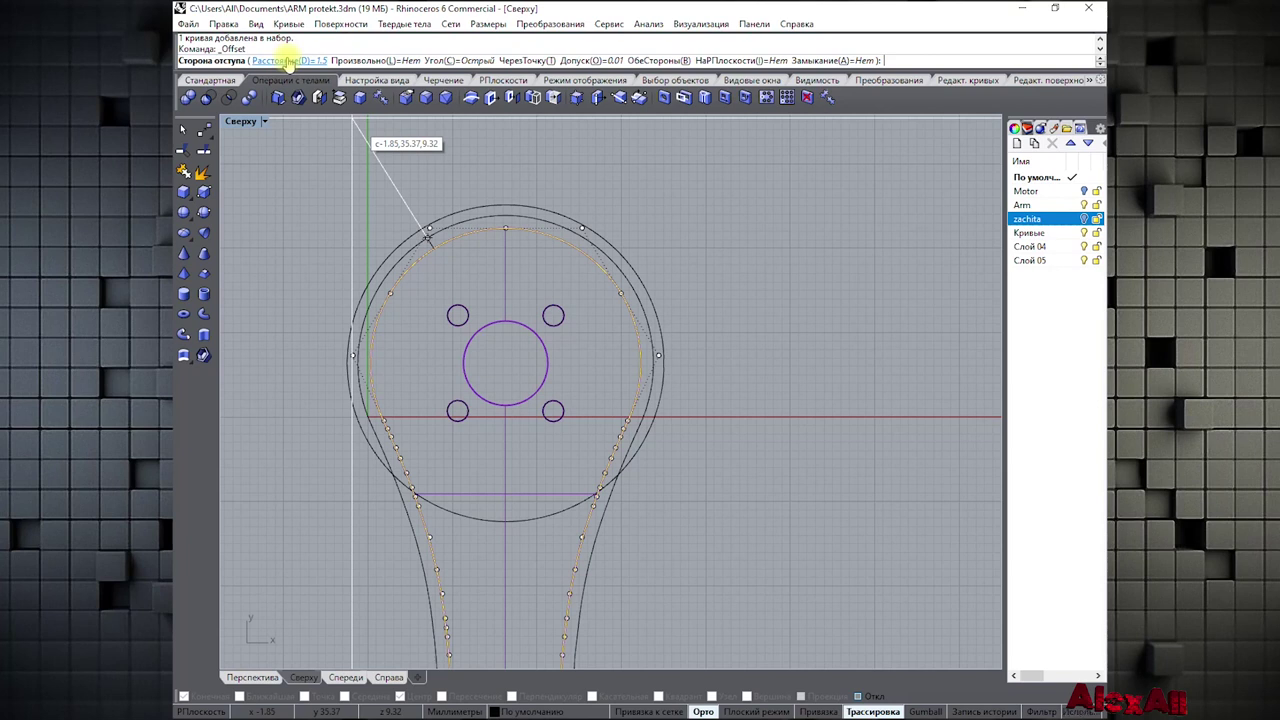
pyautogui.click(287, 61)
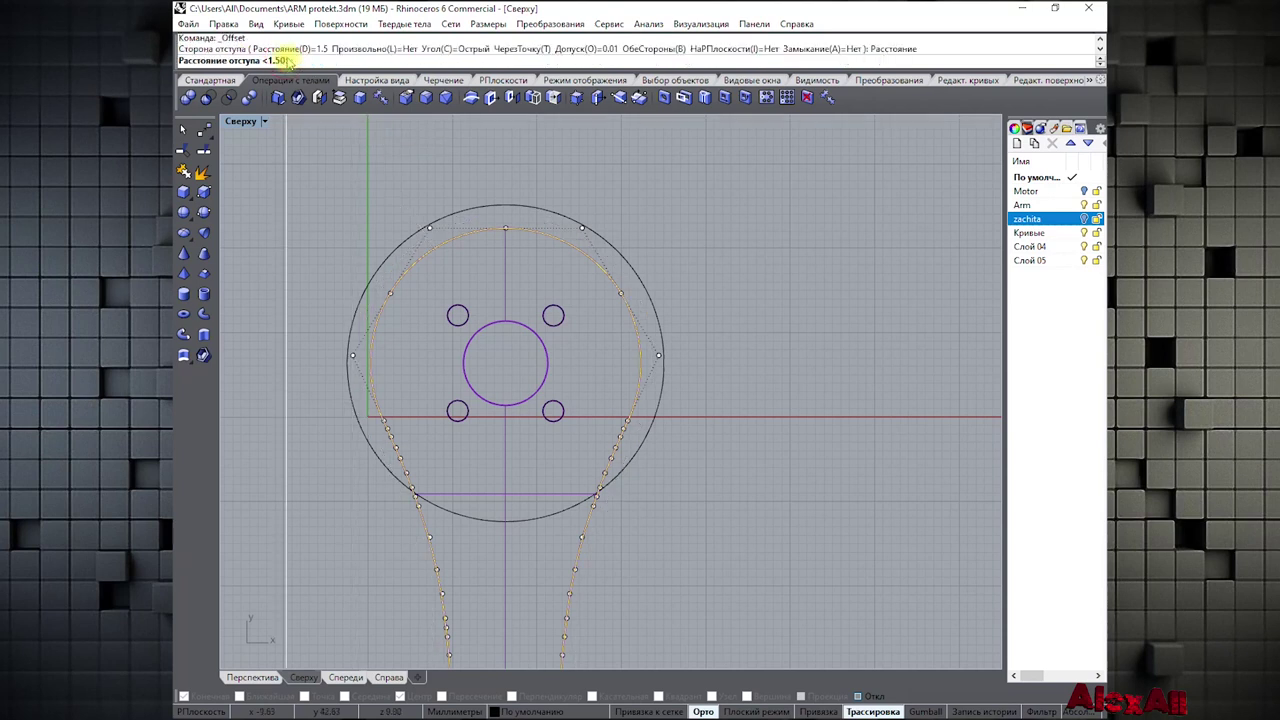
pyautogui.write('1')
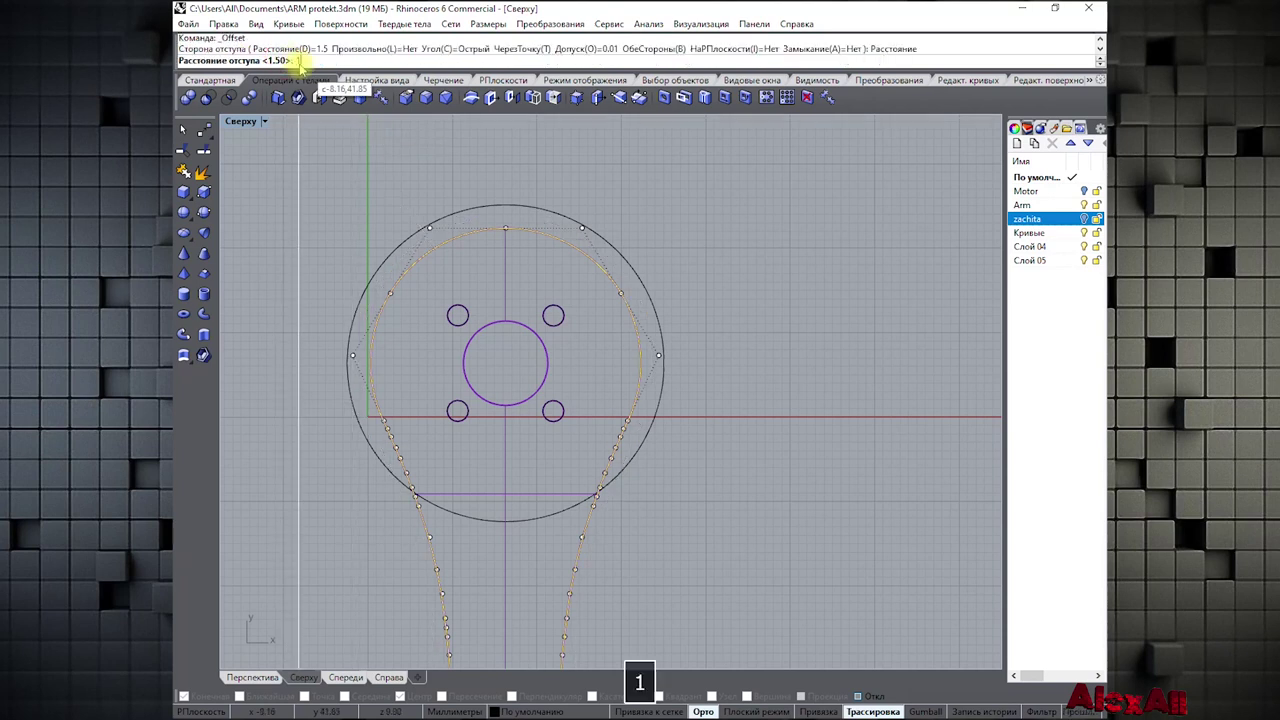
pyautogui.press('Return')
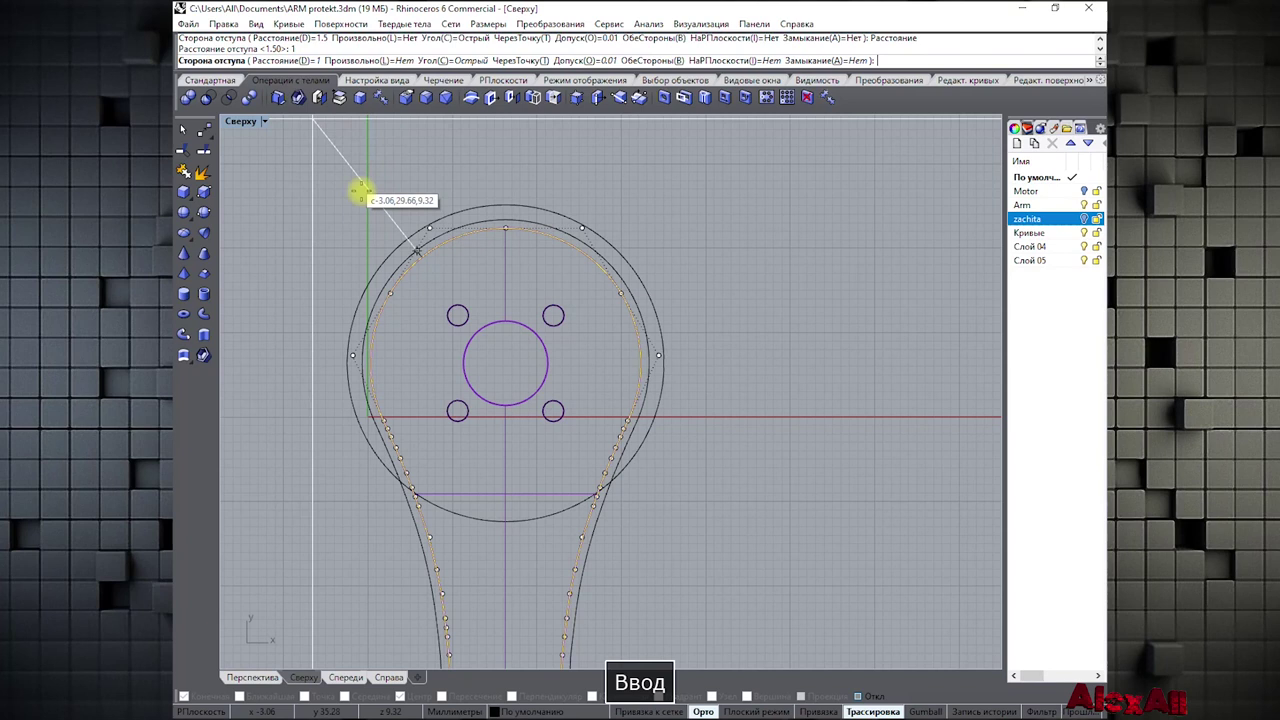
pyautogui.click(390, 280)
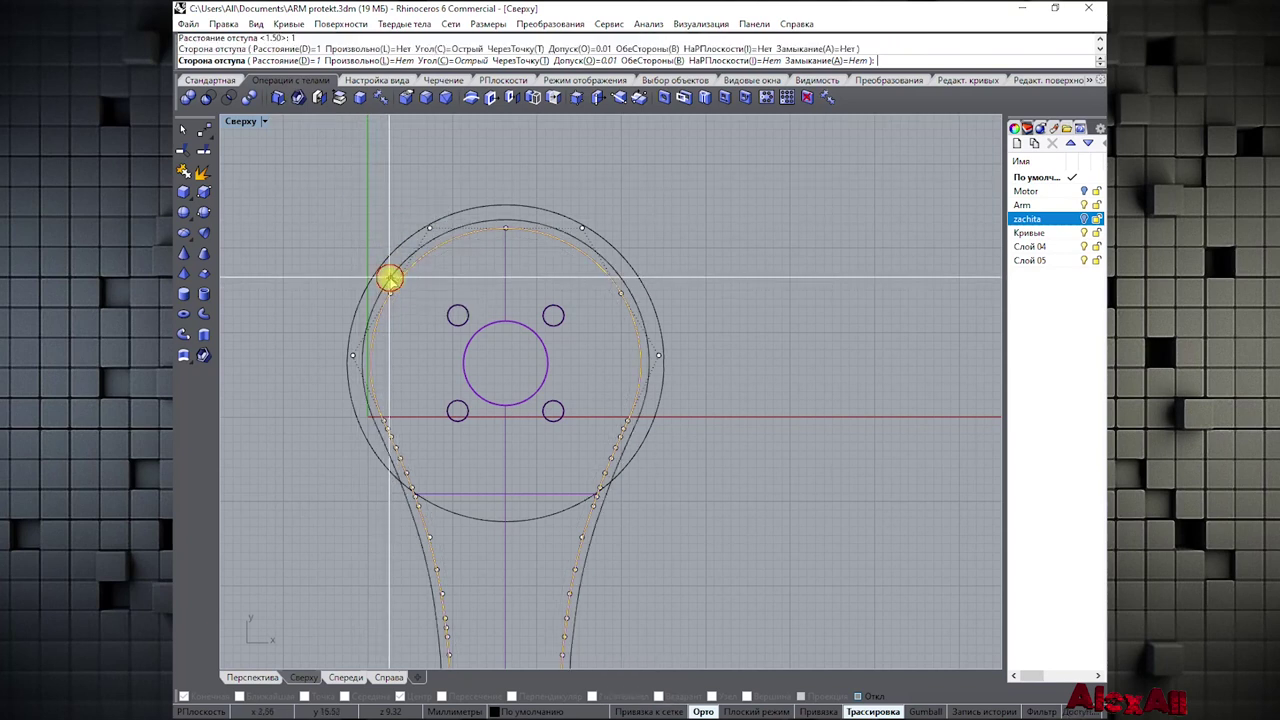
# Show the zachita layer and move the 1 mm offset arm outline straight up above the cover in the front view
pyautogui.scroll(1, 400, 360)
pyautogui.scroll(2, 402, 352)
pyautogui.moveTo(403, 349); pyautogui.dragTo(451, 251, button='right')
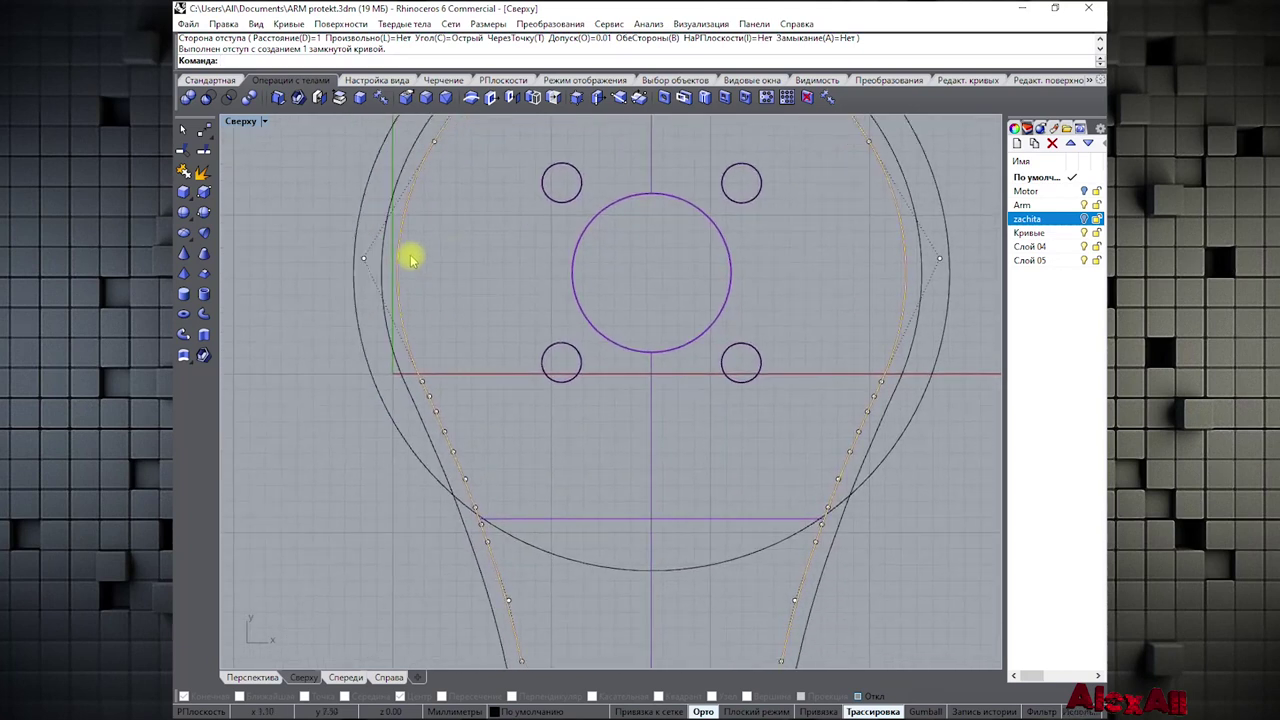
pyautogui.click(392, 199)
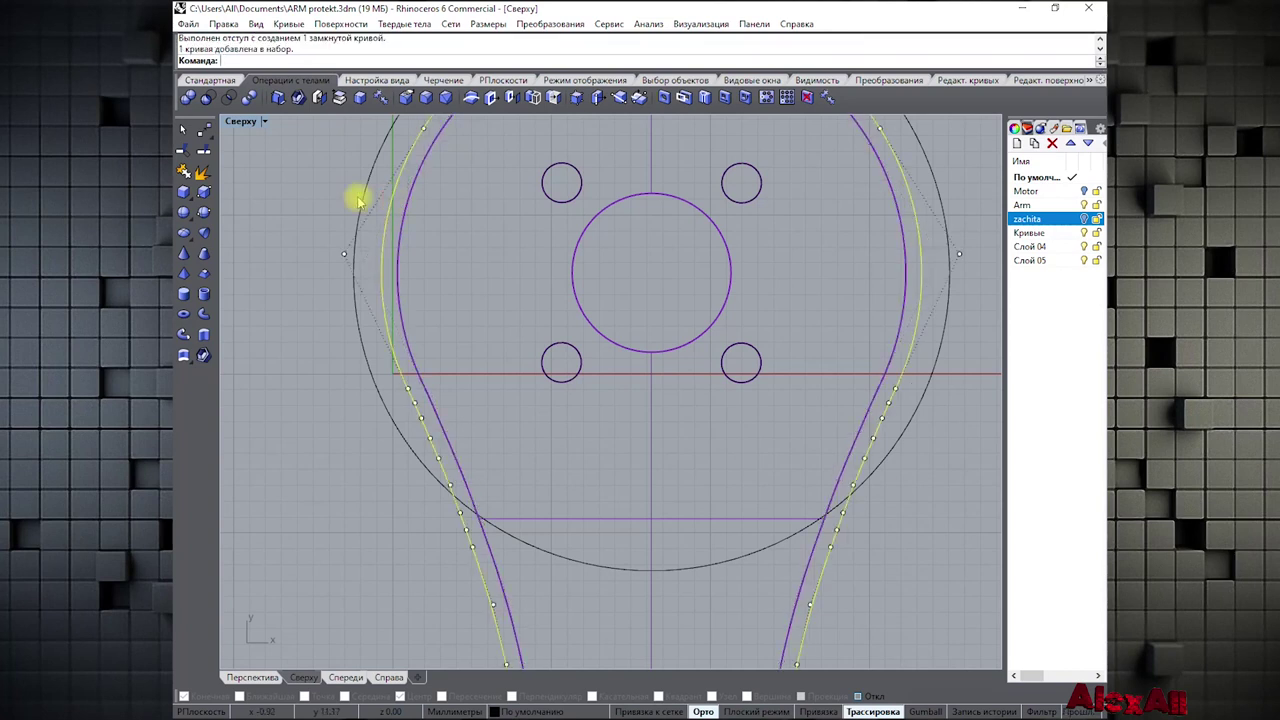
pyautogui.doubleClick(237, 123)
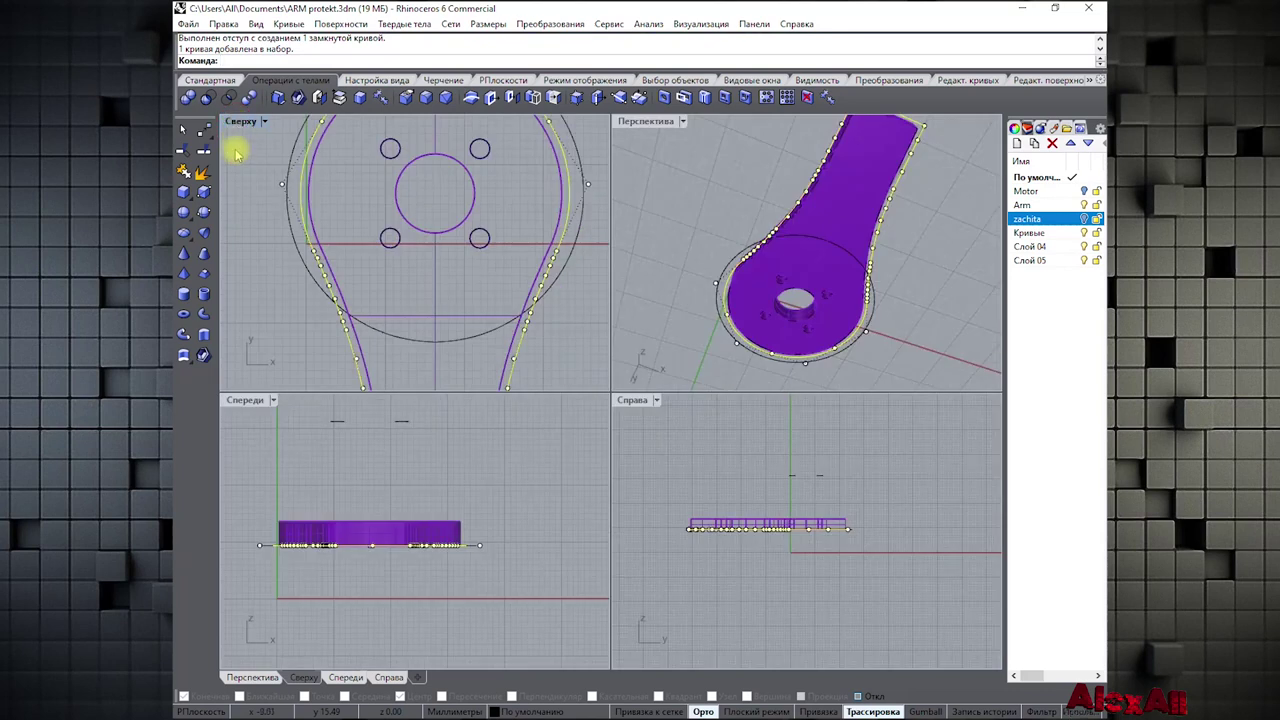
pyautogui.moveTo(763, 168); pyautogui.dragTo(766, 303, button='right')
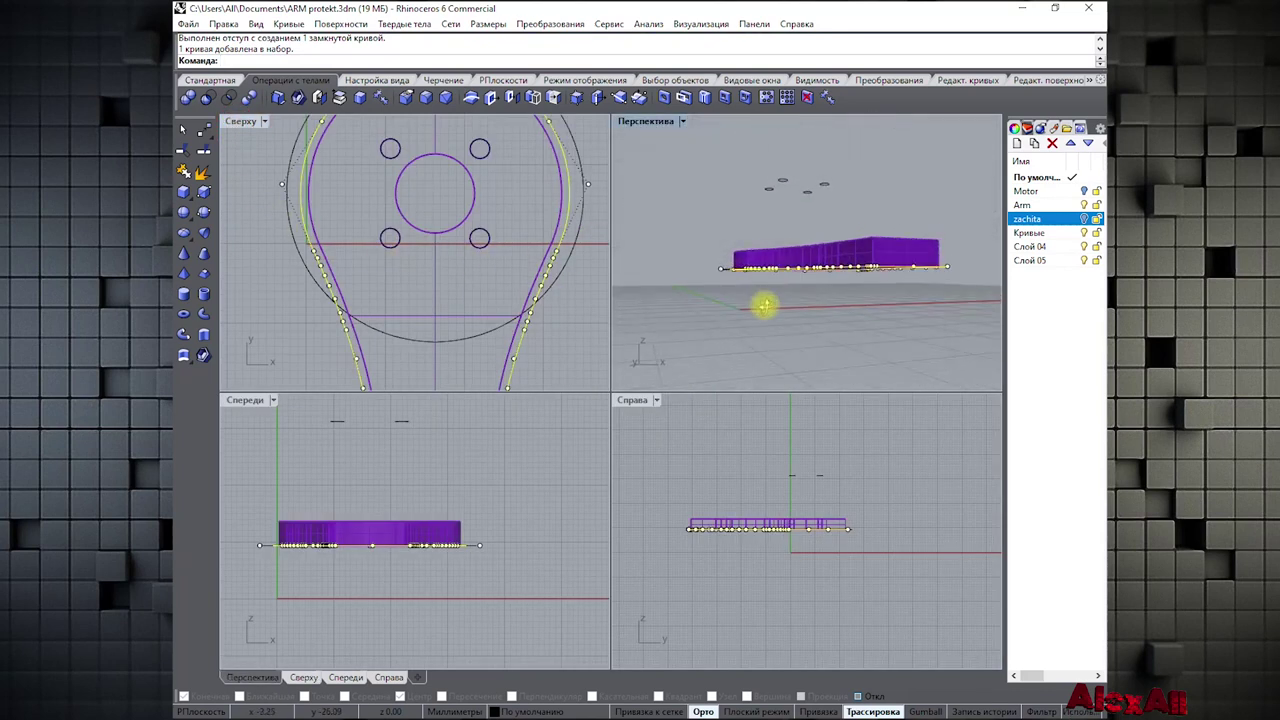
pyautogui.click(253, 400)
pyautogui.doubleClick(253, 400)
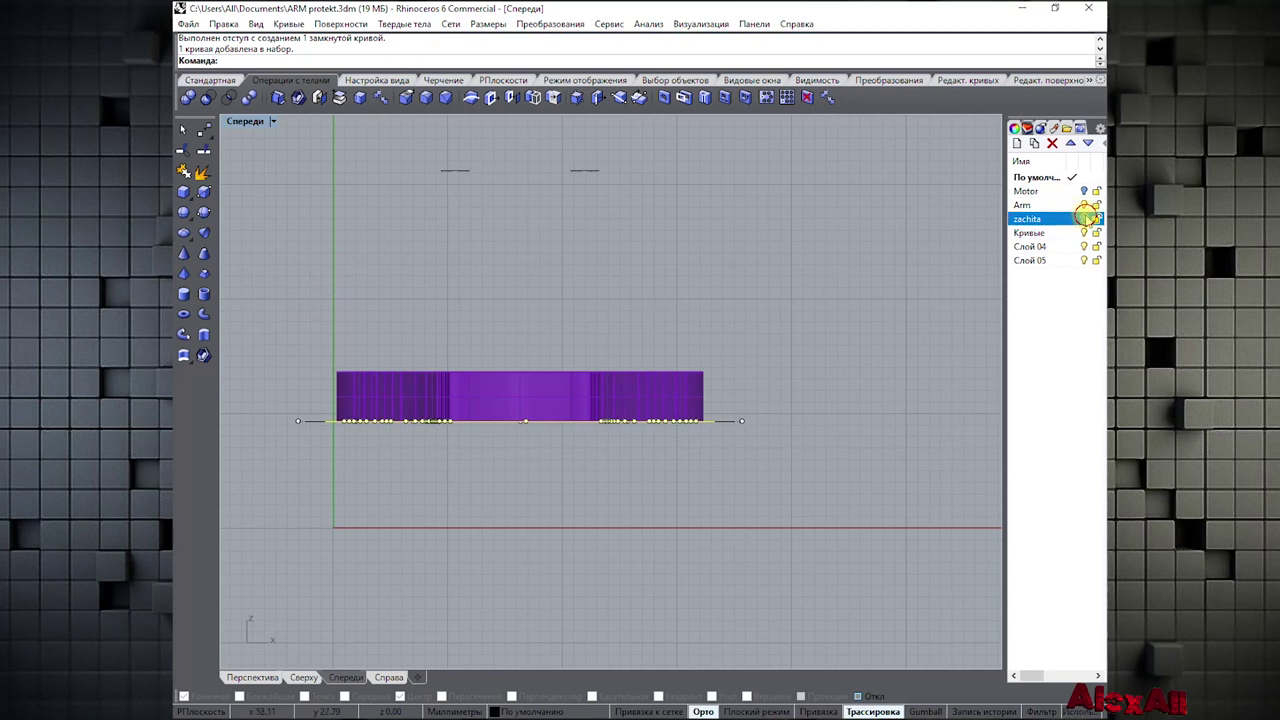
pyautogui.click(1085, 218)
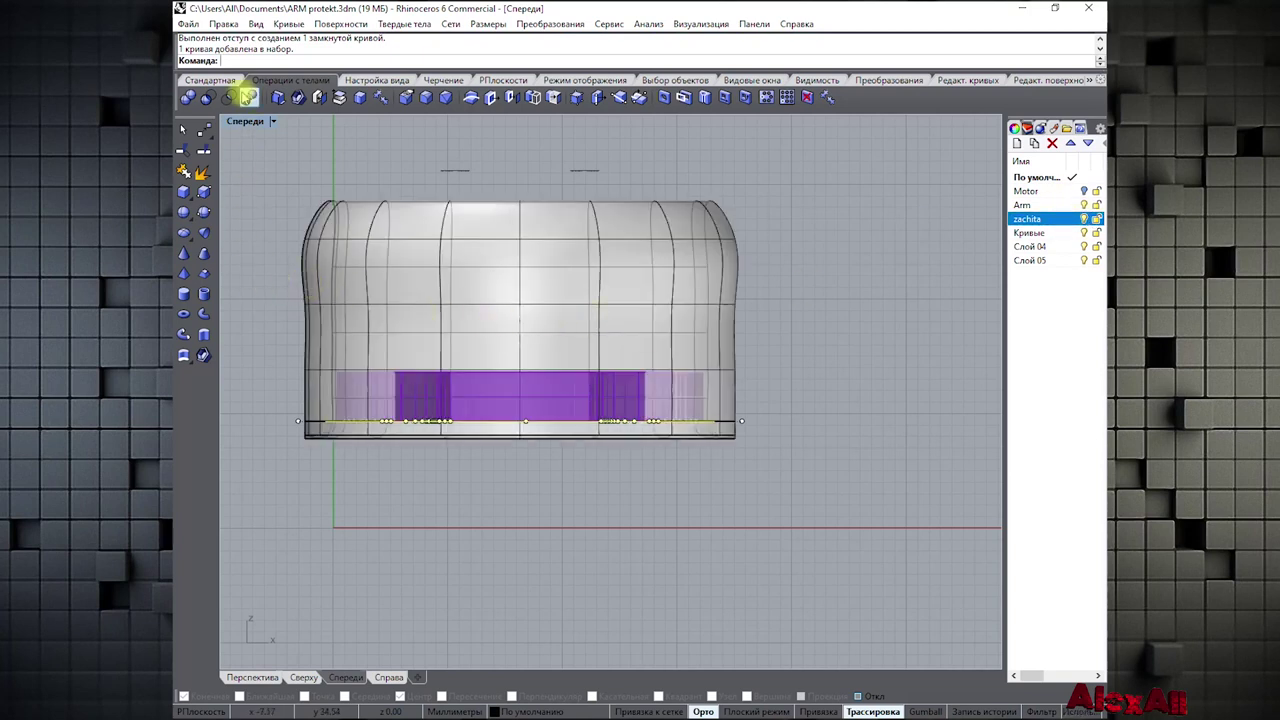
pyautogui.click(203, 80)
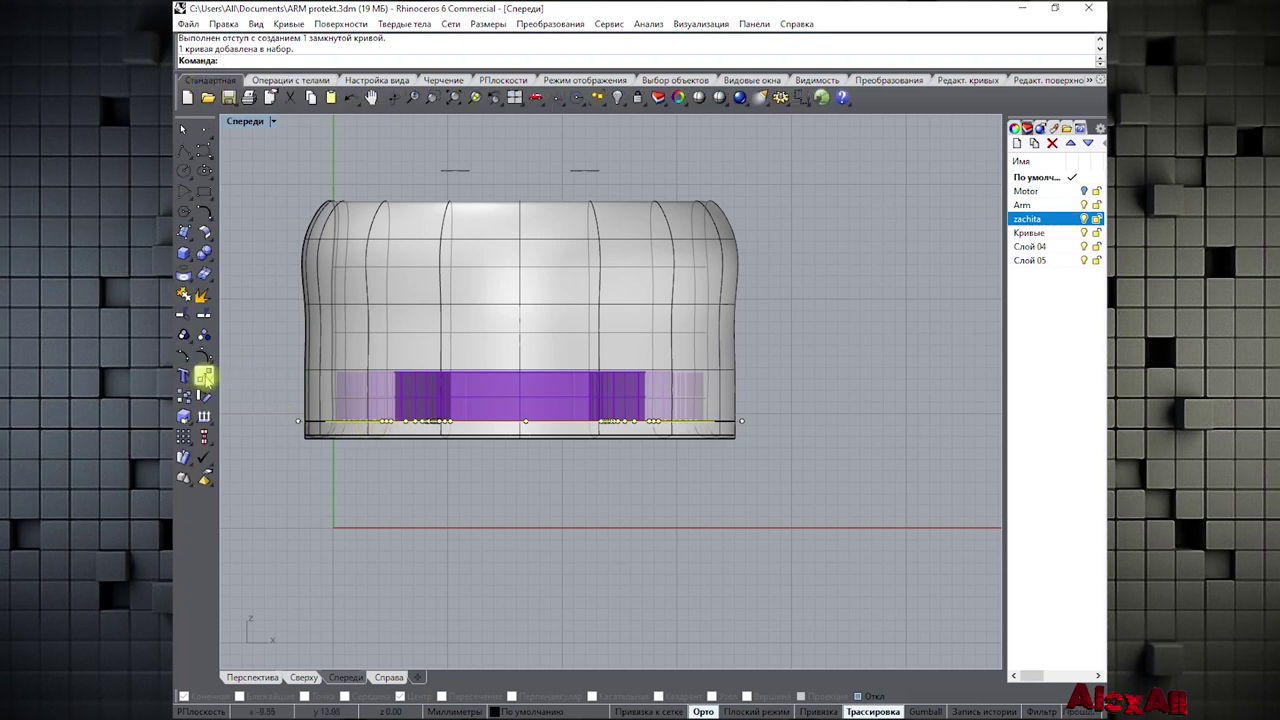
pyautogui.click(205, 375)
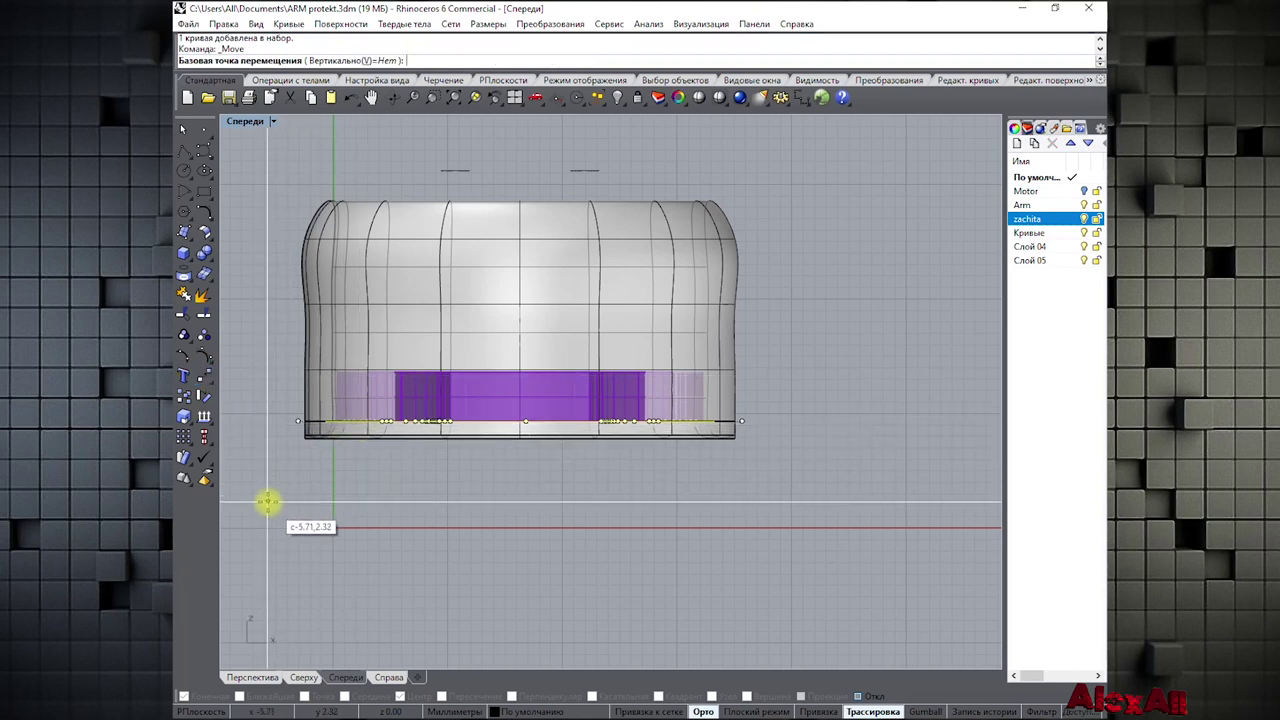
pyautogui.click(267, 501)
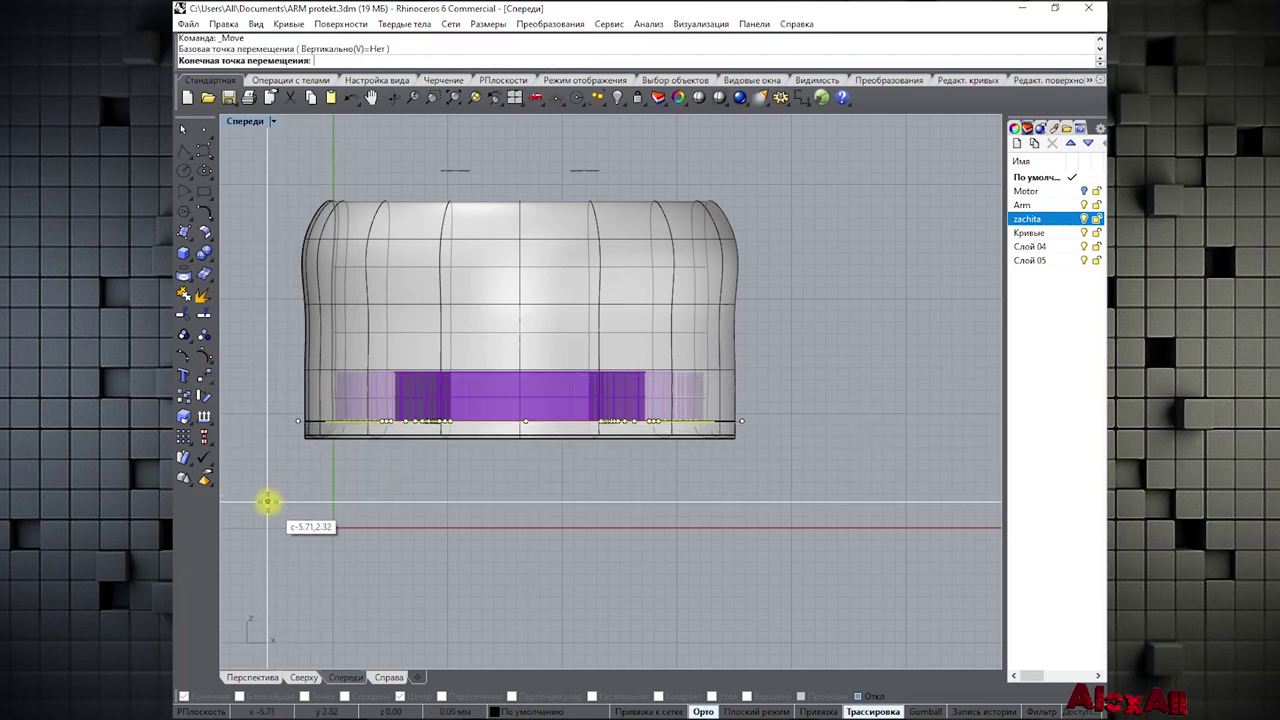
pyautogui.click(268, 240)
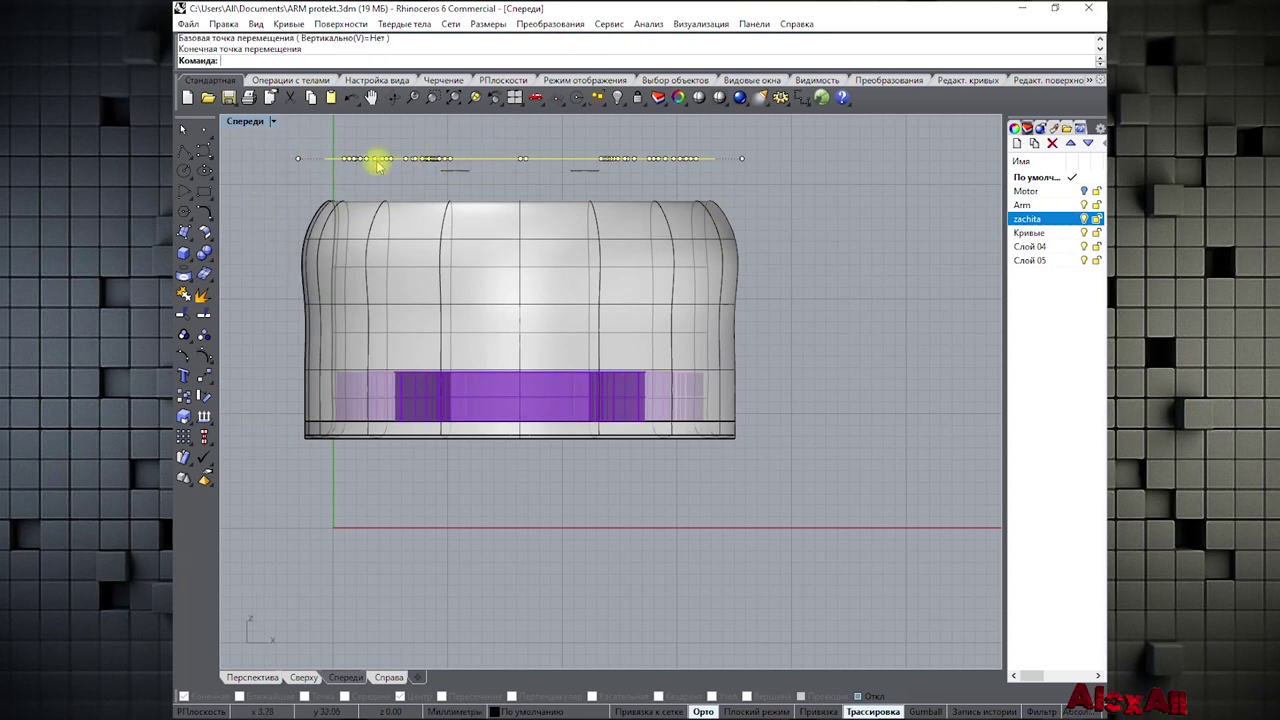
# Cut the cover with the raised arm outline using MakeHole, setting a depth of about 30 mm, past the cover's underside
pyautogui.doubleClick(250, 121)
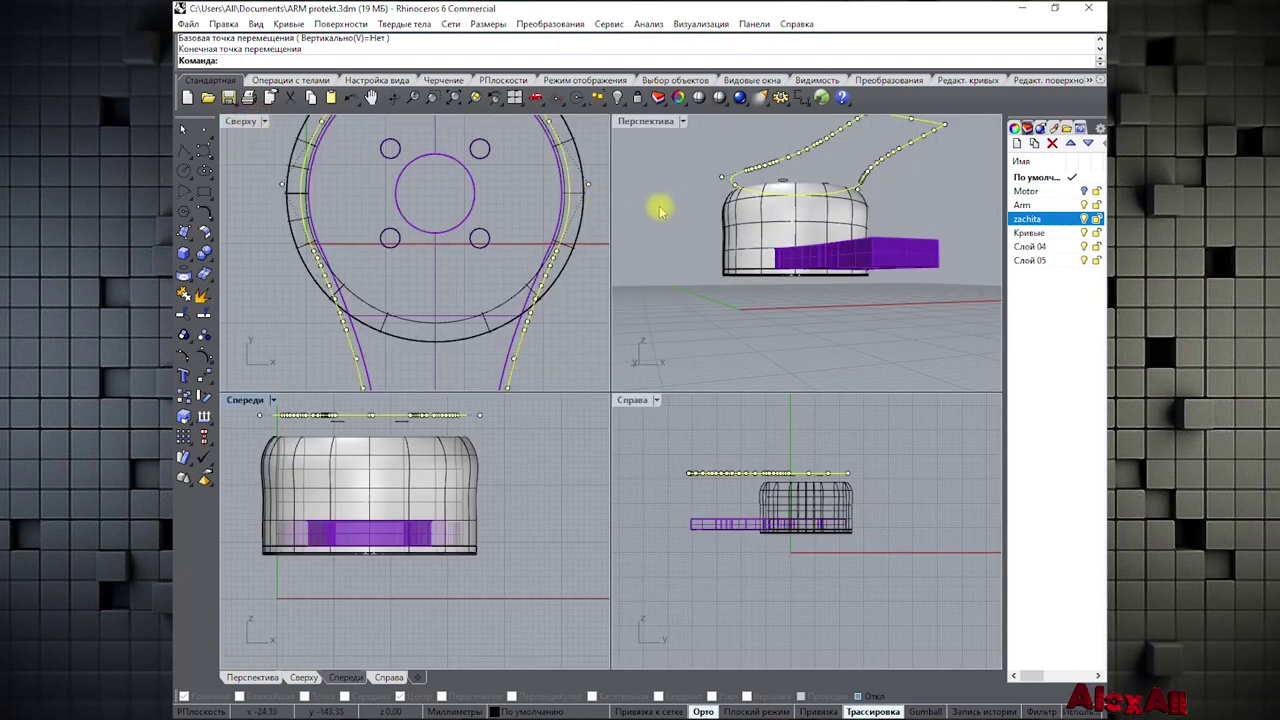
pyautogui.click(292, 80)
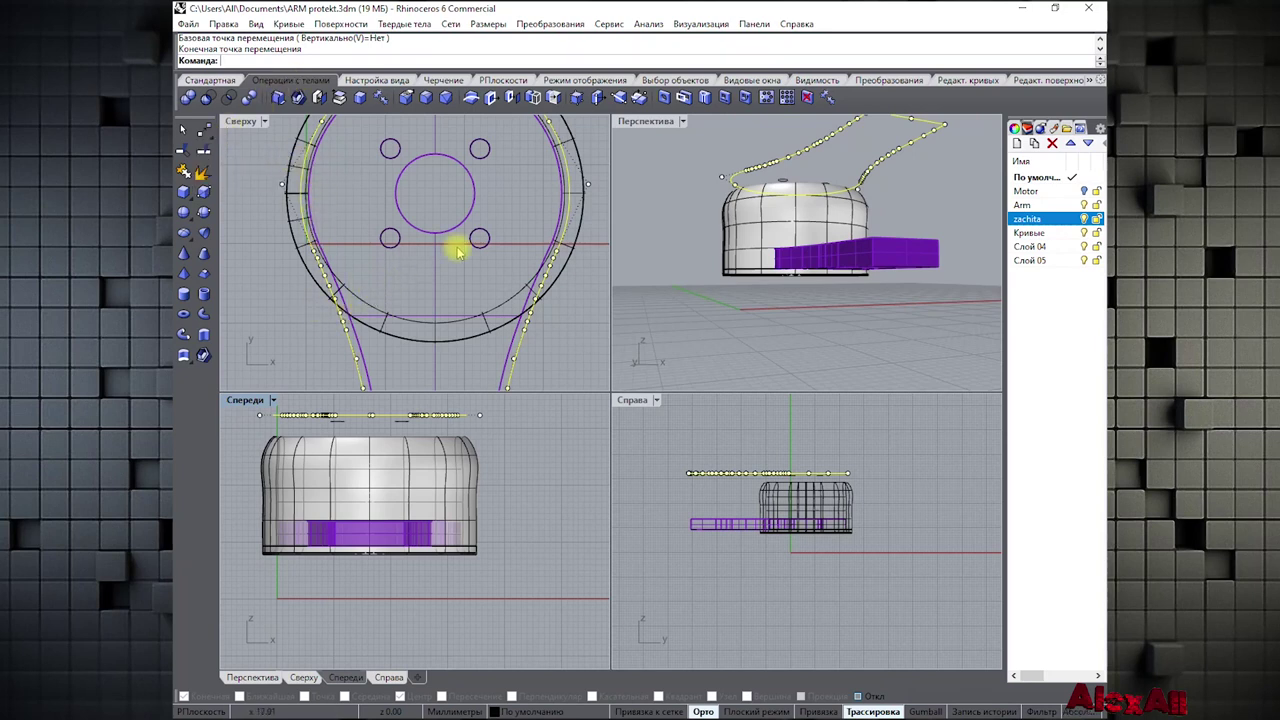
pyautogui.moveTo(697, 178); pyautogui.dragTo(711, 290, button='right')
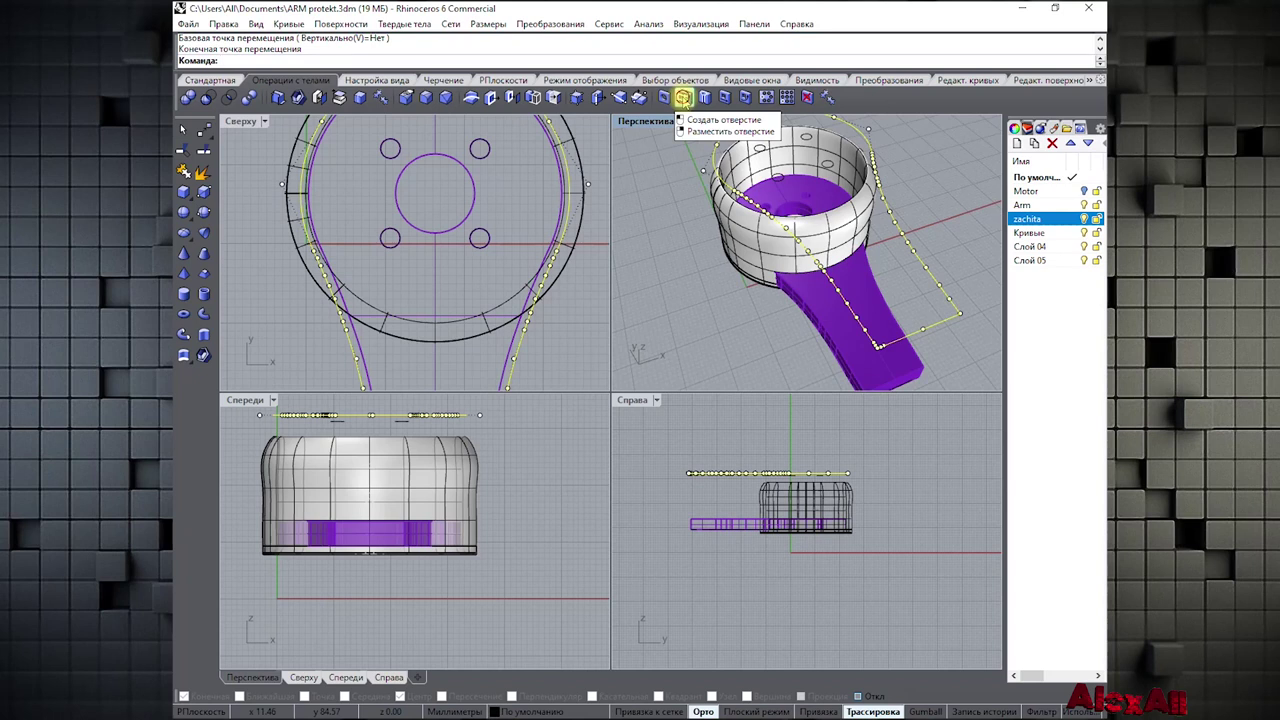
pyautogui.click(682, 97)
pyautogui.click(732, 215)
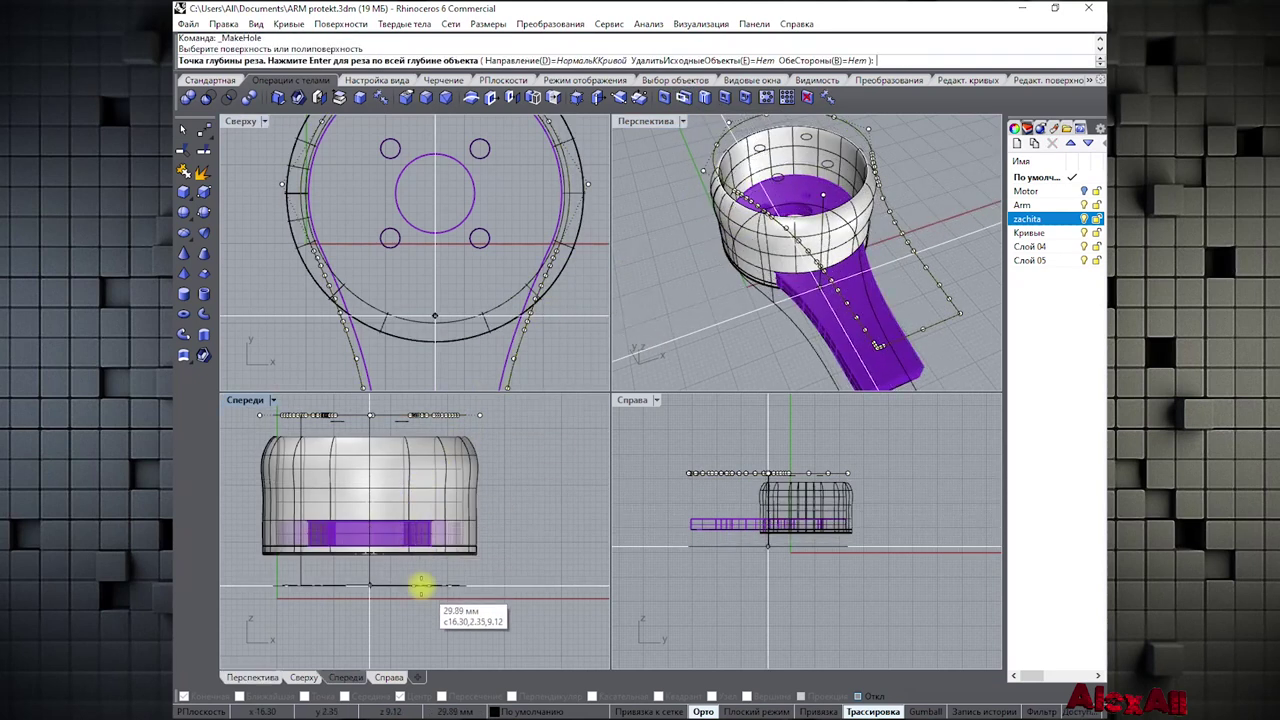
pyautogui.click(421, 586)
pyautogui.moveTo(732, 235); pyautogui.dragTo(829, 143, button='right')
pyautogui.scroll(5, 846, 171)
pyautogui.scroll(-5, 853, 145)
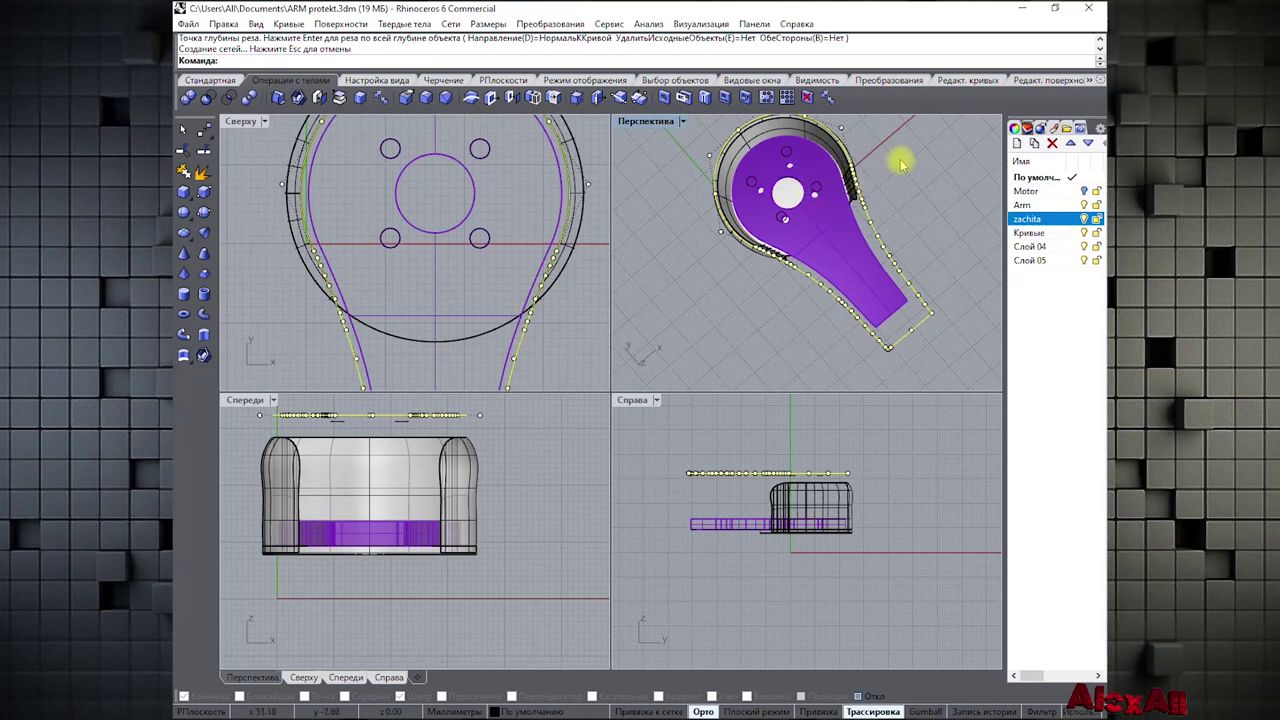
# Delete the extruded base disc beneath the cover
pyautogui.moveTo(729, 314); pyautogui.dragTo(730, 215, button='right')
pyautogui.moveTo(769, 313); pyautogui.dragTo(735, 235, button='right')
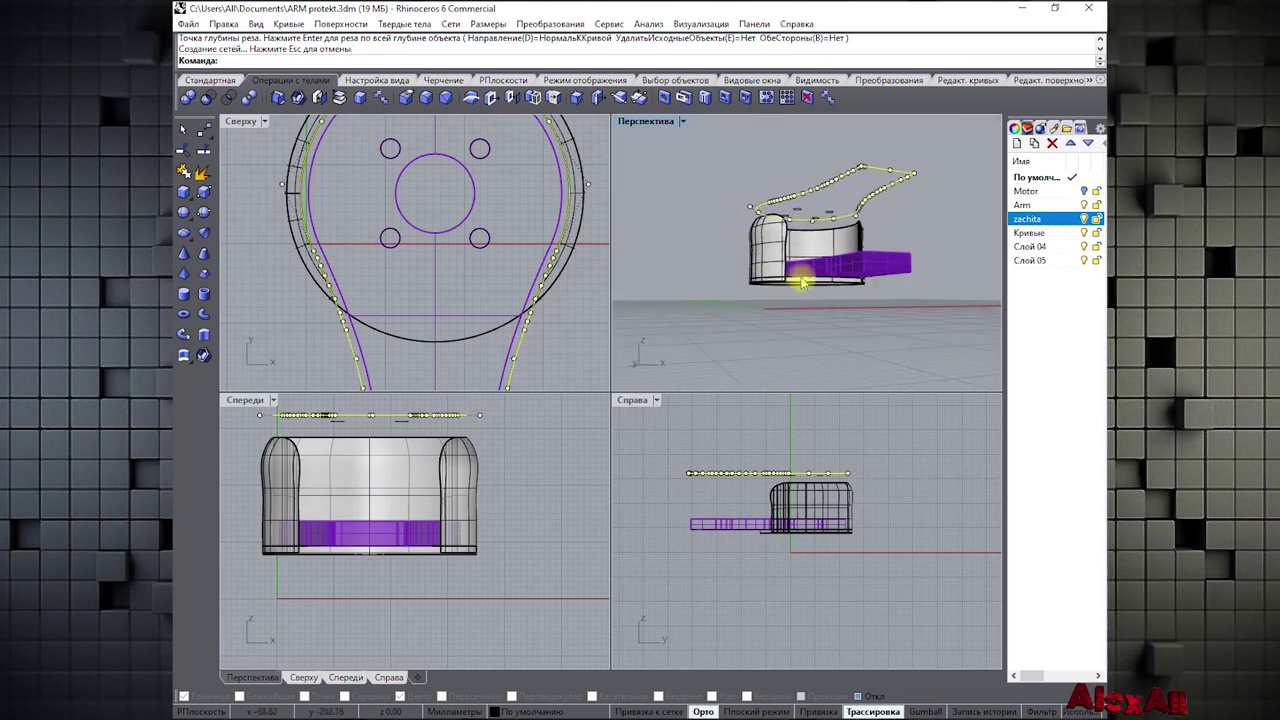
pyautogui.moveTo(780, 289); pyautogui.dragTo(805, 313, button='right')
pyautogui.scroll(4, 800, 303)
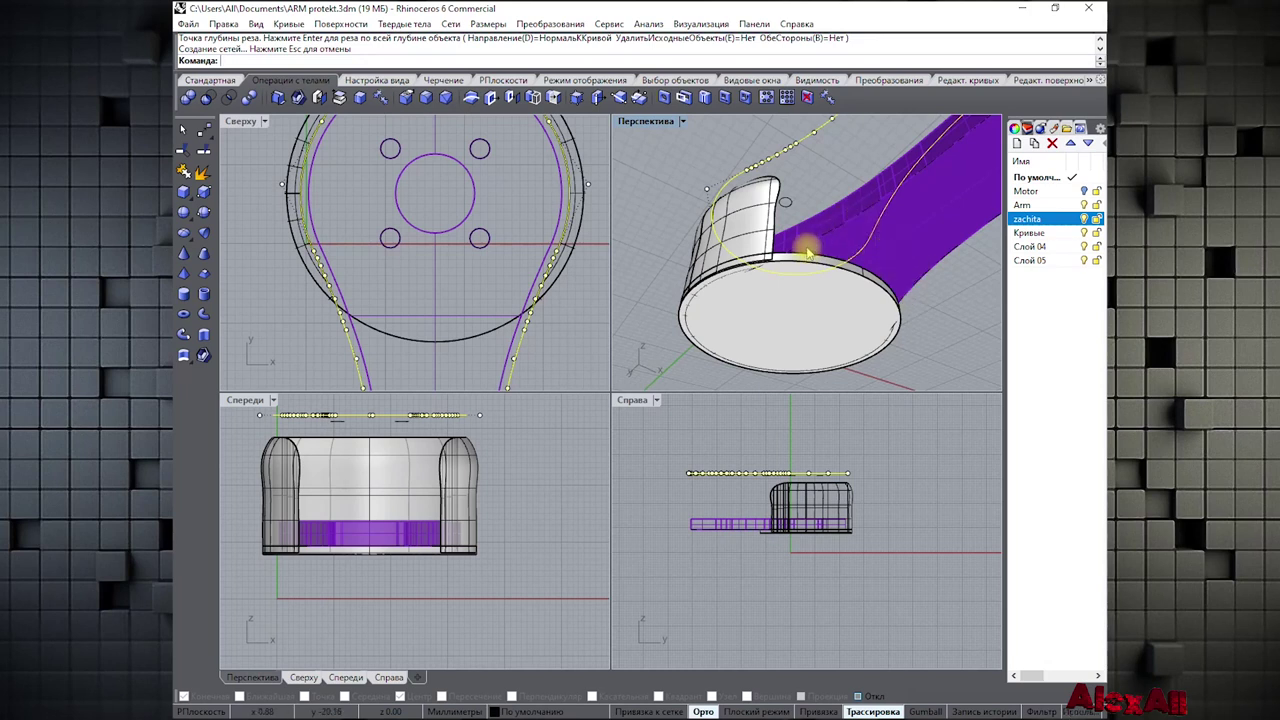
pyautogui.click(793, 283)
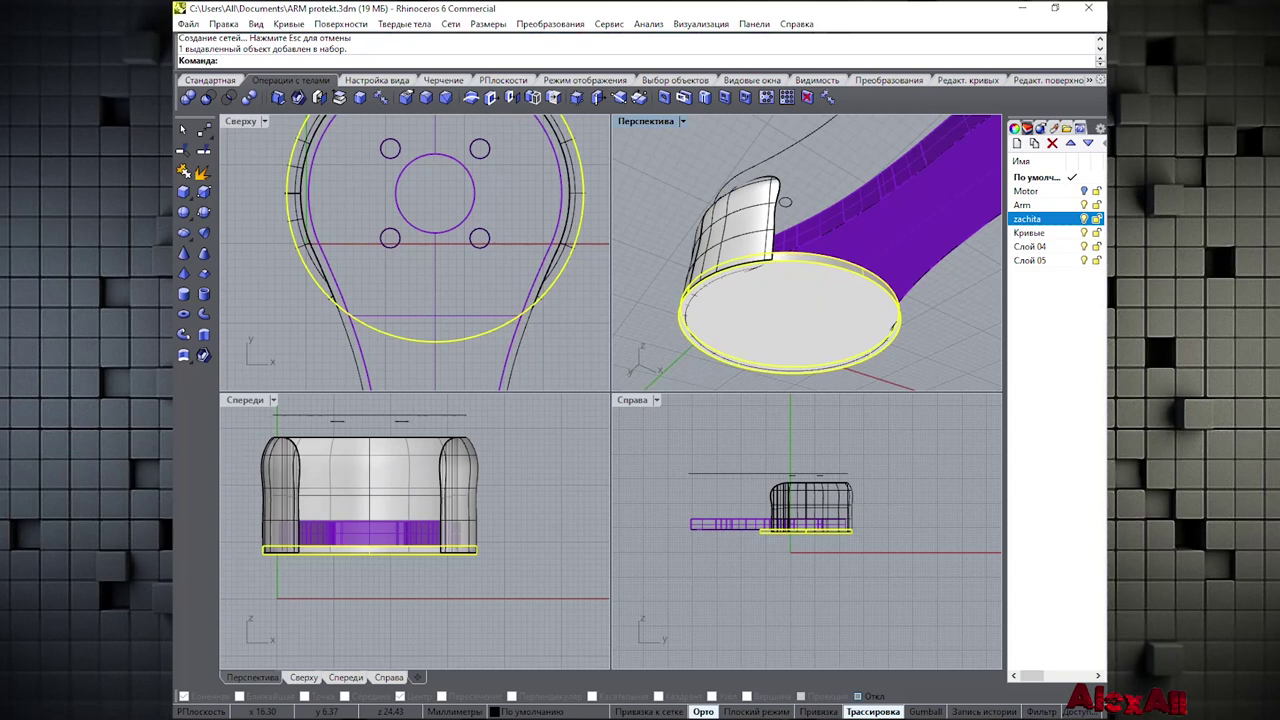
pyautogui.press('Delete')
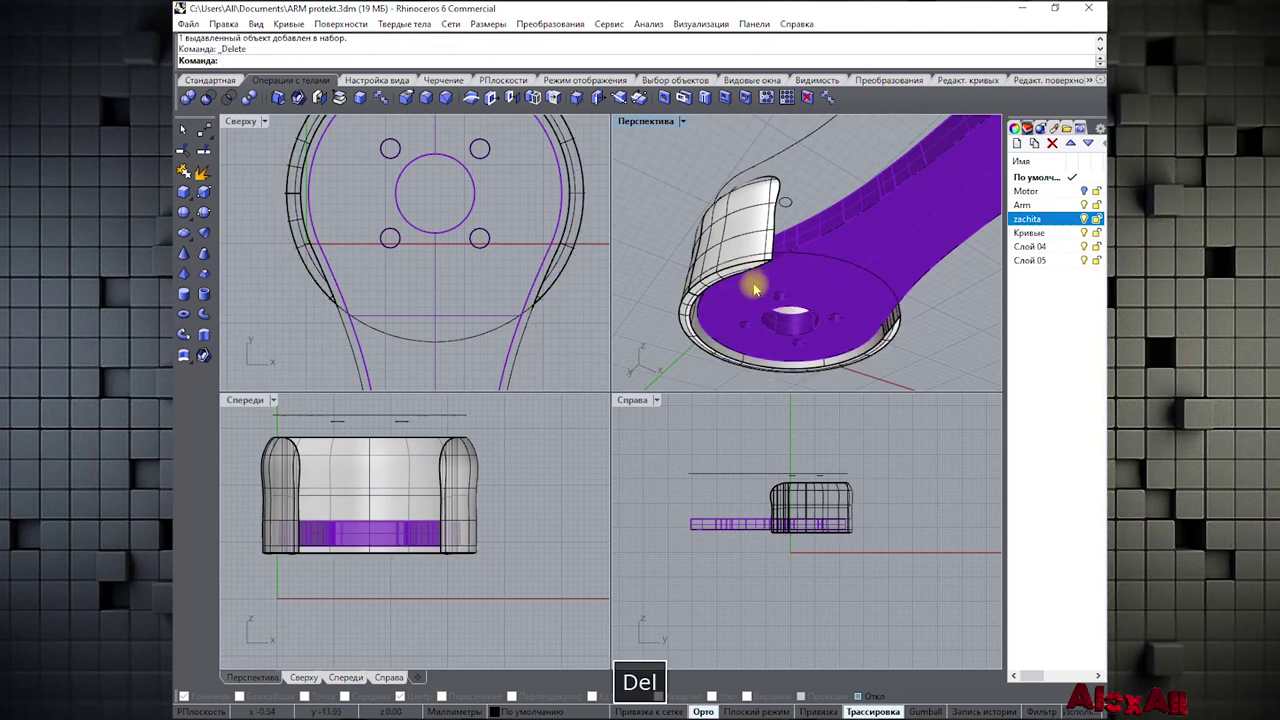
# Hide the zachita and Arm layers and delete the arm's original outline in the lower set of curves
pyautogui.moveTo(707, 172); pyautogui.dragTo(714, 214, button='right')
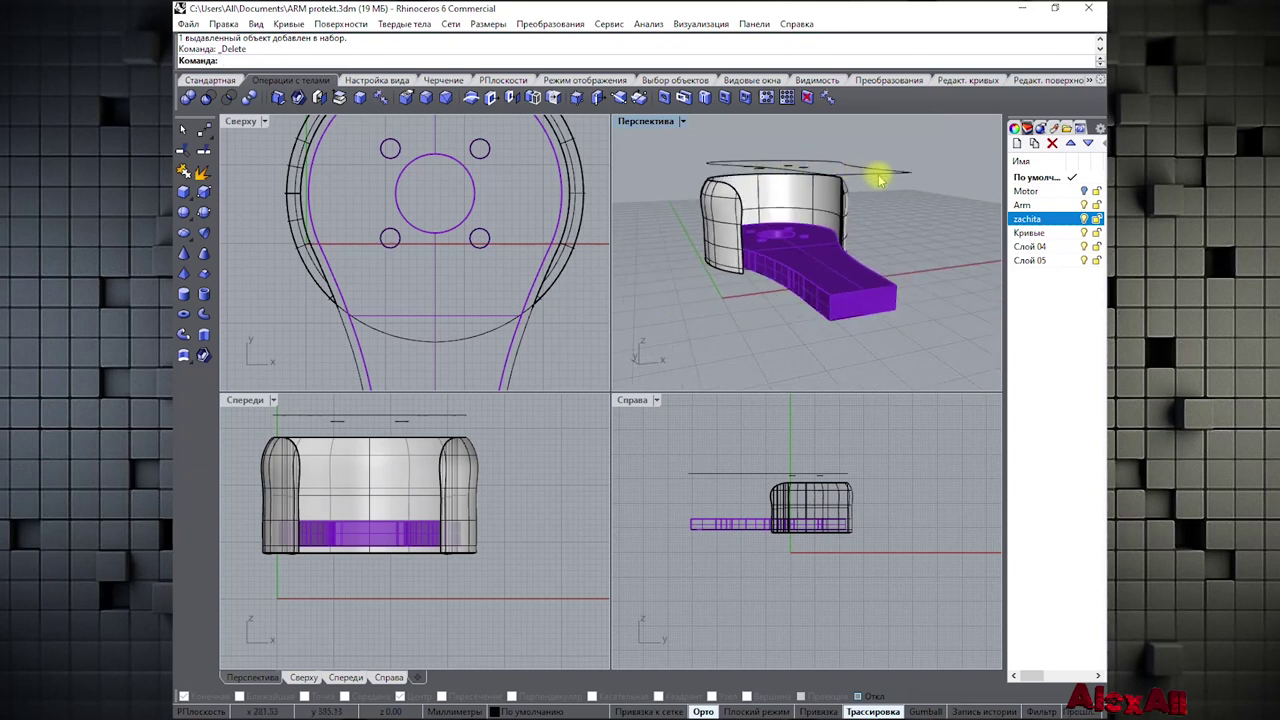
pyautogui.moveTo(710, 288); pyautogui.dragTo(704, 230, button='right')
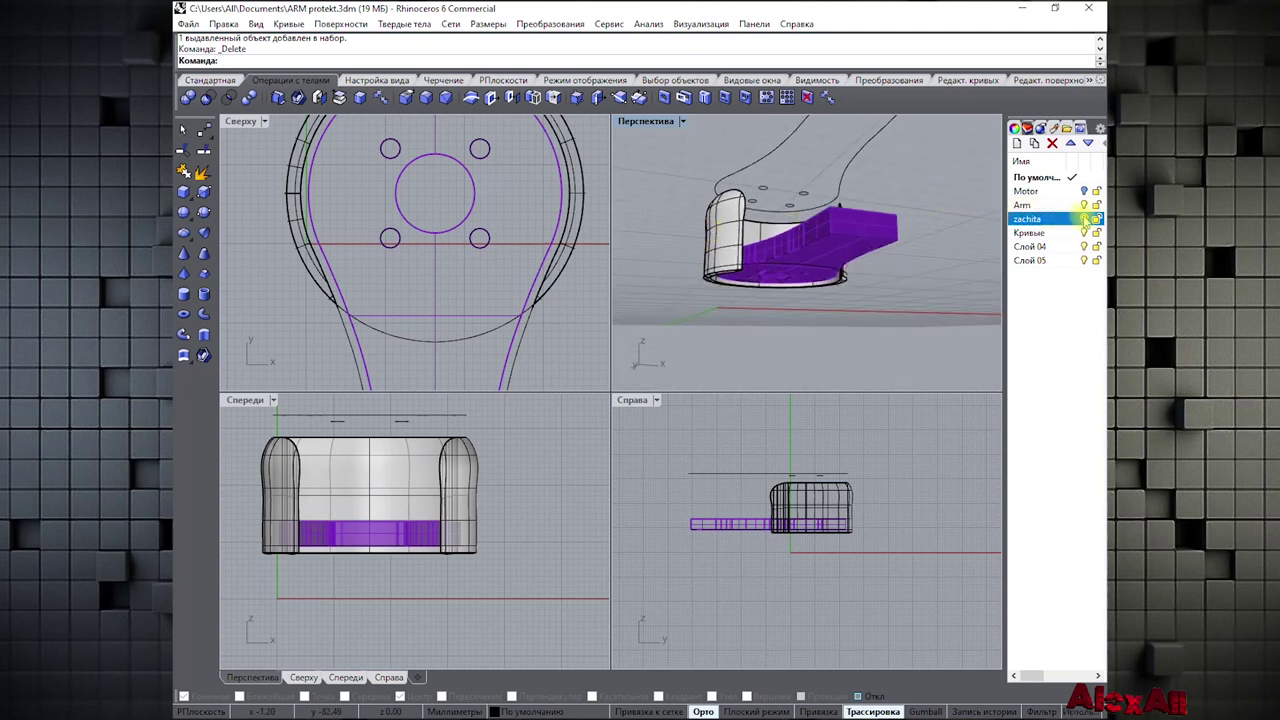
pyautogui.click(1084, 205)
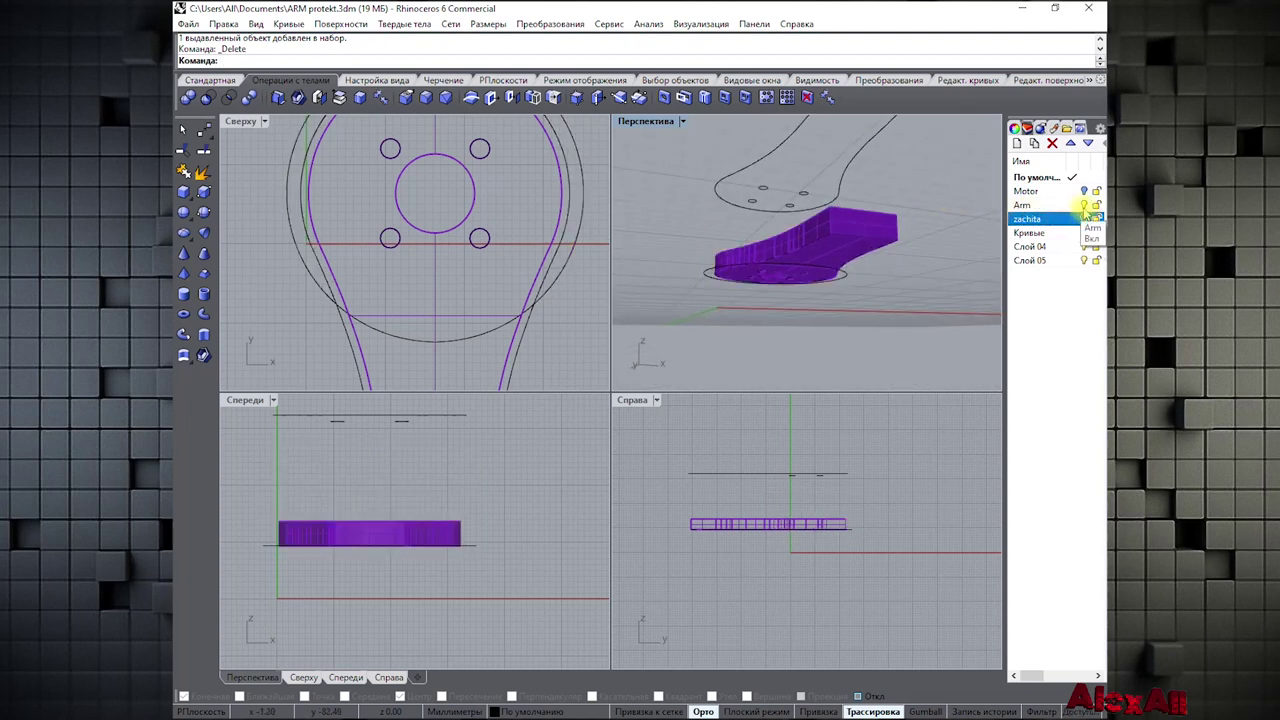
pyautogui.click(1084, 205)
pyautogui.moveTo(872, 236); pyautogui.dragTo(820, 232, button='right')
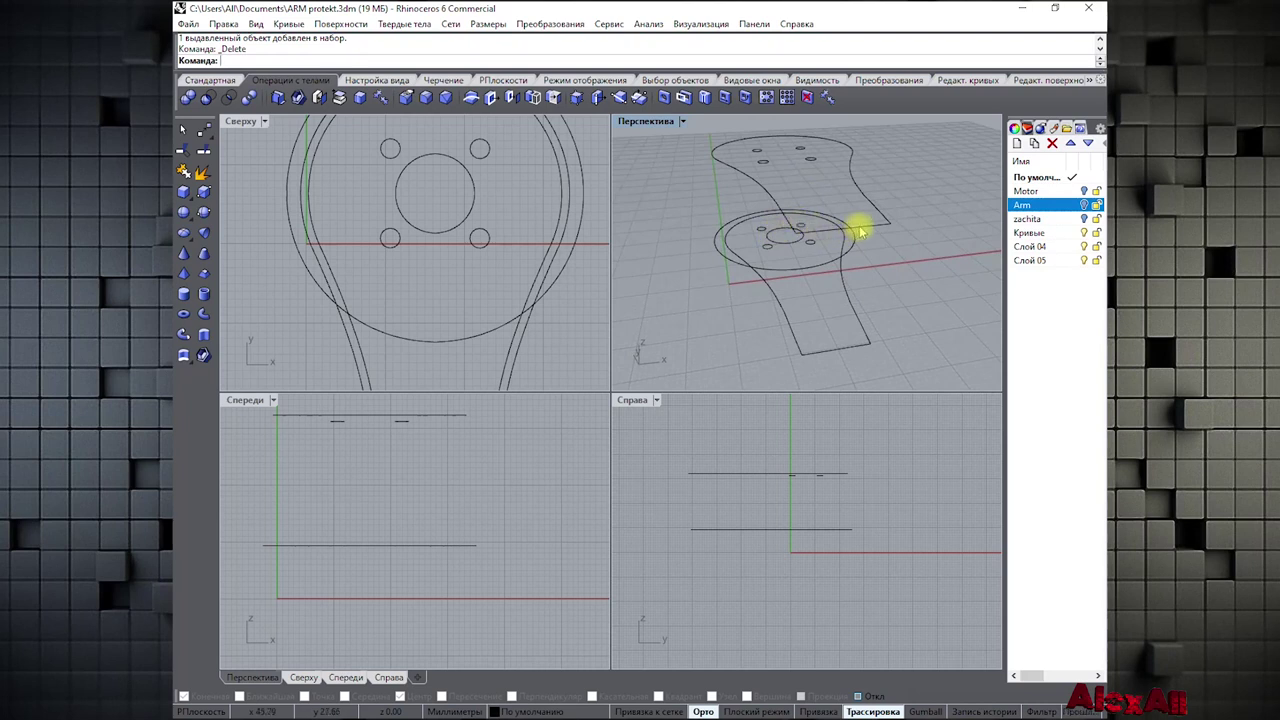
pyautogui.click(848, 298)
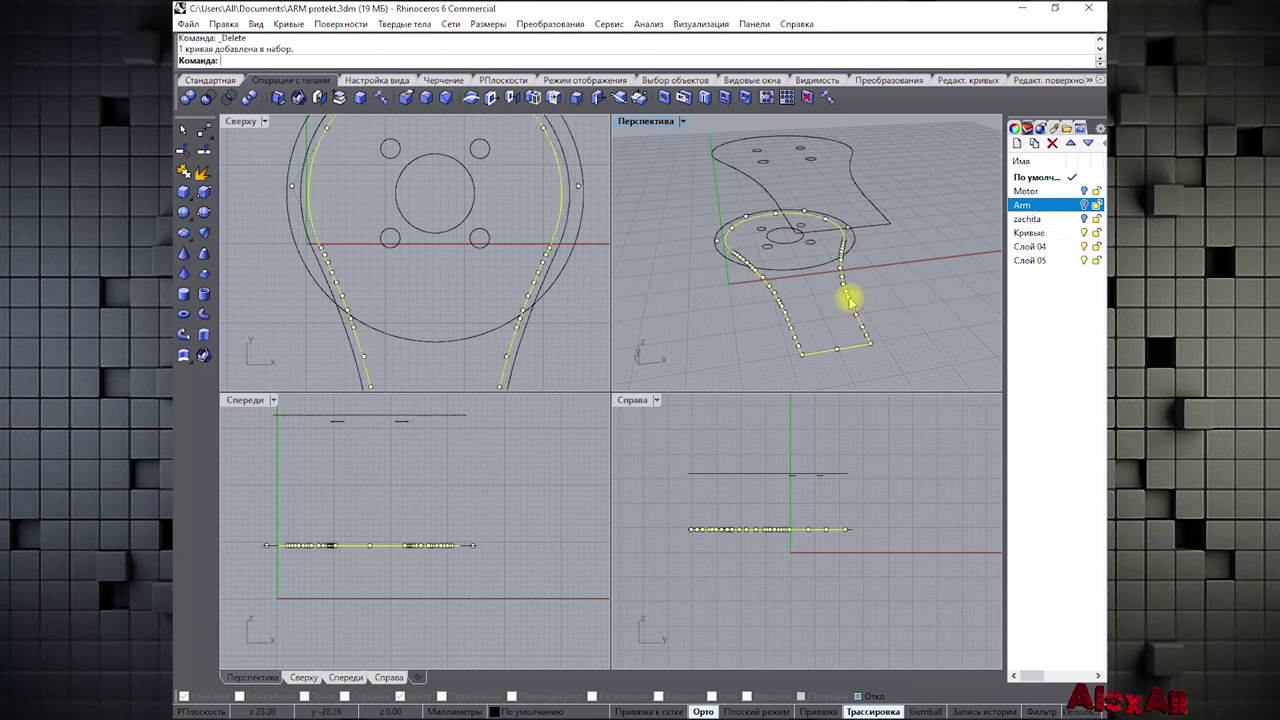
pyautogui.press('Delete')
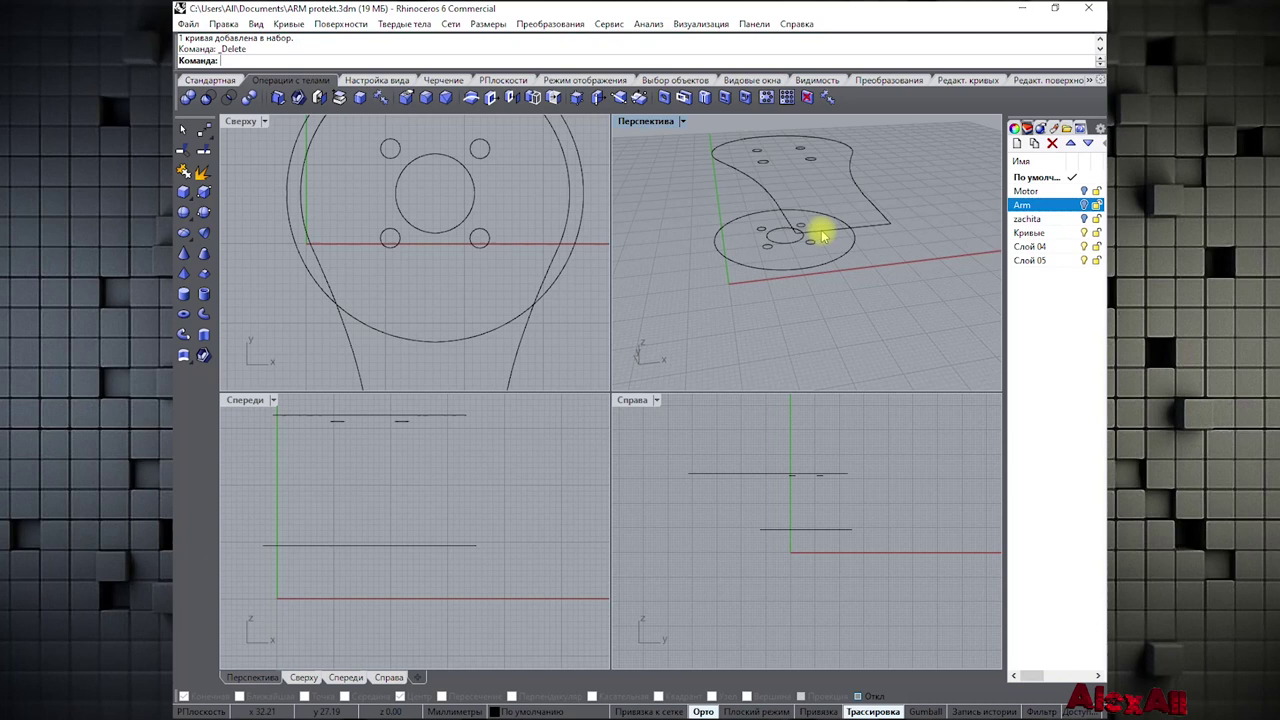
# Align the raised offset arm outline and the large base circle to the circle's level in the front view using bottom alignment
pyautogui.moveTo(780, 271); pyautogui.dragTo(833, 295, button='right')
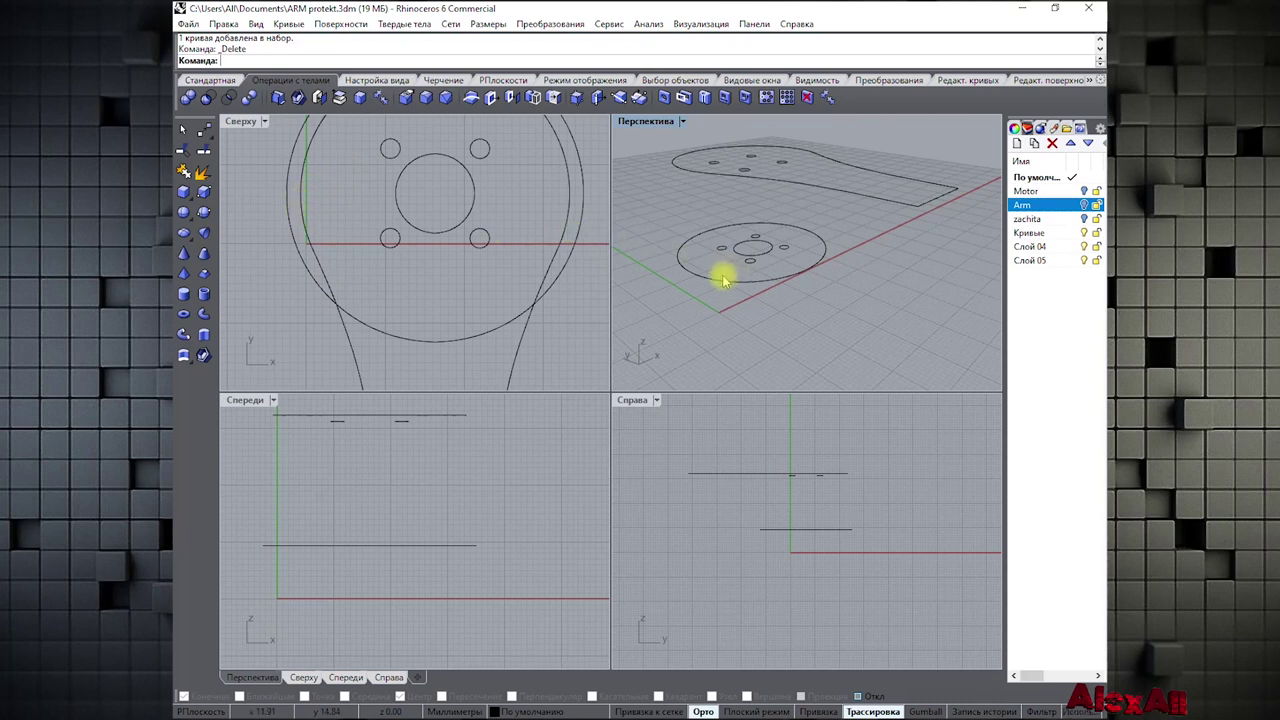
pyautogui.moveTo(800, 192); pyautogui.dragTo(837, 209, button='right')
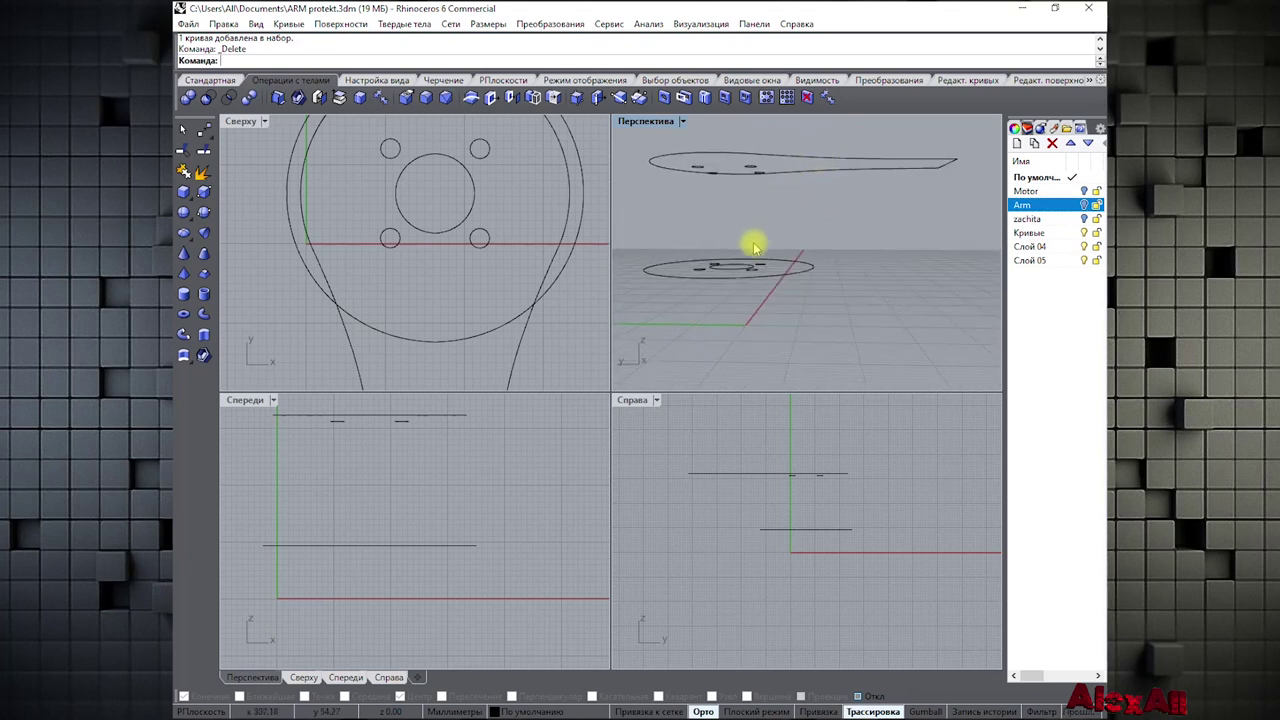
pyautogui.moveTo(811, 186)
pyautogui.mouseDown(button='right')
pyautogui.moveTo(774, 214)
pyautogui.moveTo(801, 178)
pyautogui.mouseUp(button='right')
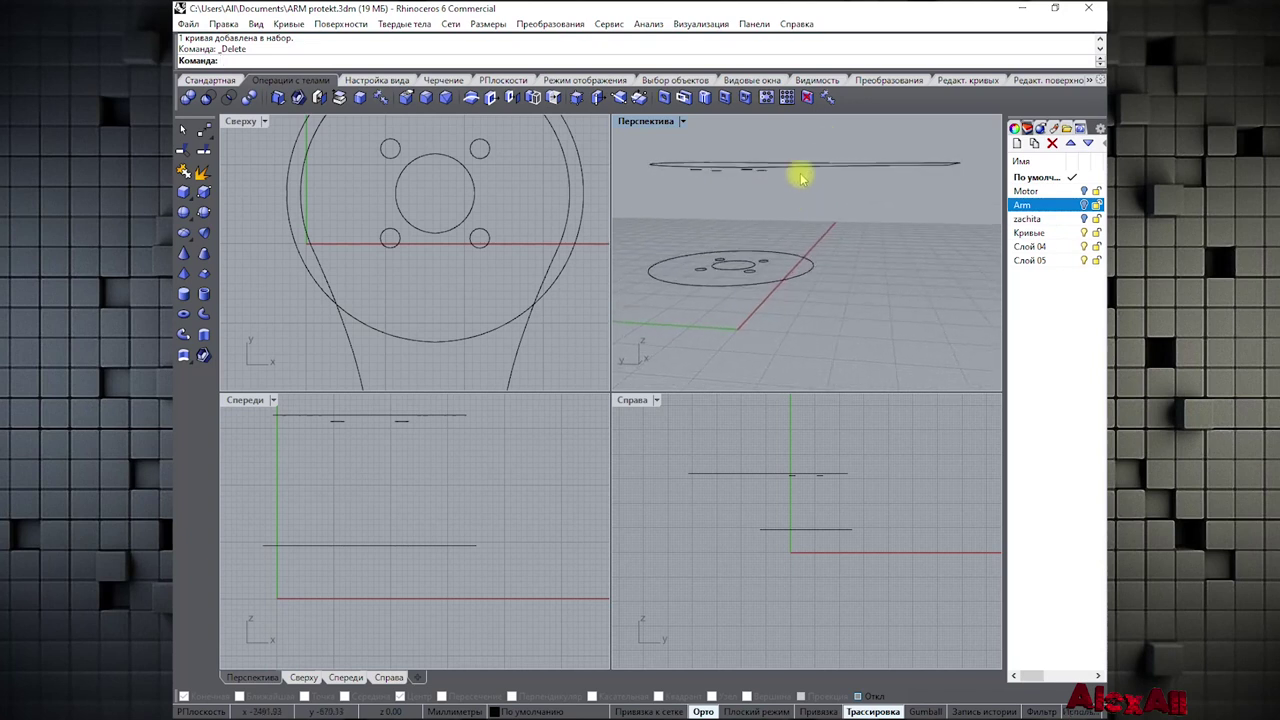
pyautogui.click(801, 166)
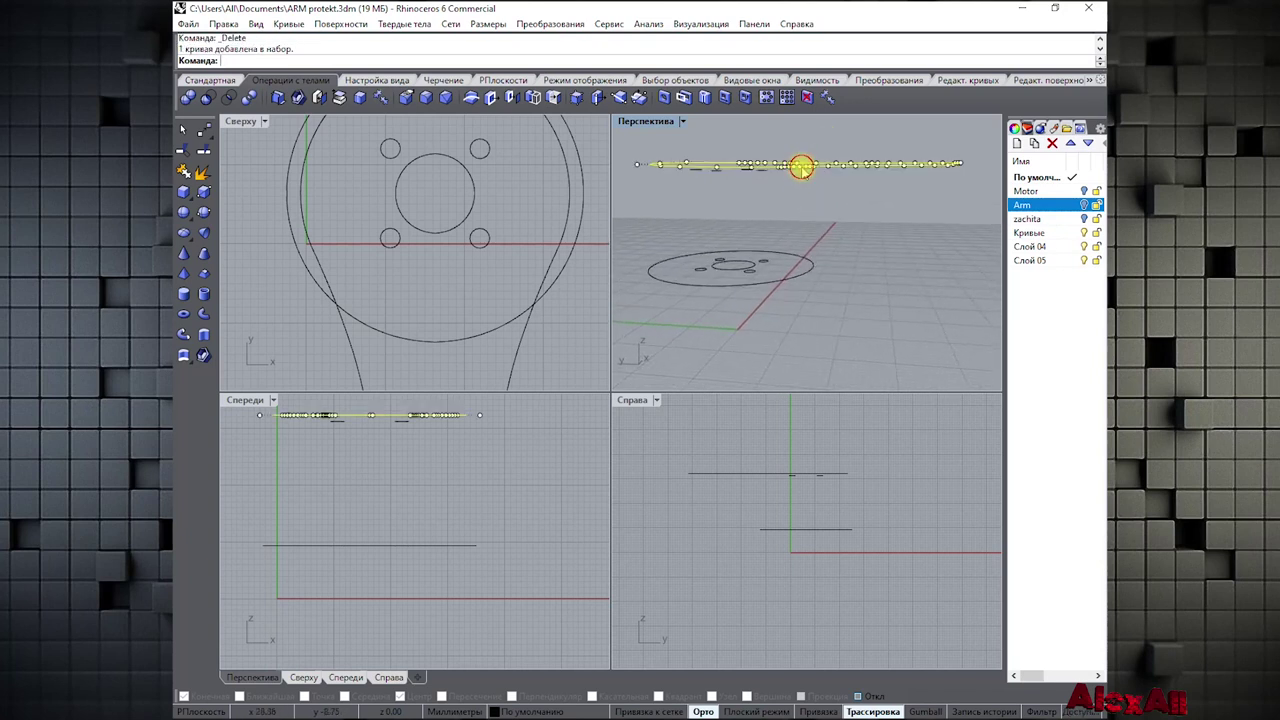
pyautogui.press('capslock')
pyautogui.click(786, 283)
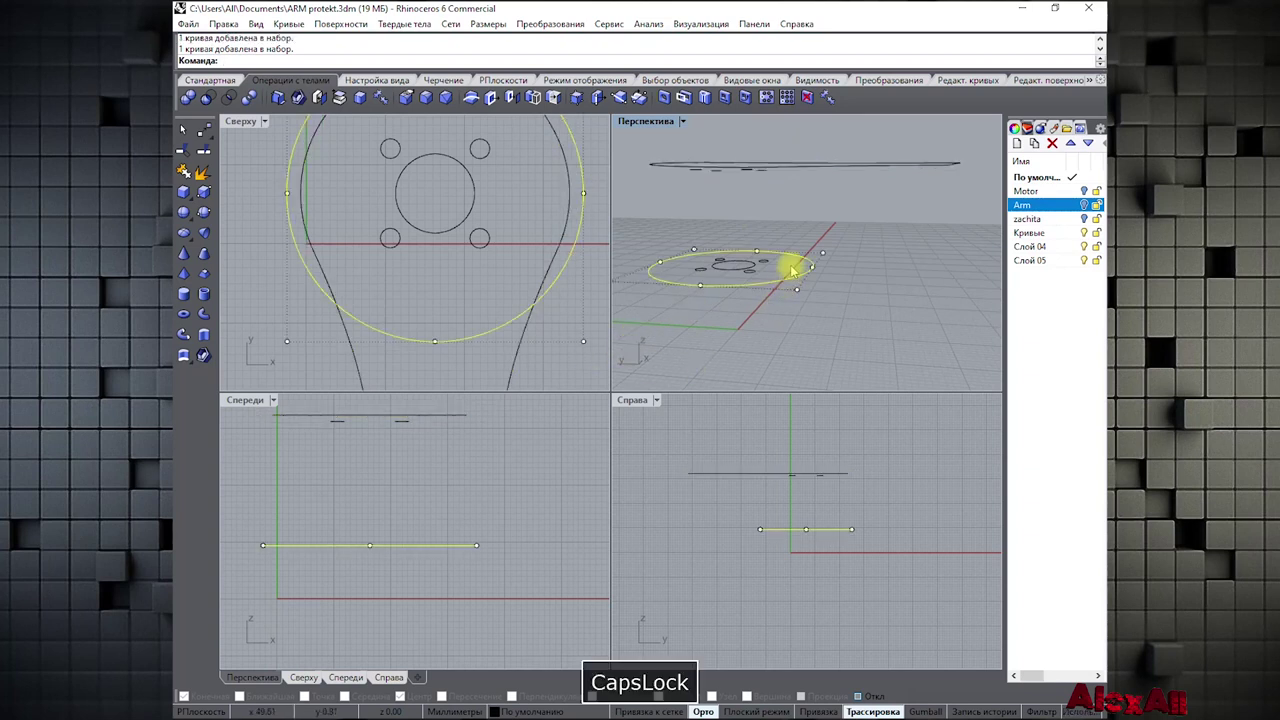
pyautogui.keyDown('shift'); pyautogui.click(826, 165); pyautogui.keyUp('shift')
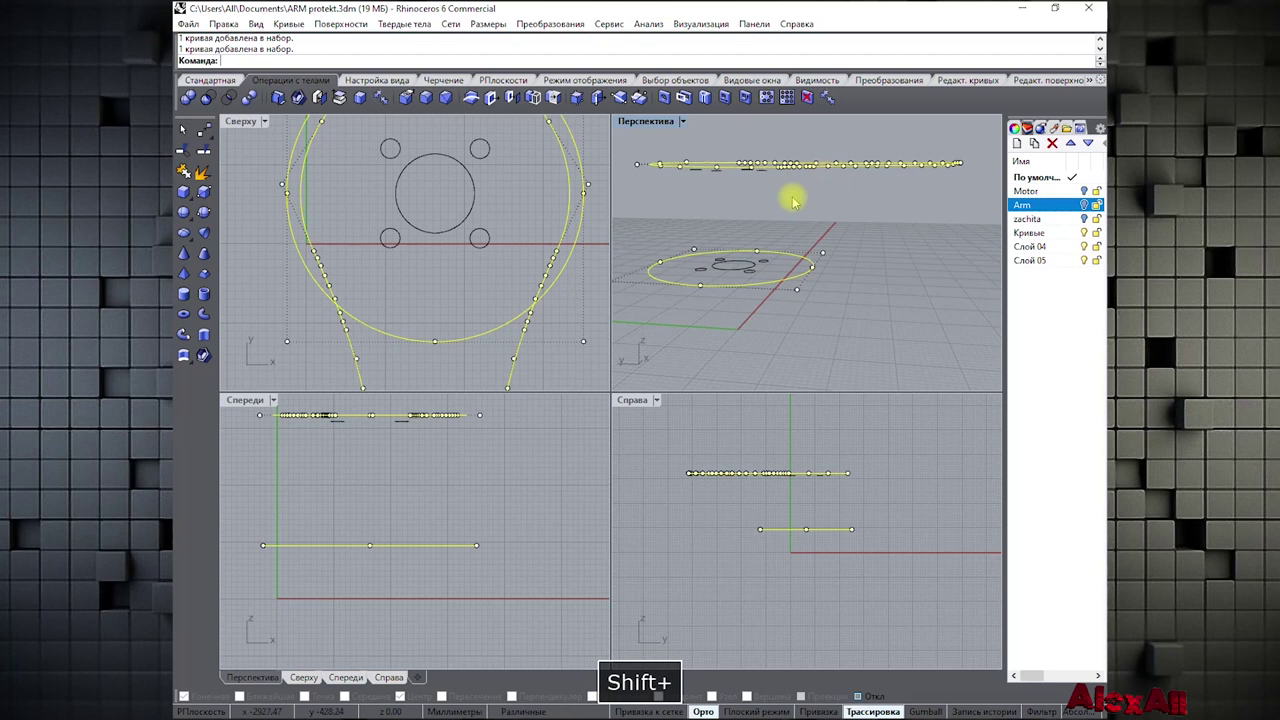
pyautogui.doubleClick(245, 400)
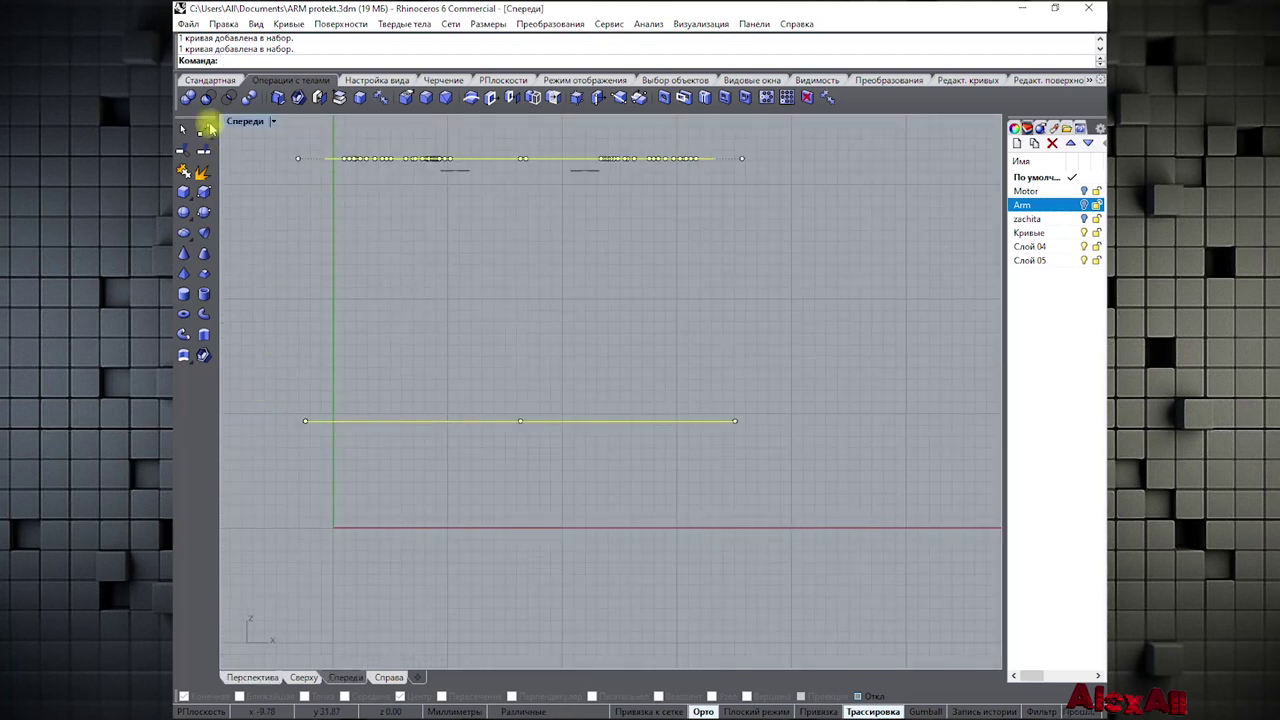
pyautogui.click(208, 80)
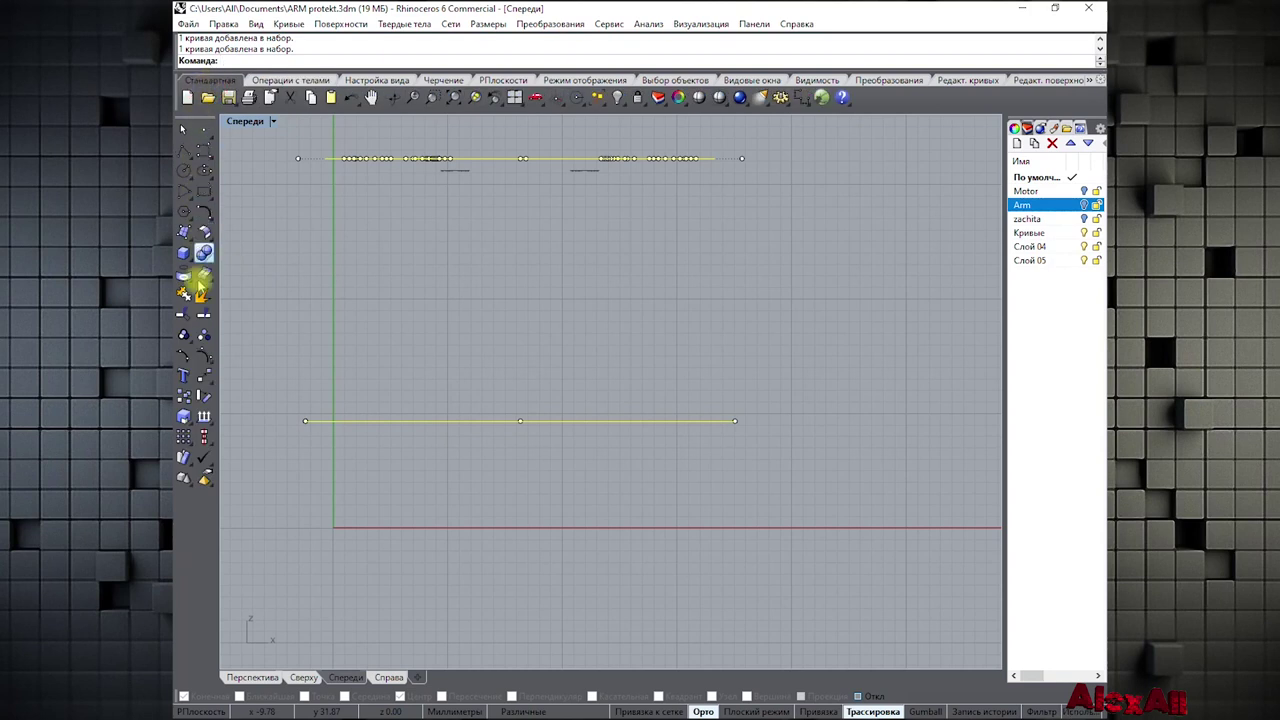
pyautogui.click(209, 439)
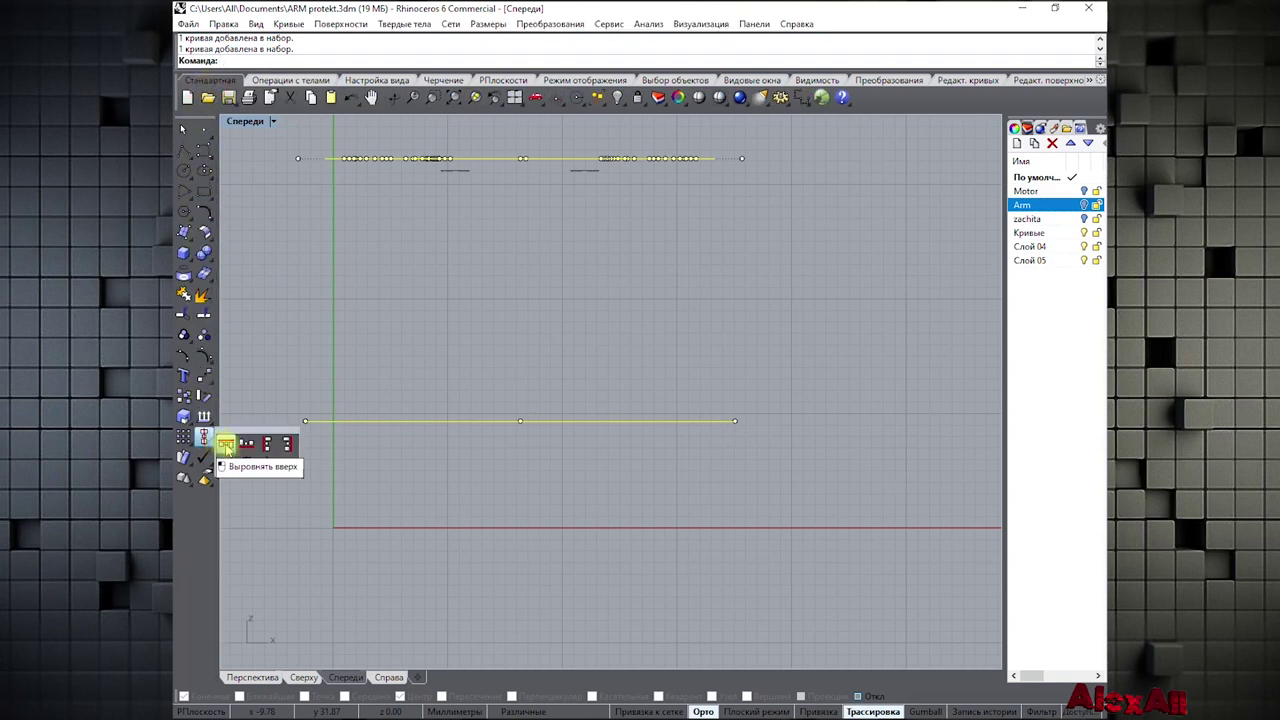
pyautogui.click(246, 444)
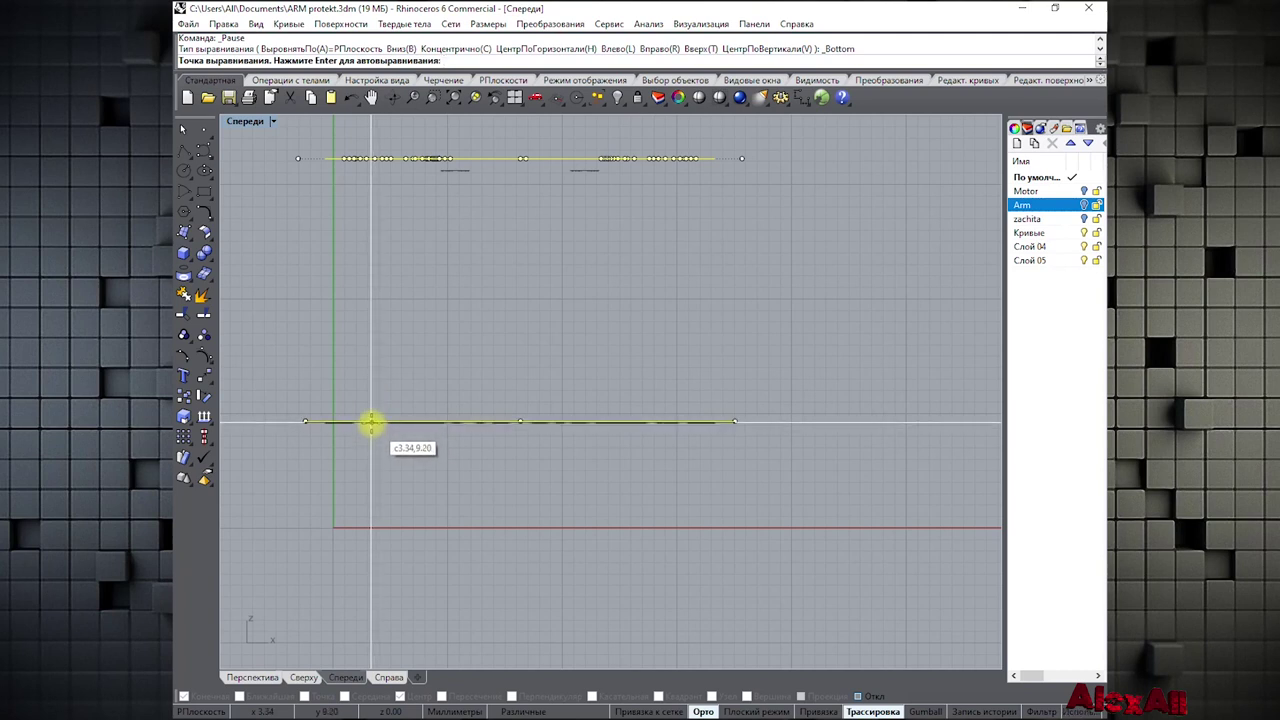
pyautogui.click(370, 421)
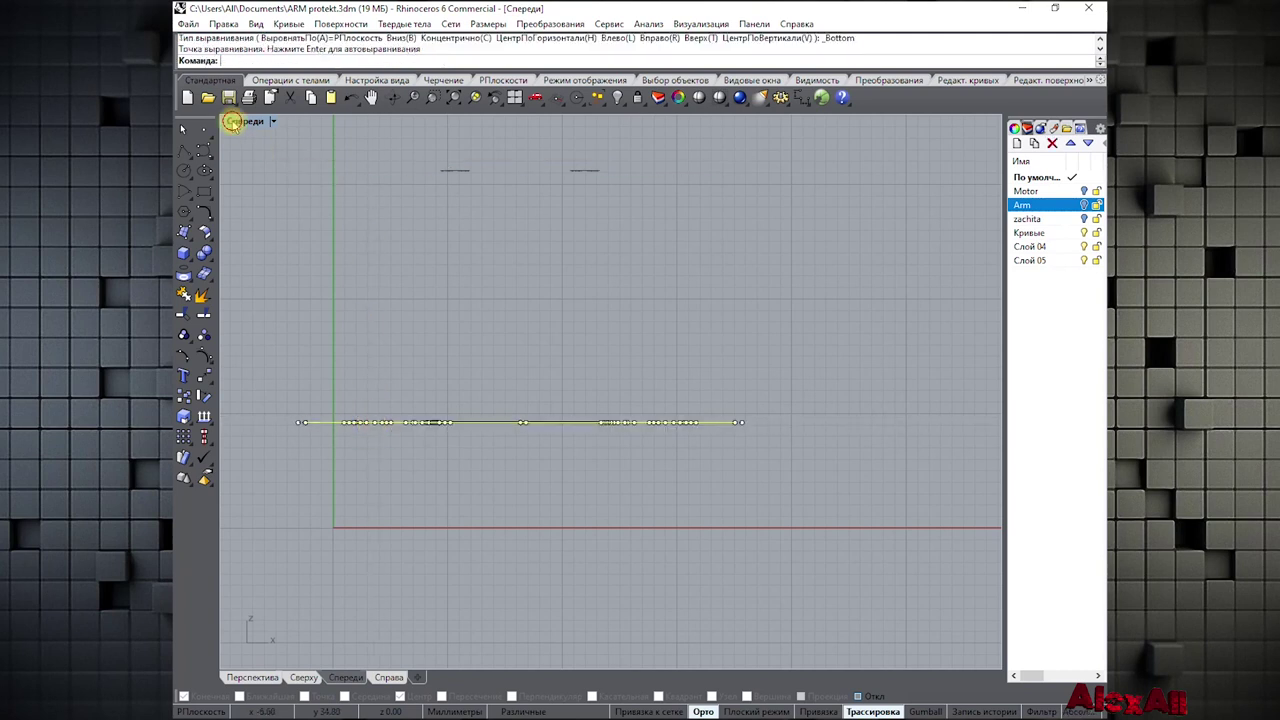
pyautogui.doubleClick(235, 121)
pyautogui.moveTo(743, 337); pyautogui.dragTo(700, 363, button='right')
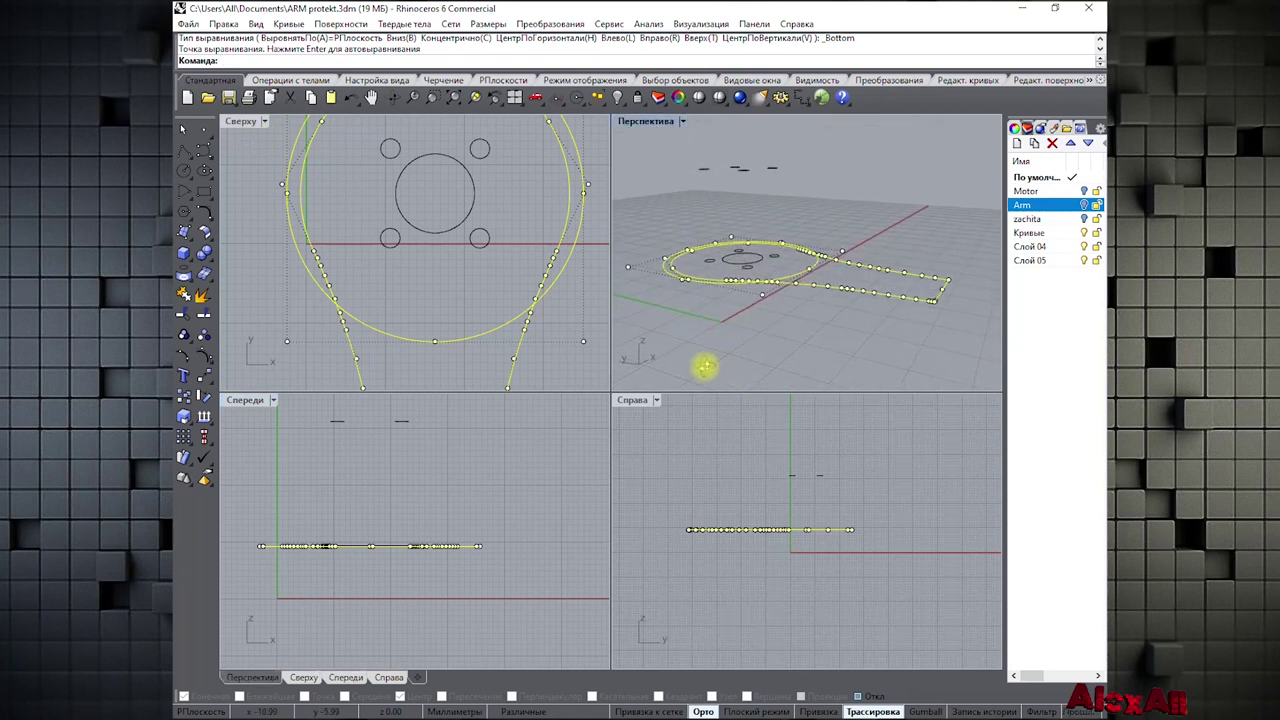
# Trim away the part of the offset arm outline that lies inside the large base circle
pyautogui.doubleClick(241, 121)
pyautogui.press('Escape')
pyautogui.scroll(-3, 310, 316)
pyautogui.moveTo(414, 266); pyautogui.dragTo(429, 240, button='right')
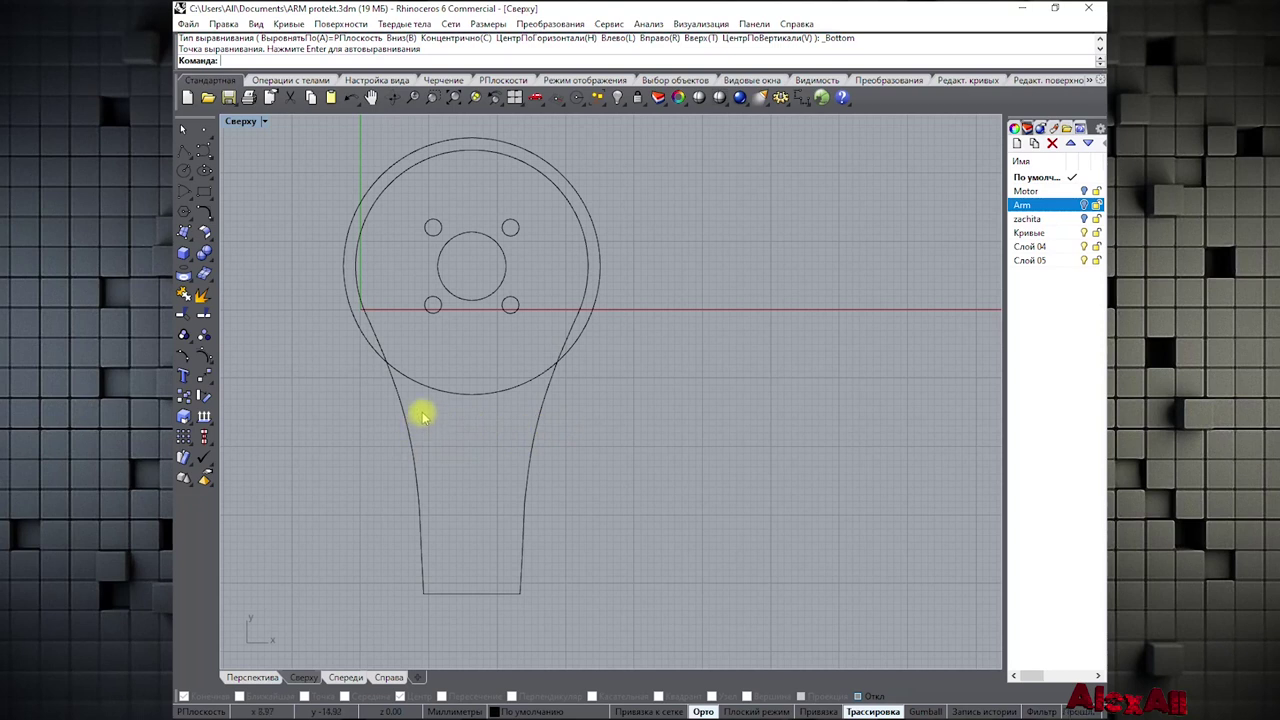
pyautogui.scroll(3, 404, 256)
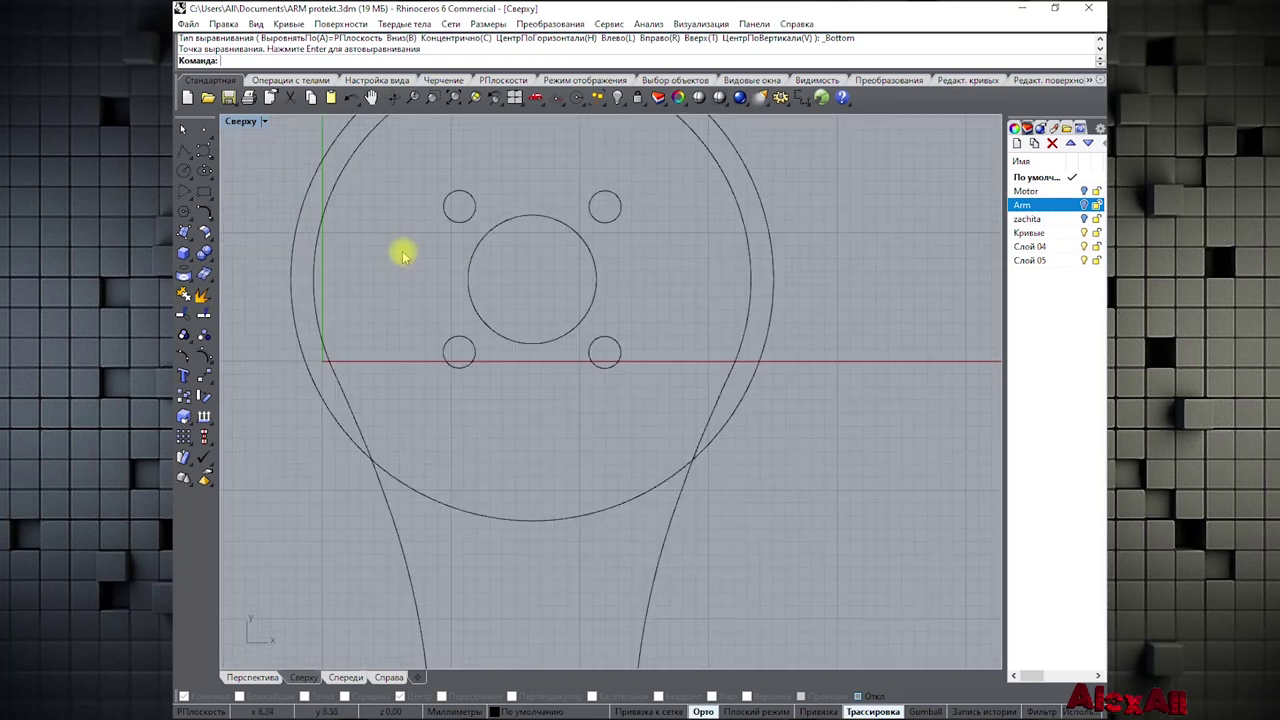
pyautogui.scroll(-3, 374, 292)
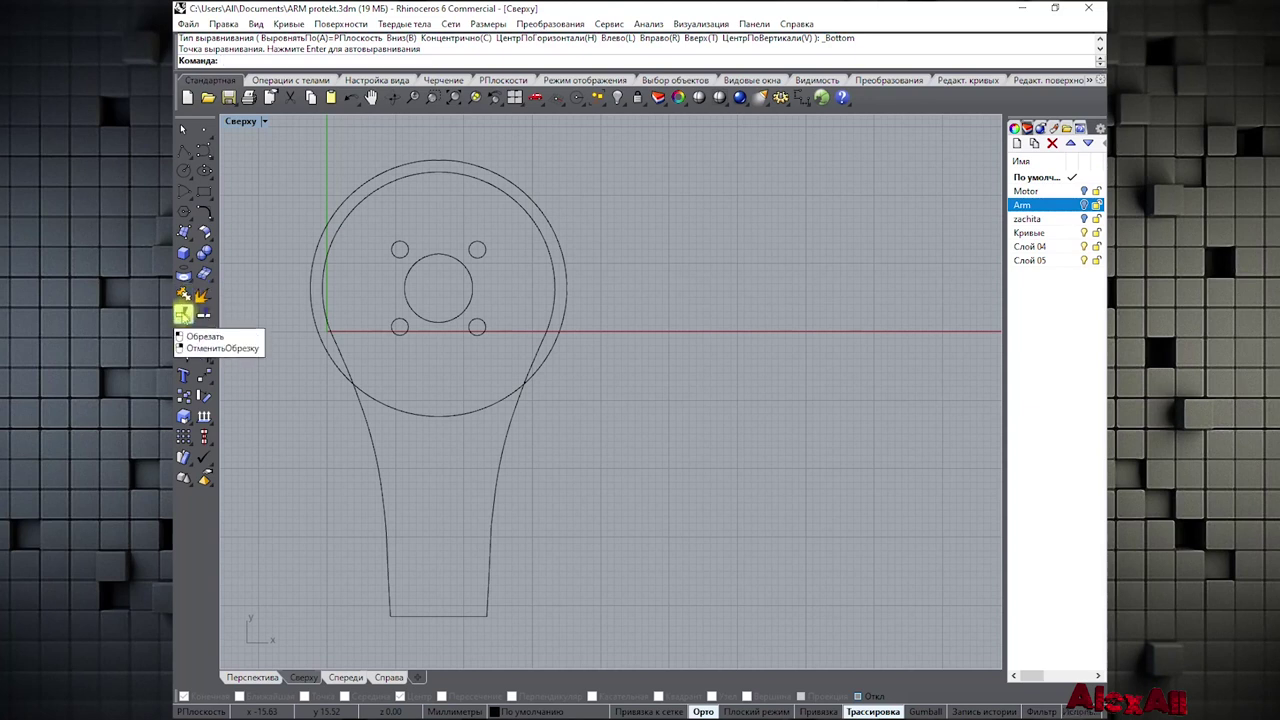
pyautogui.click(183, 315)
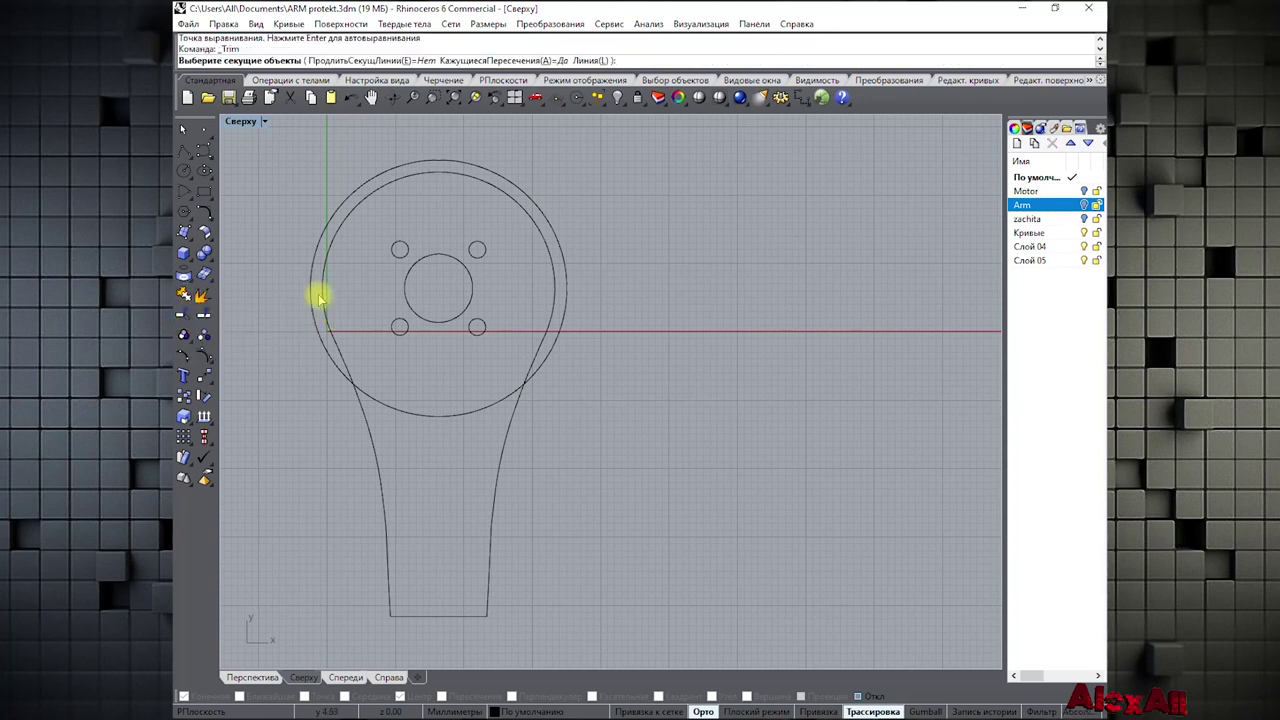
pyautogui.click(329, 227)
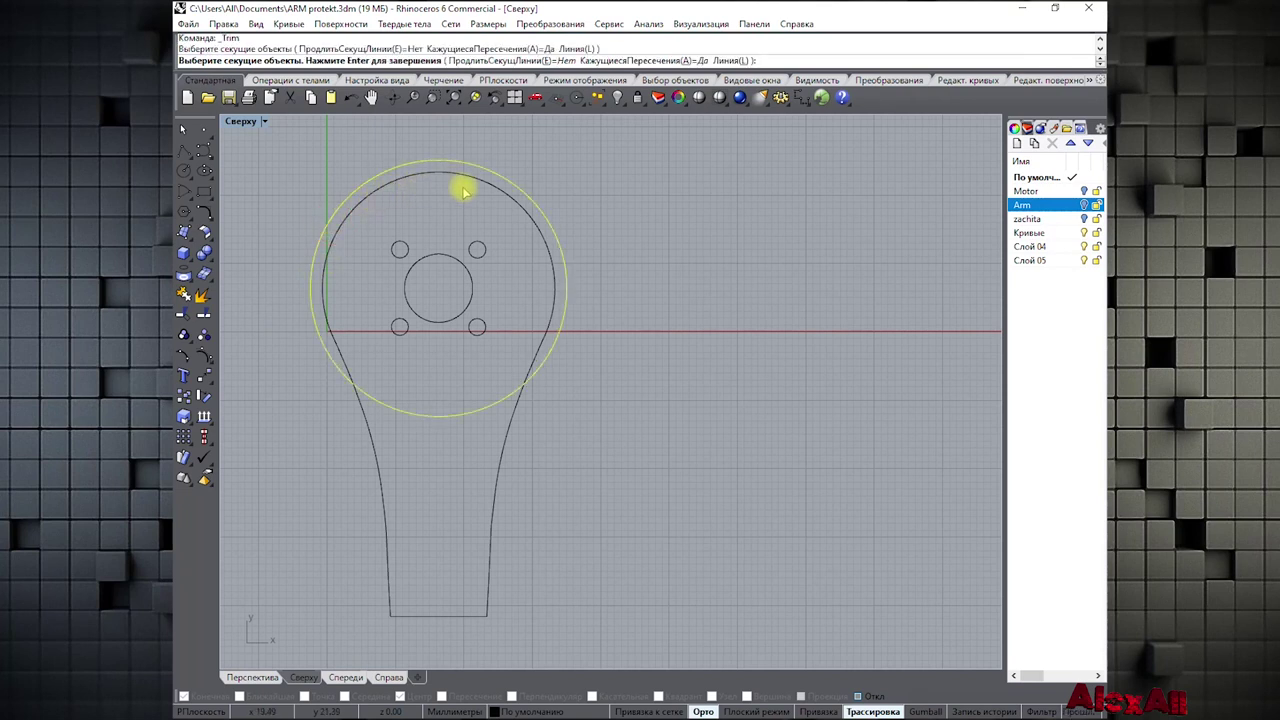
pyautogui.rightClick(367, 219)
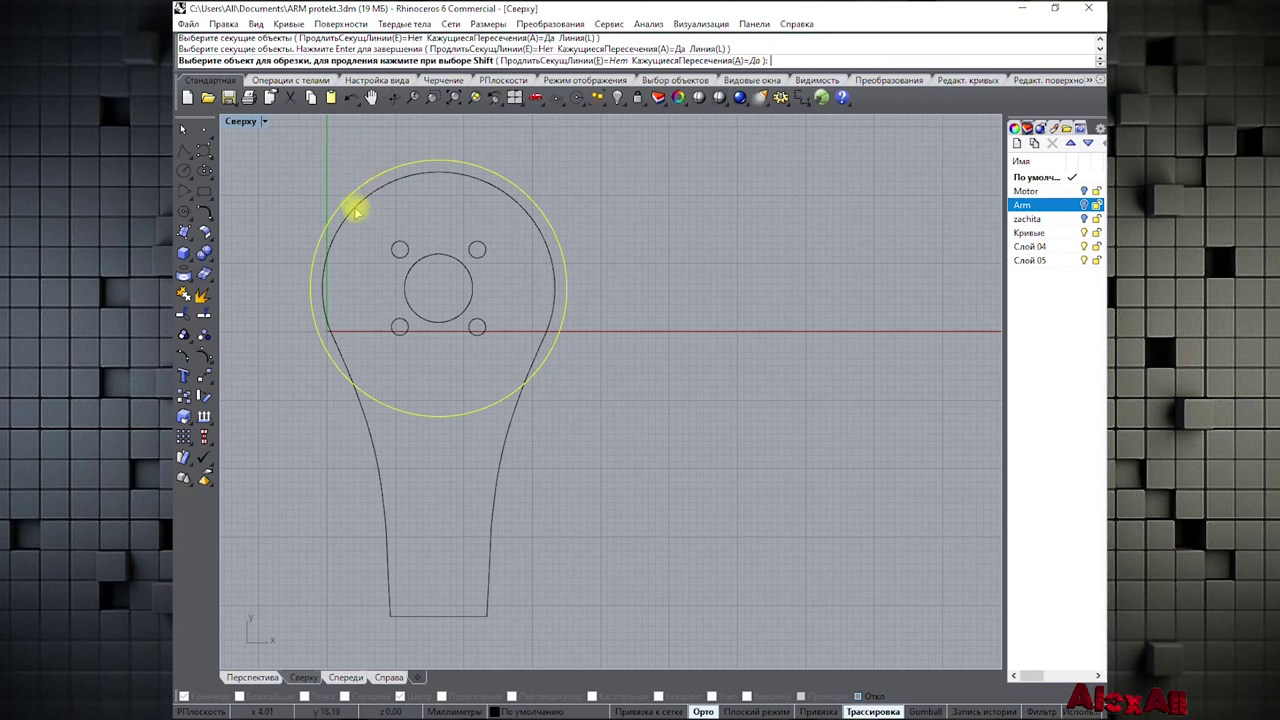
pyautogui.click(356, 210)
pyautogui.scroll(-3, 342, 377)
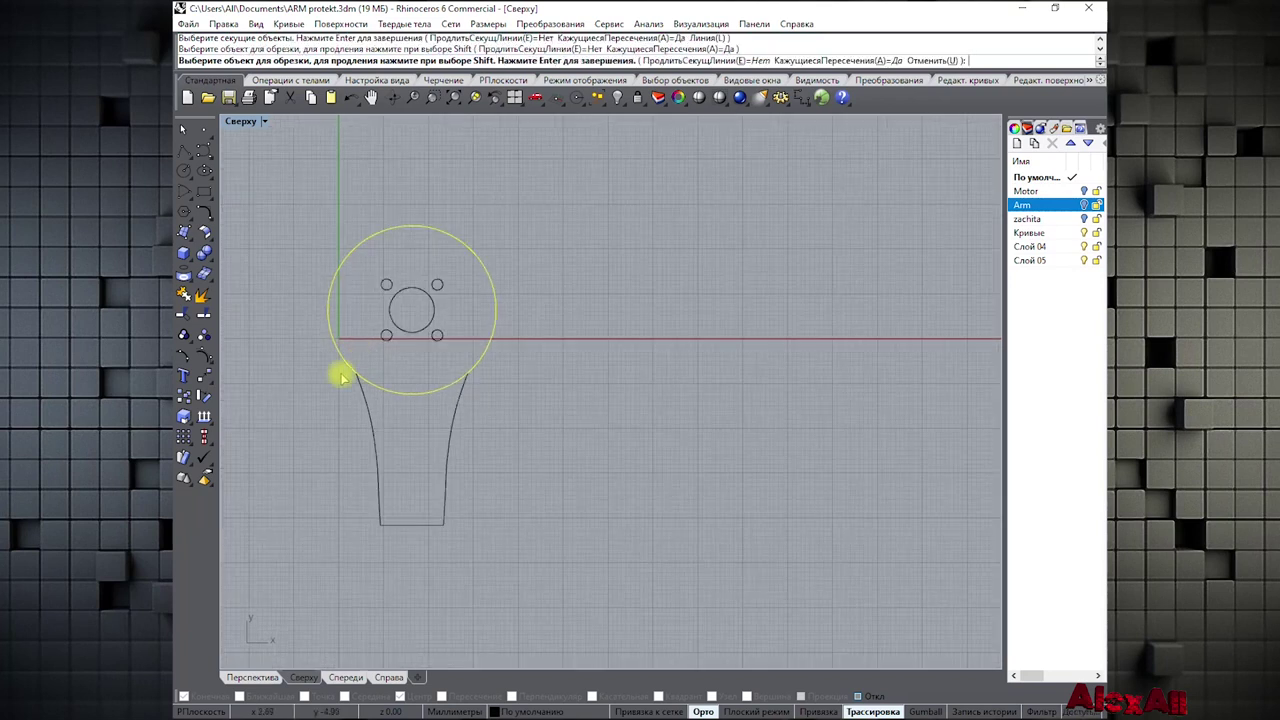
pyautogui.rightClick(320, 400)
# Trim away the large circle's arc between the two sides of the arm outline
pyautogui.scroll(5, 358, 395)
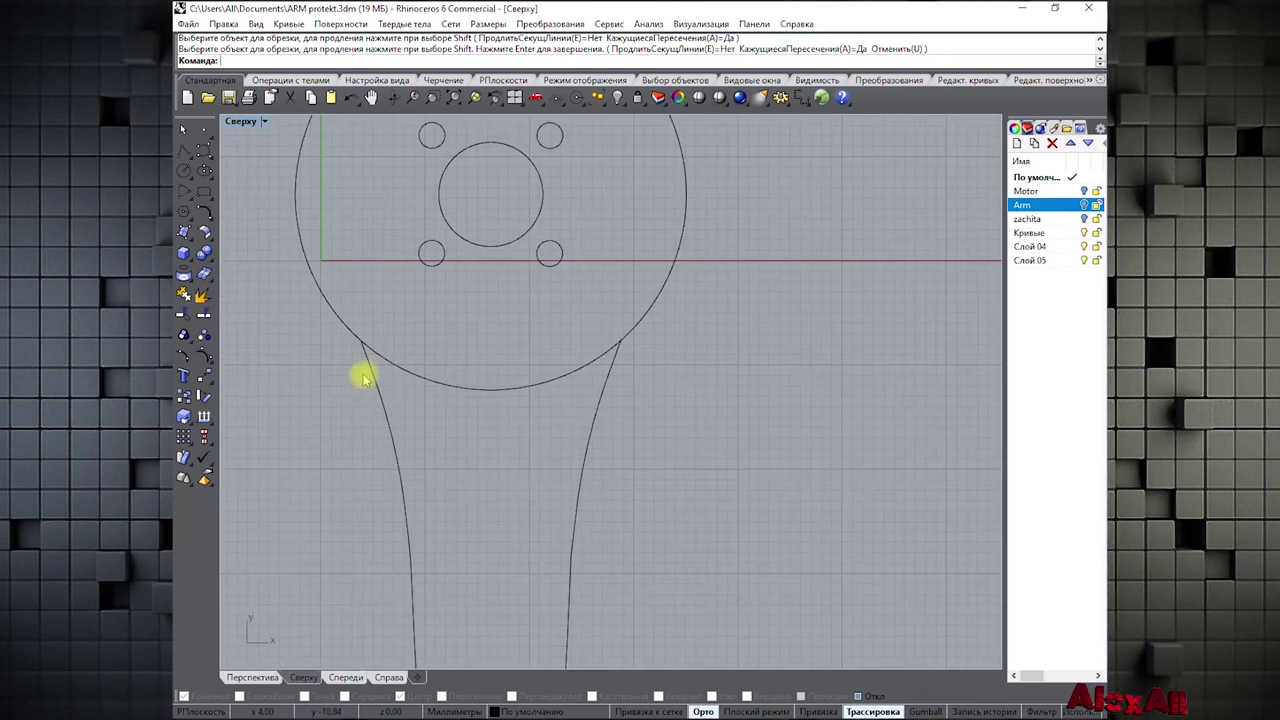
pyautogui.rightClick(360, 392)
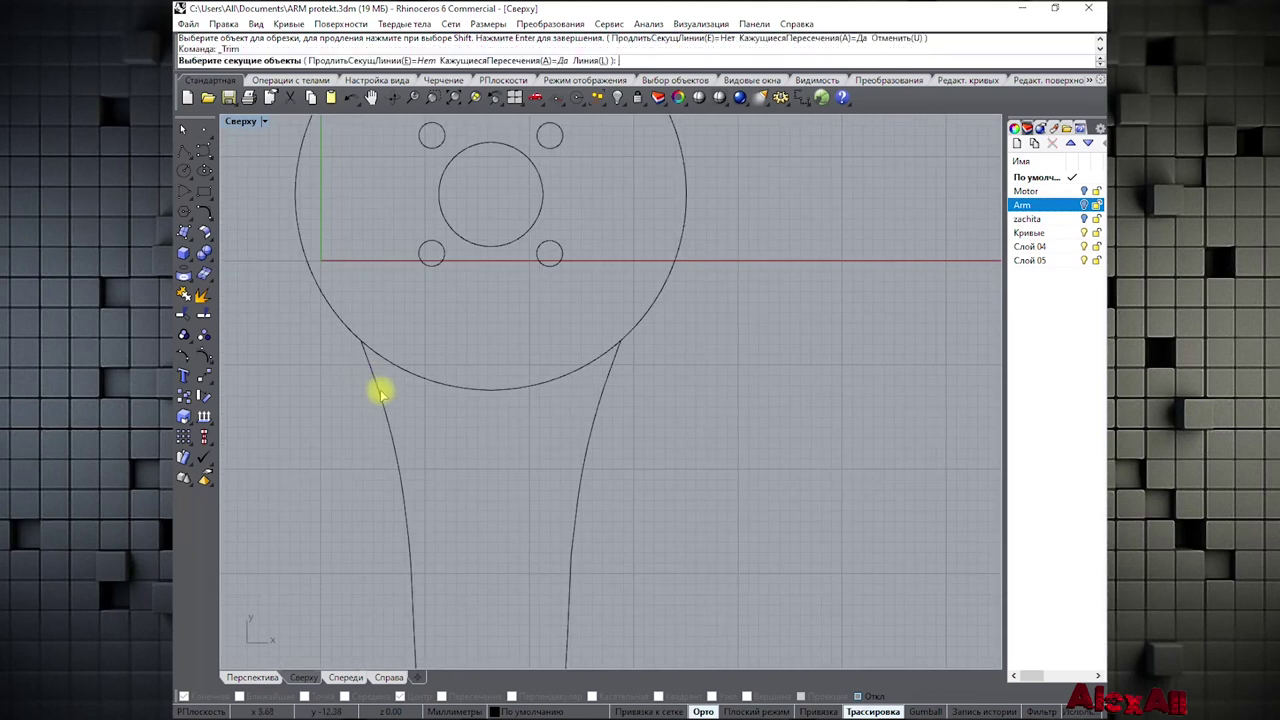
pyautogui.click(378, 395)
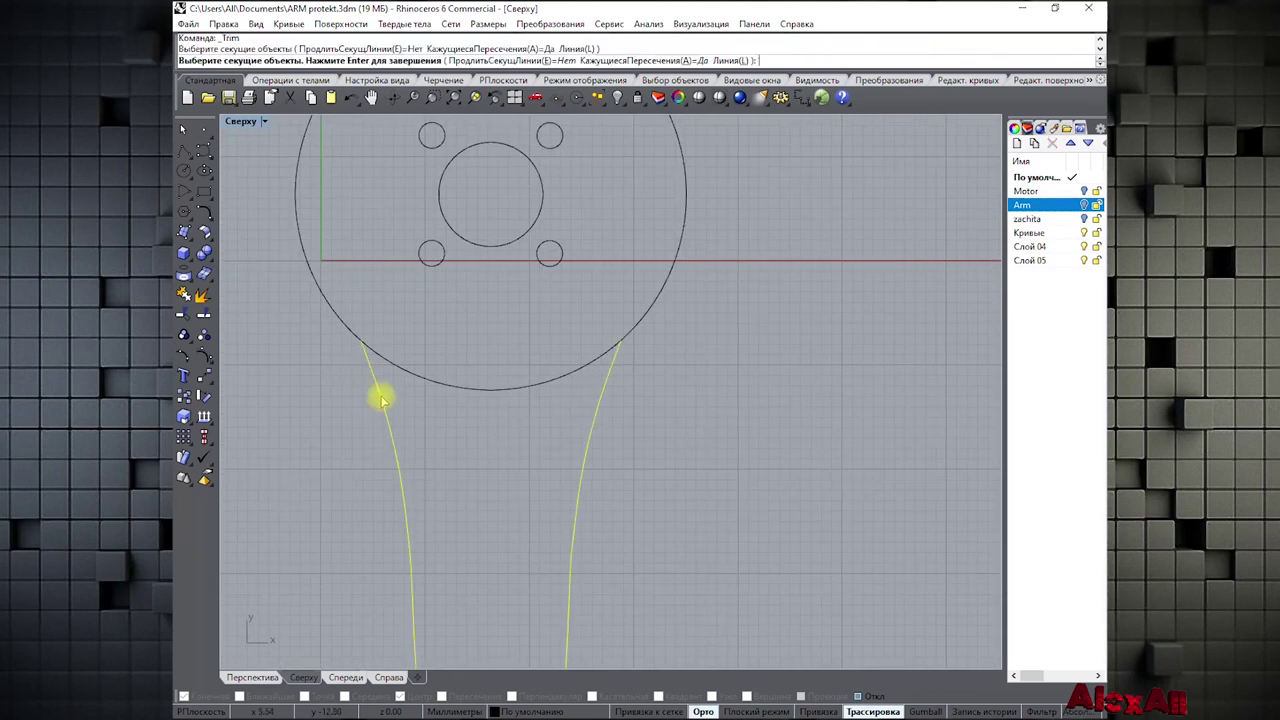
pyautogui.rightClick(449, 394)
pyautogui.scroll(-2, 460, 390)
pyautogui.rightClick(459, 390)
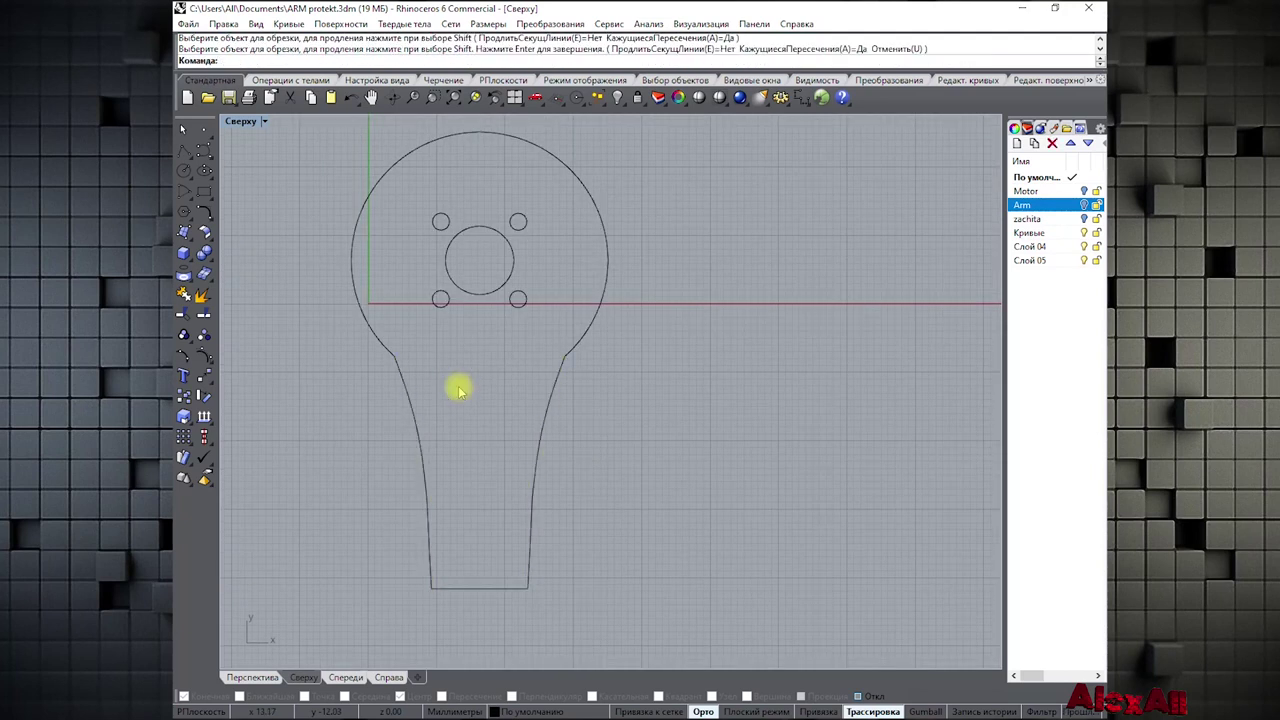
# Show the Arm layer and compare the arm body with the trimmed base outline in the perspective view
pyautogui.click(1085, 204)
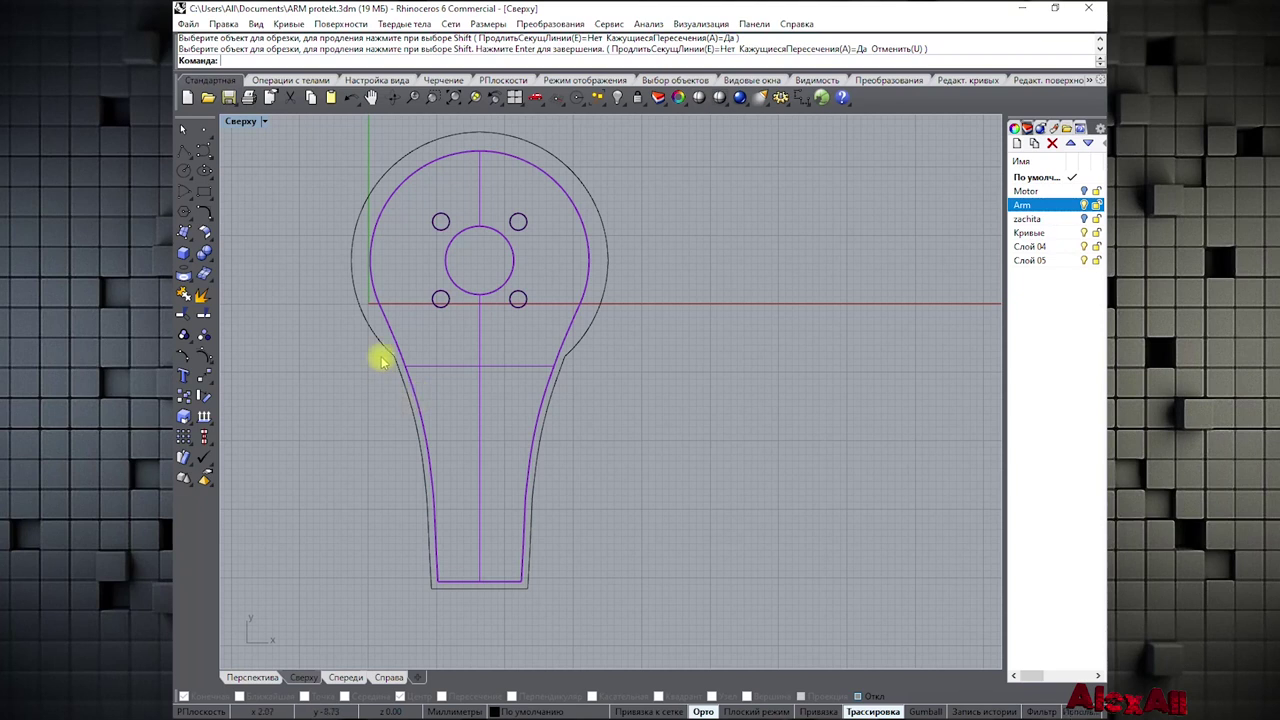
pyautogui.doubleClick(253, 127)
pyautogui.moveTo(731, 286); pyautogui.dragTo(680, 206, button='right')
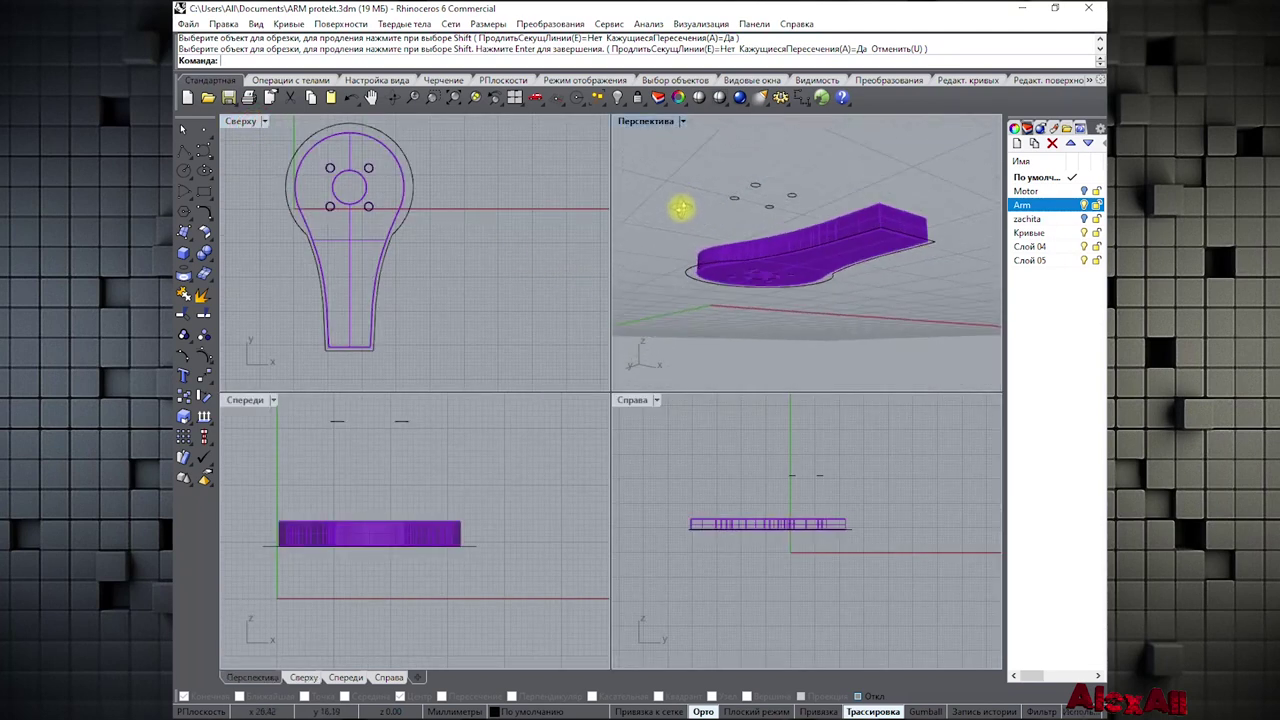
# Undo the trims, the alignment and the deletion of the arm's original outline in the lower set of curves
pyautogui.hotkey('ctrl', 'z')
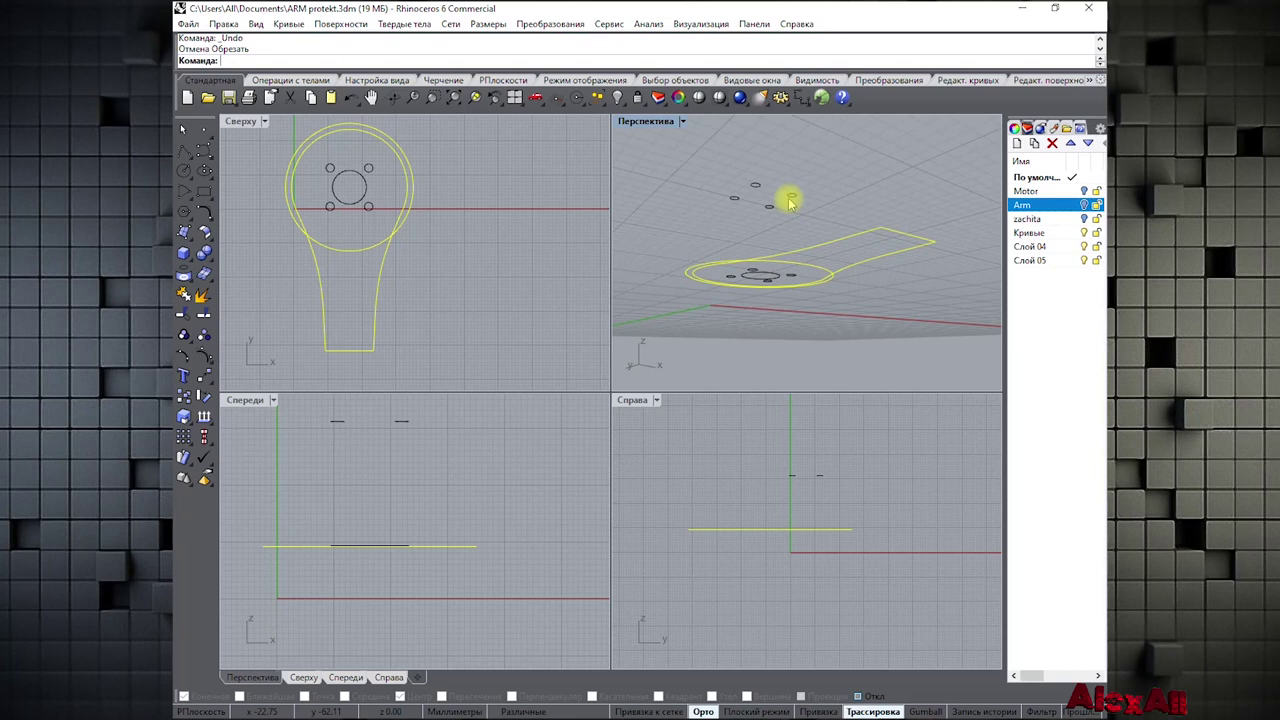
pyautogui.hotkey('ctrl', 'z')
pyautogui.hotkey('ctrl', 'z')
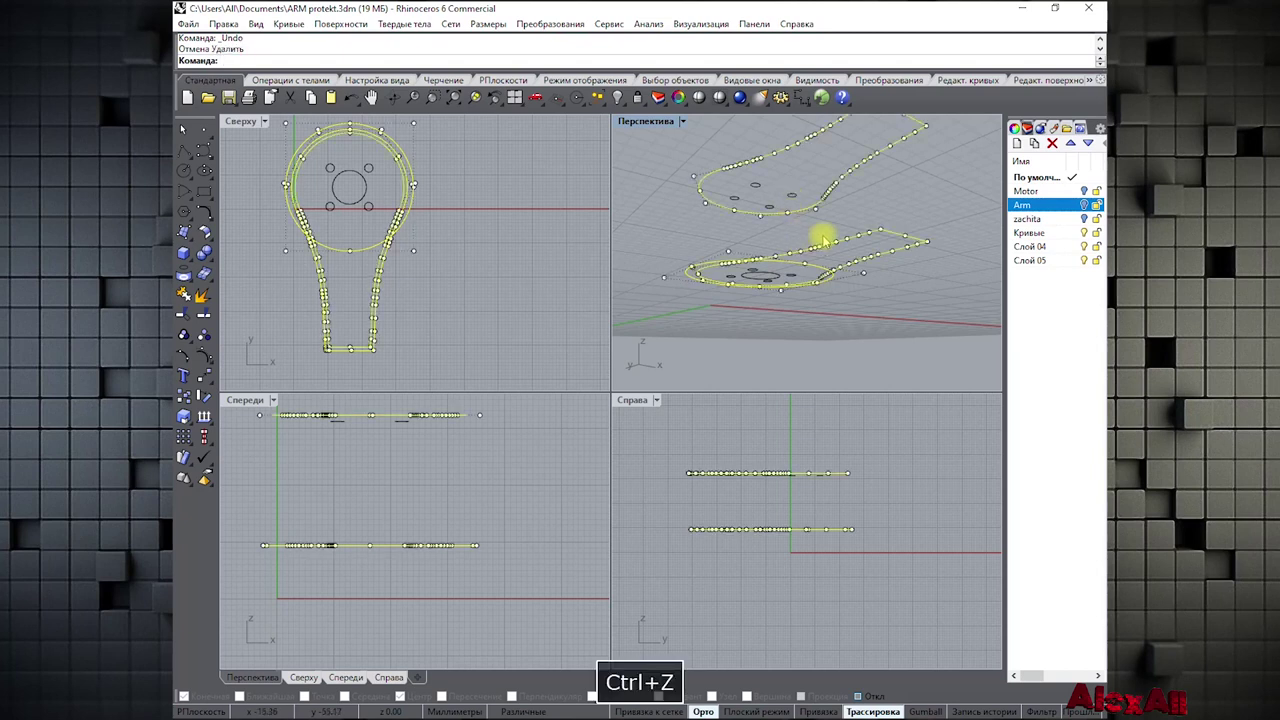
pyautogui.click(850, 212)
pyautogui.moveTo(794, 200); pyautogui.dragTo(749, 280, button='right')
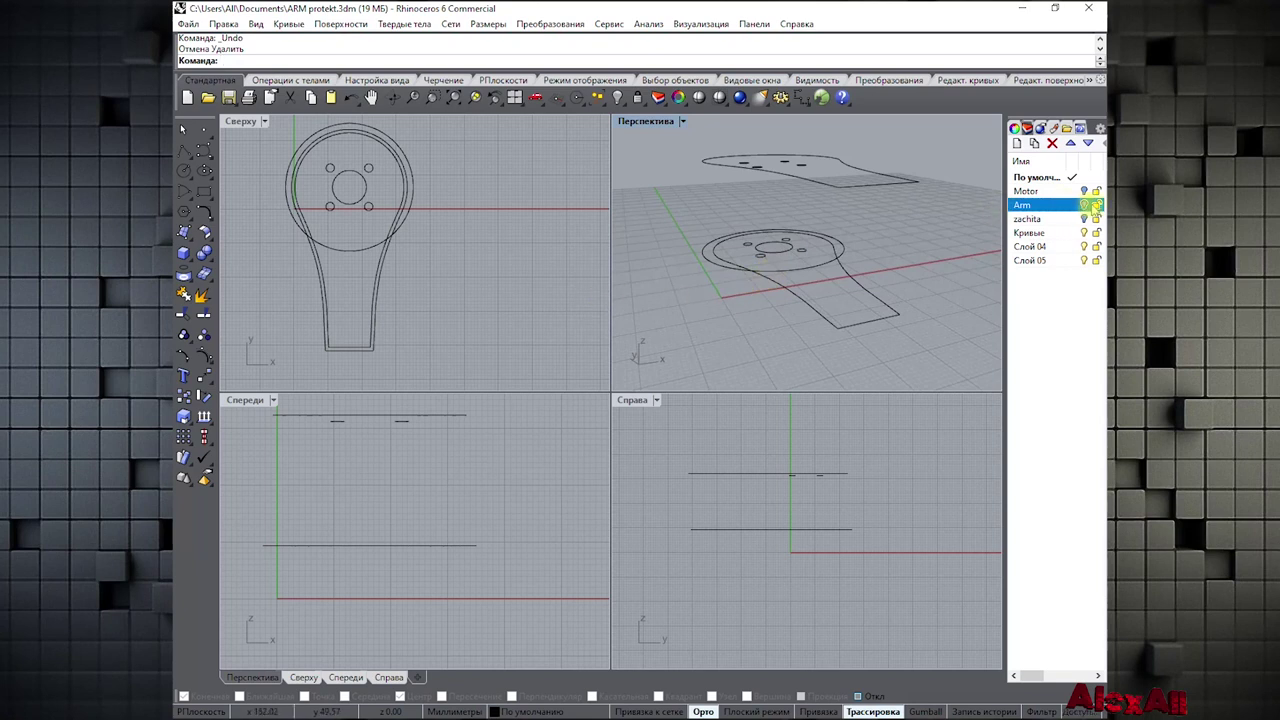
# Show the Arm layer for comparison and delete the raised offset arm outline
pyautogui.click(1084, 205)
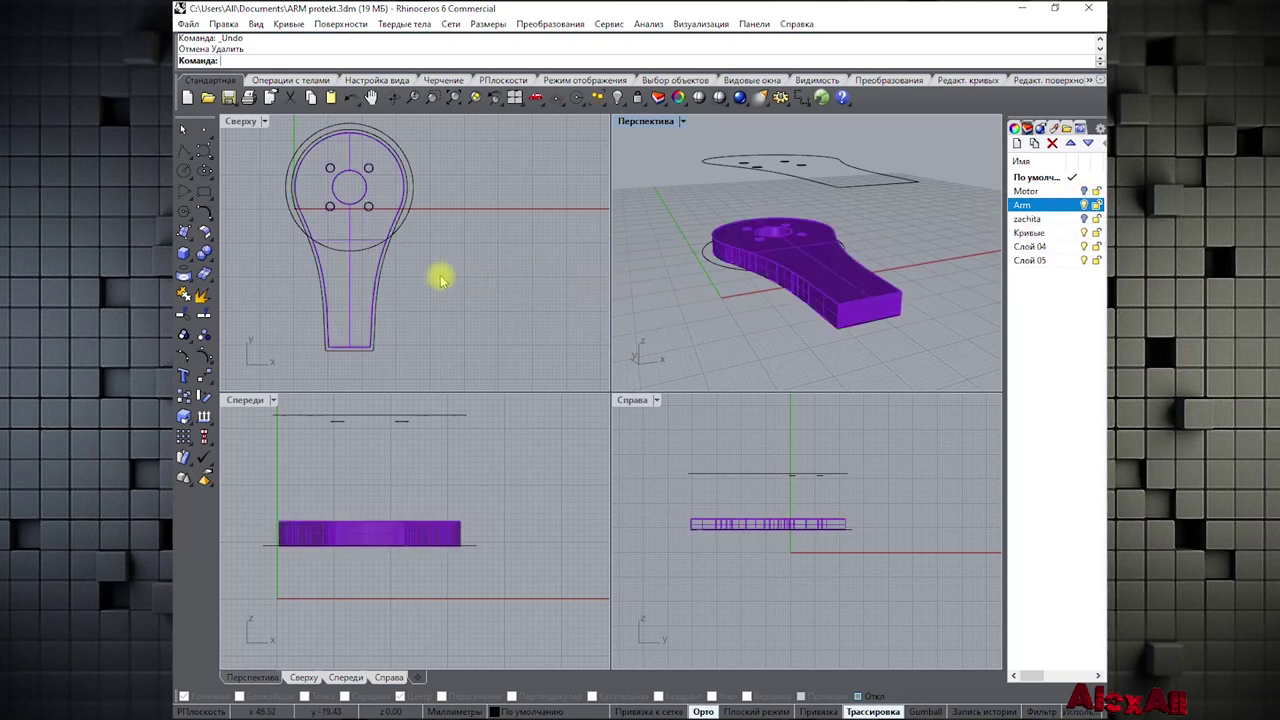
pyautogui.scroll(5, 300, 245)
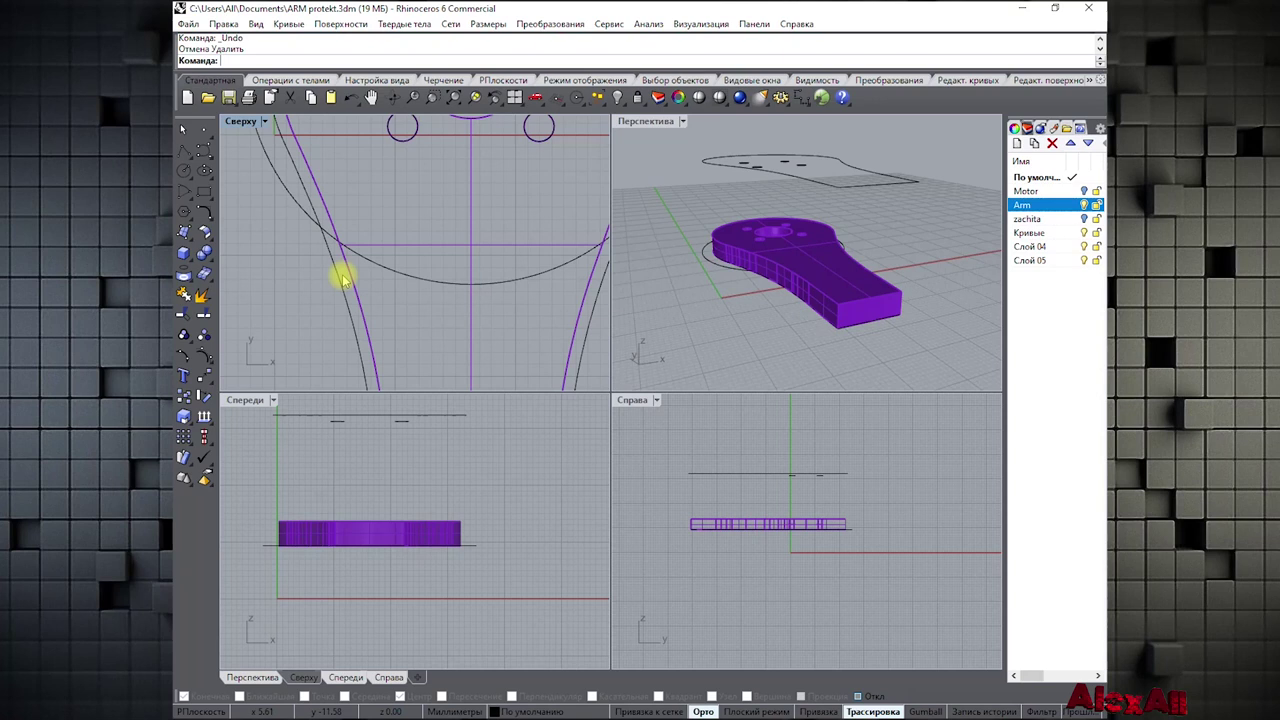
pyautogui.click(338, 283)
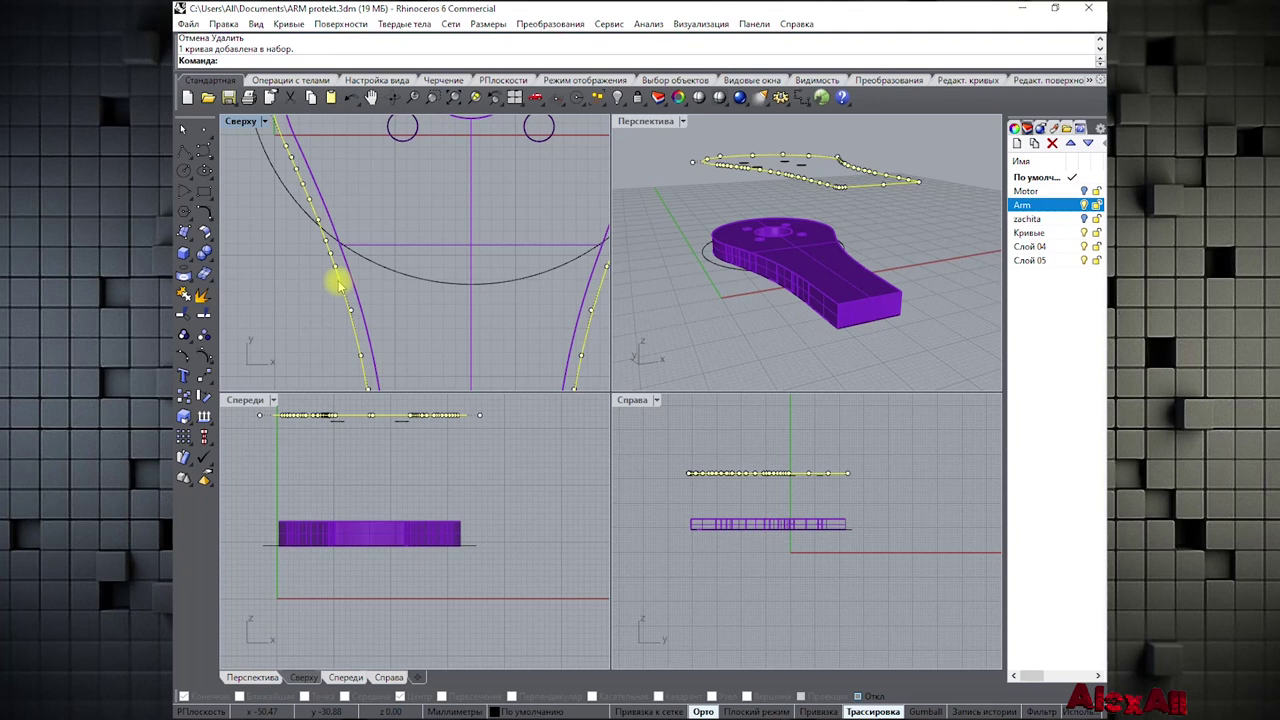
pyautogui.press('Delete')
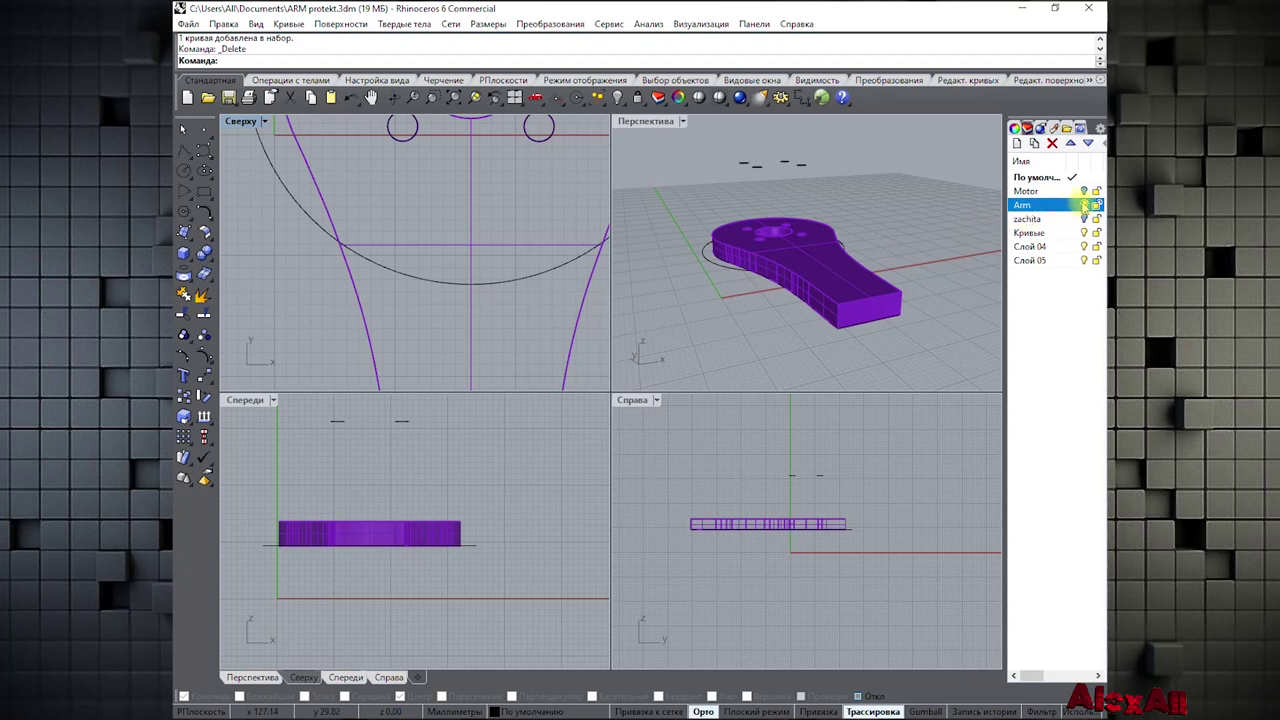
# Hide the Arm layer and trim away the part of the arm outline inside the large circle
pyautogui.click(1084, 204)
pyautogui.scroll(-5, 297, 210)
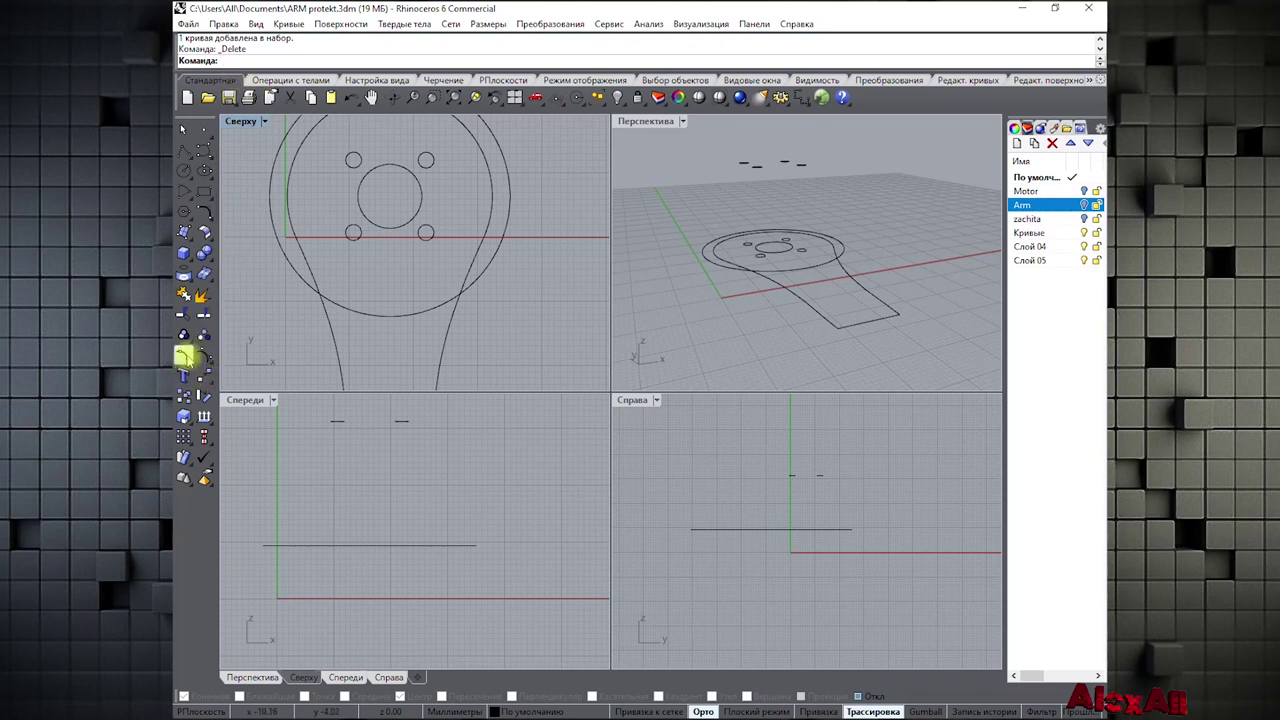
pyautogui.click(184, 314)
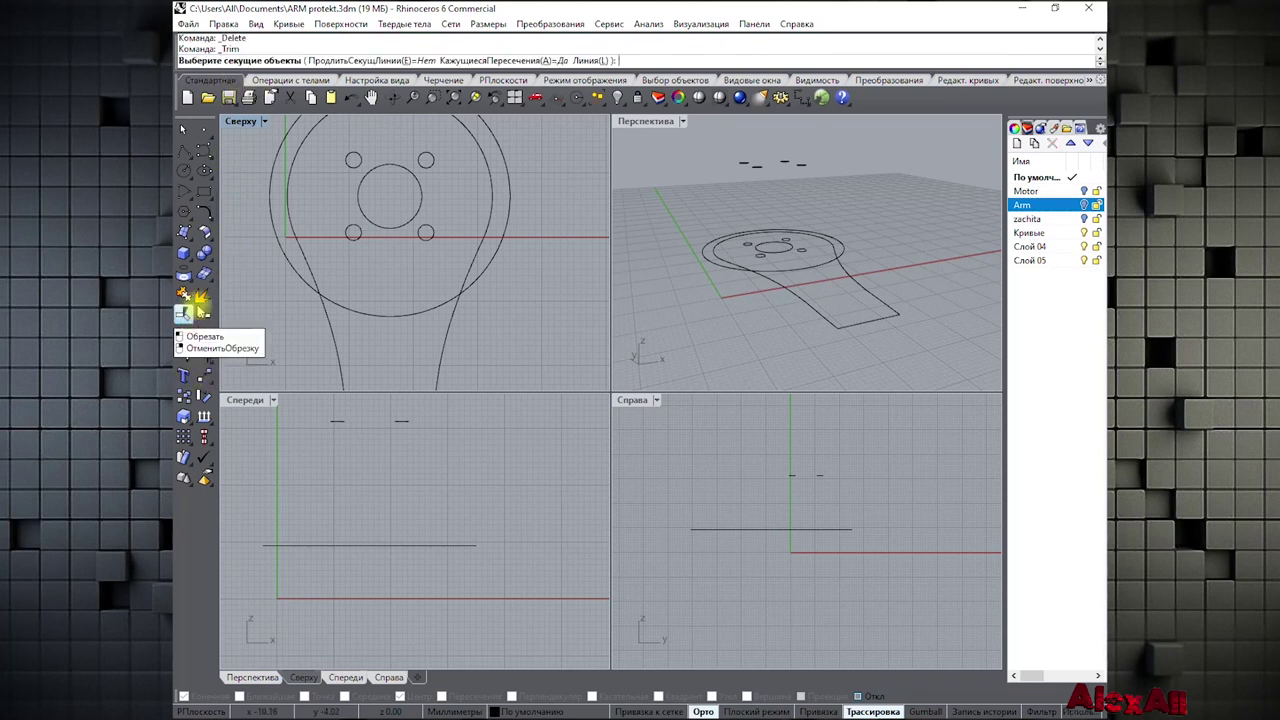
pyautogui.click(275, 168)
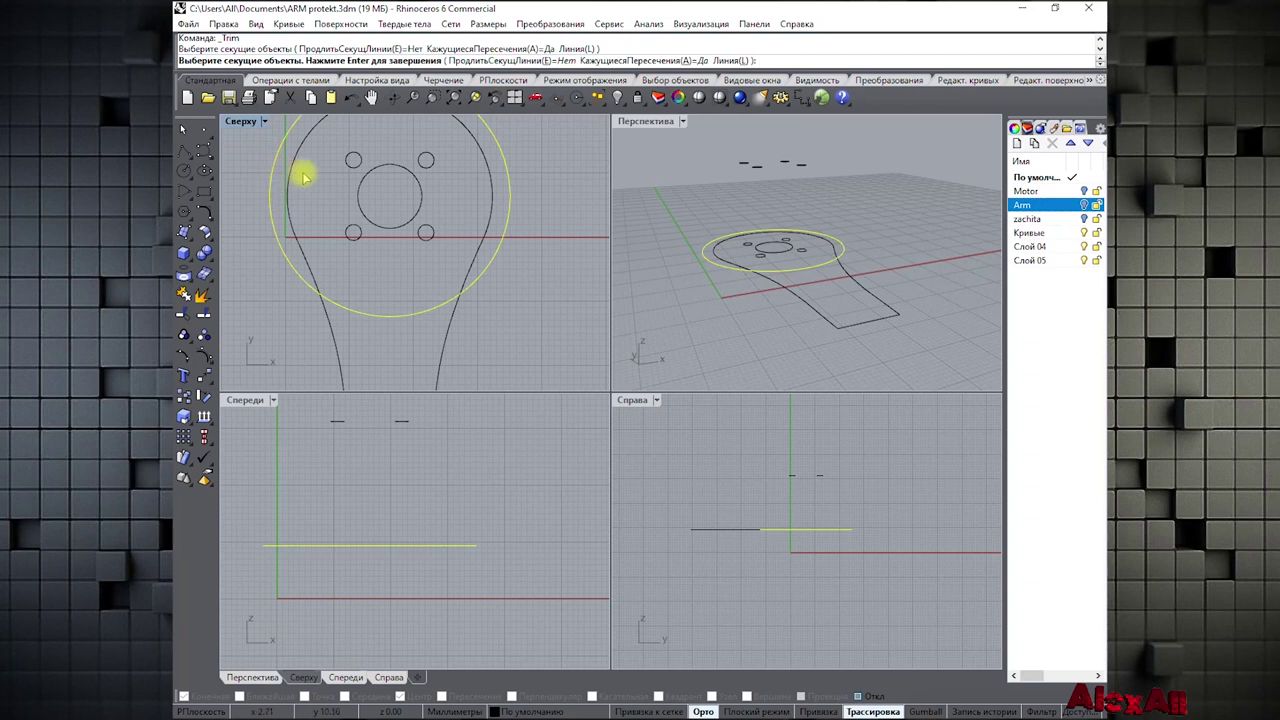
pyautogui.press('Return')
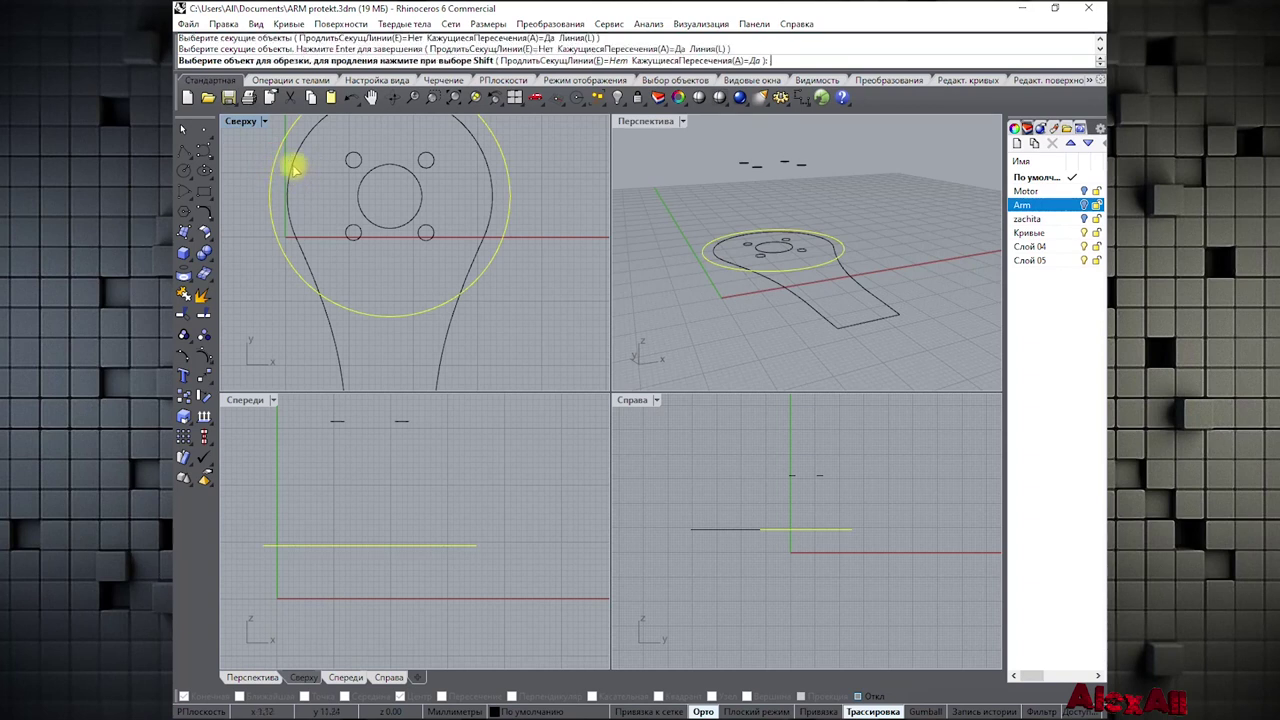
pyautogui.click(315, 243)
pyautogui.press('Return')
# Trim away the large circle's arc between the two arm sides, using the remaining arm outline as the cutter
pyautogui.press('Return')
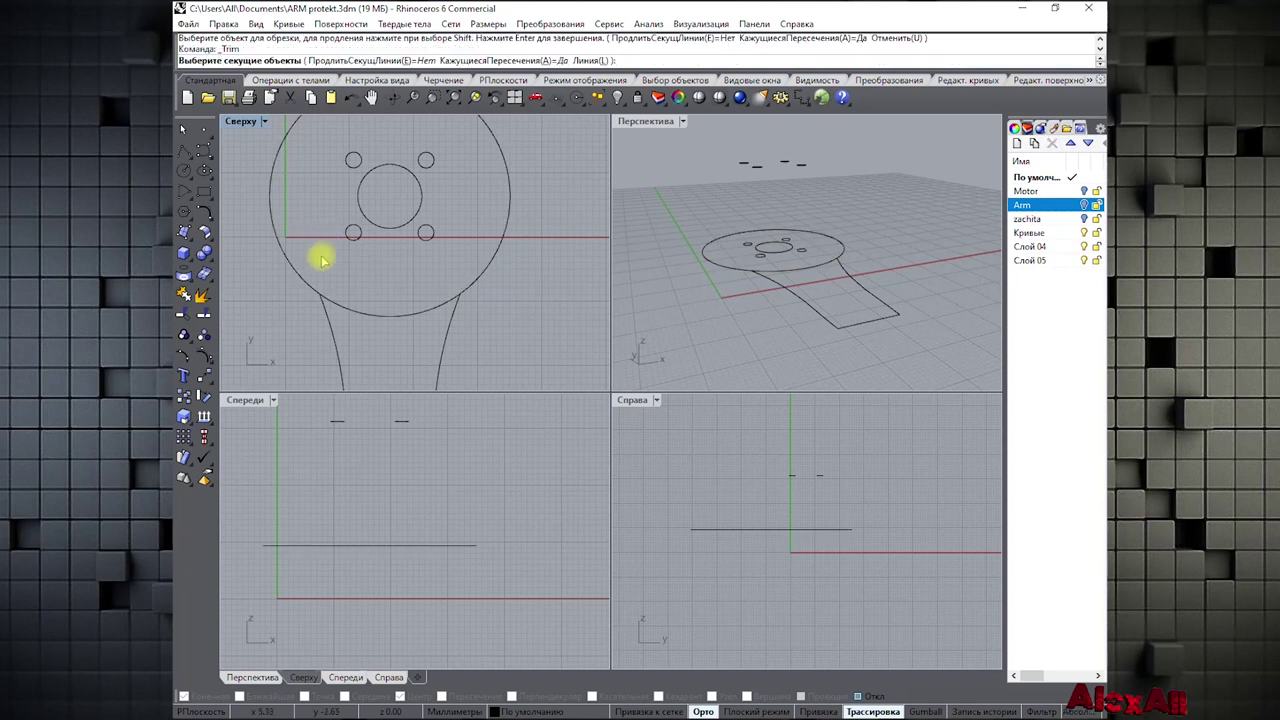
pyautogui.click(325, 322)
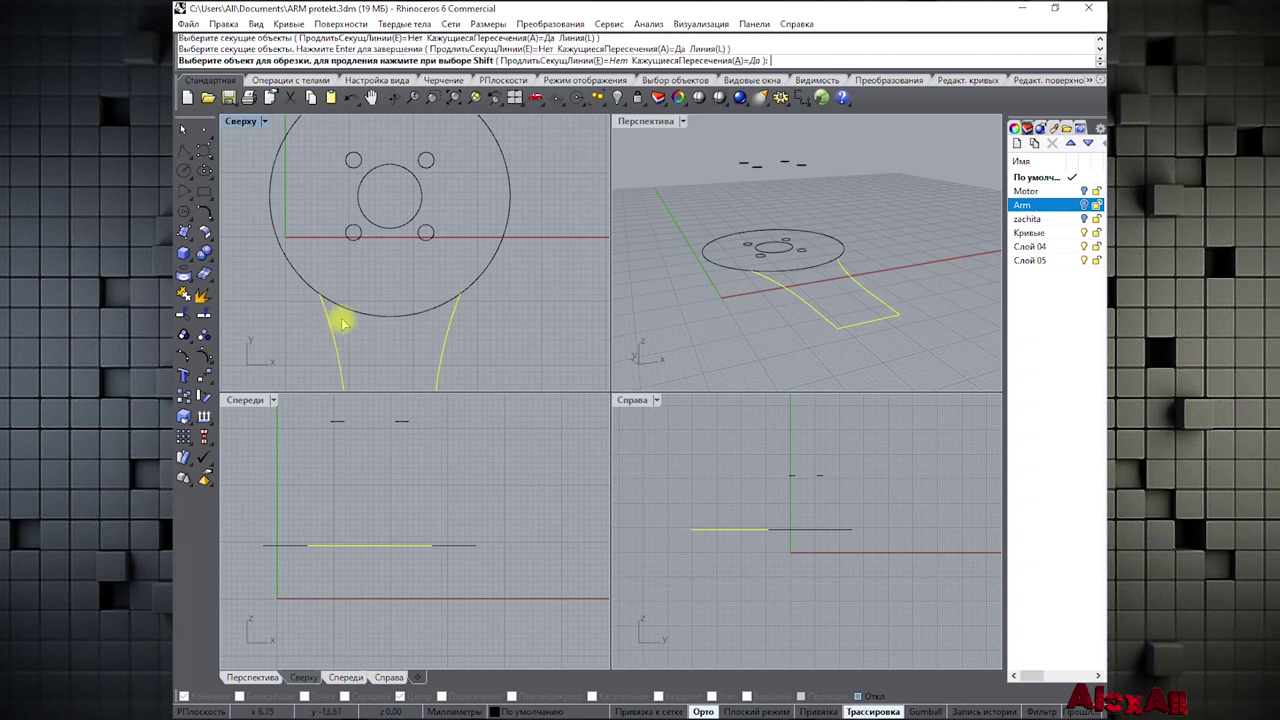
pyautogui.press('Return')
pyautogui.click(362, 313)
pyautogui.press('Return')
# Show the Arm layer for reference and draw a horizontal line about 27 mm long across the arm just below the circle junction
pyautogui.scroll(-5, 537, 283)
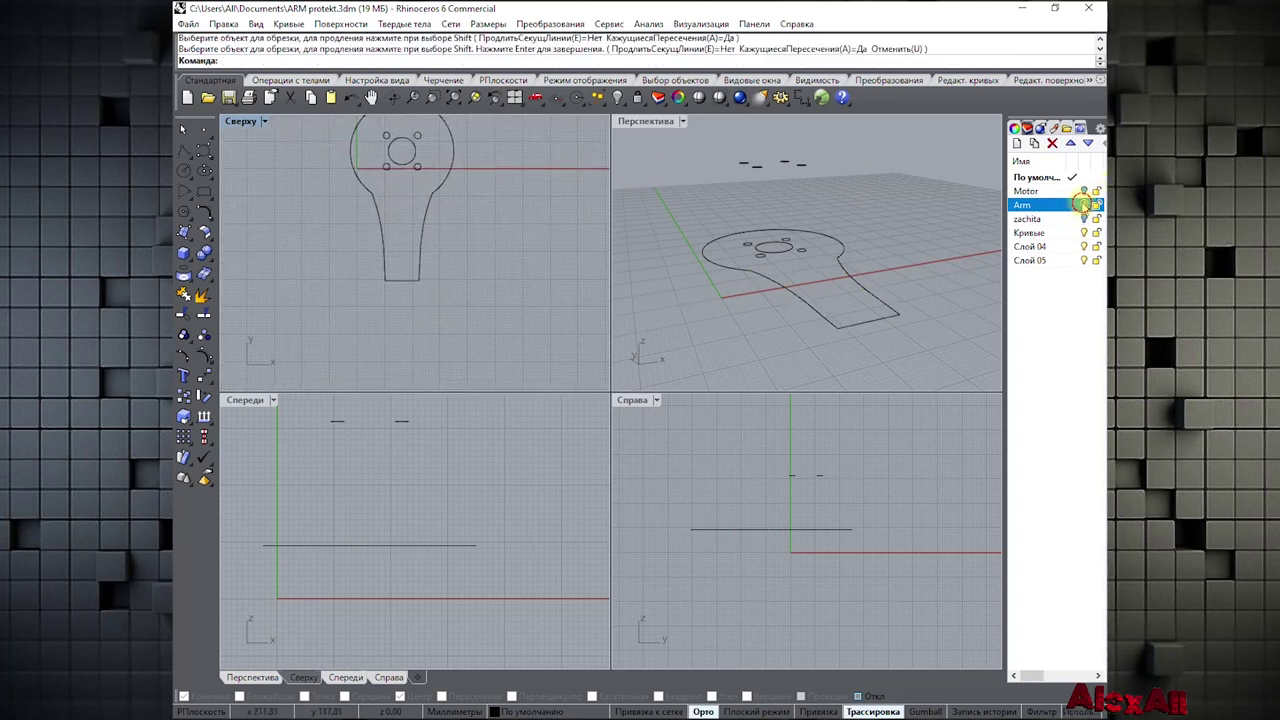
pyautogui.click(1083, 204)
pyautogui.scroll(3, 410, 192)
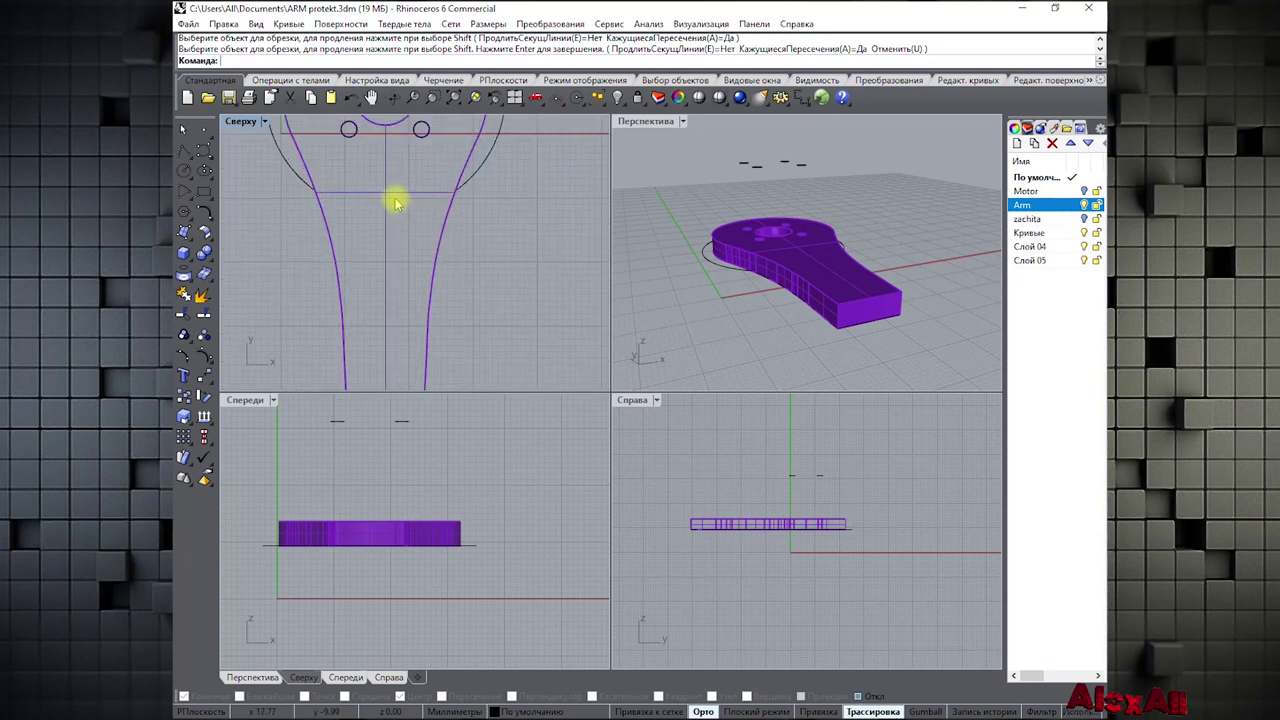
pyautogui.click(300, 180)
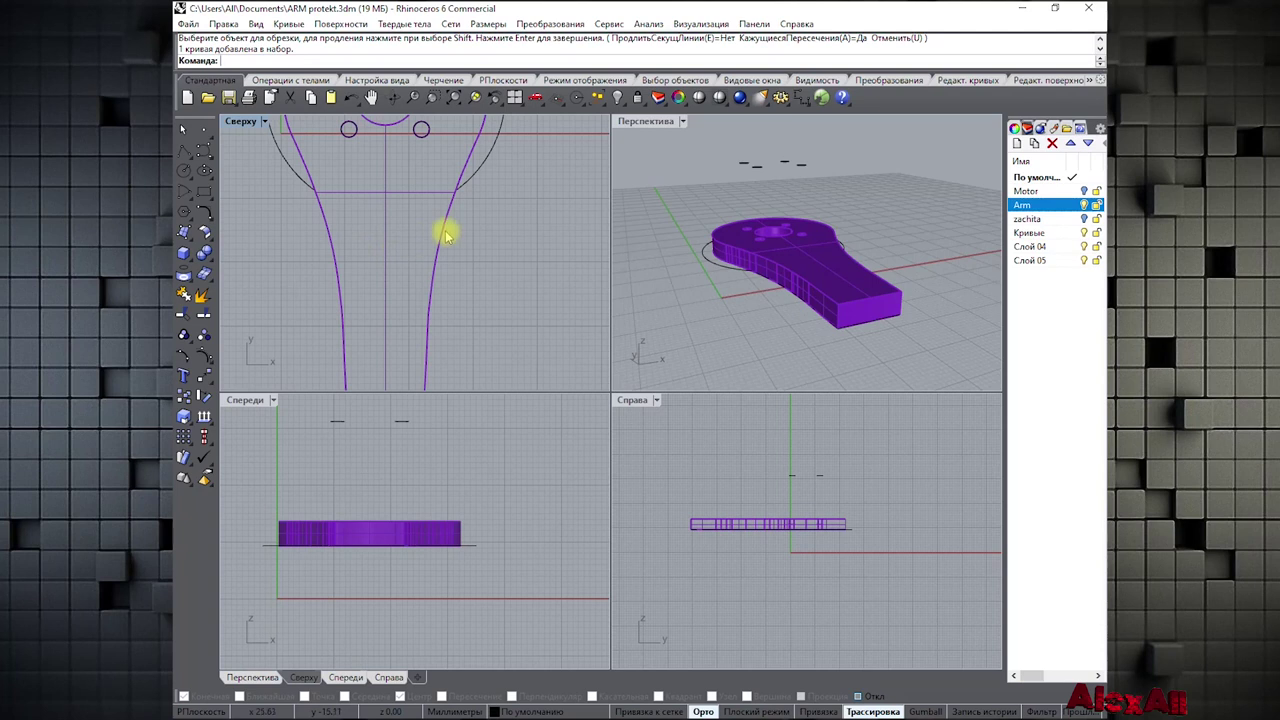
pyautogui.scroll(2, 325, 182)
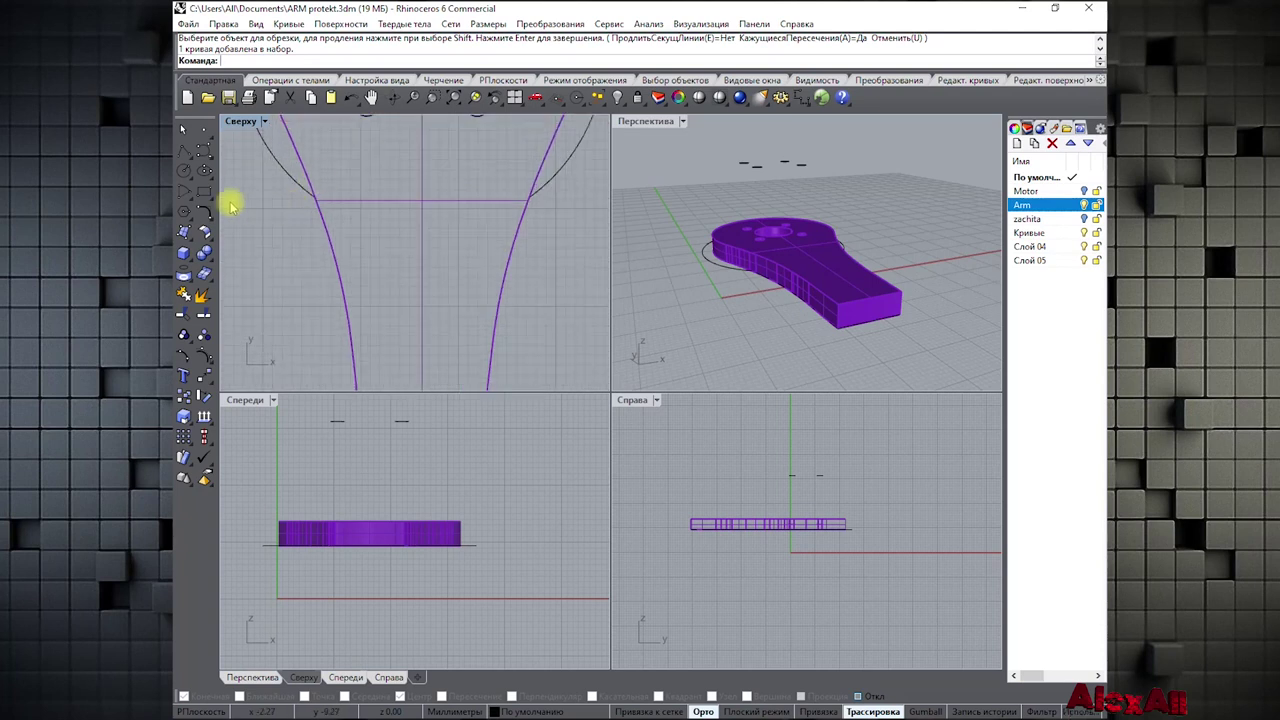
pyautogui.click(184, 150)
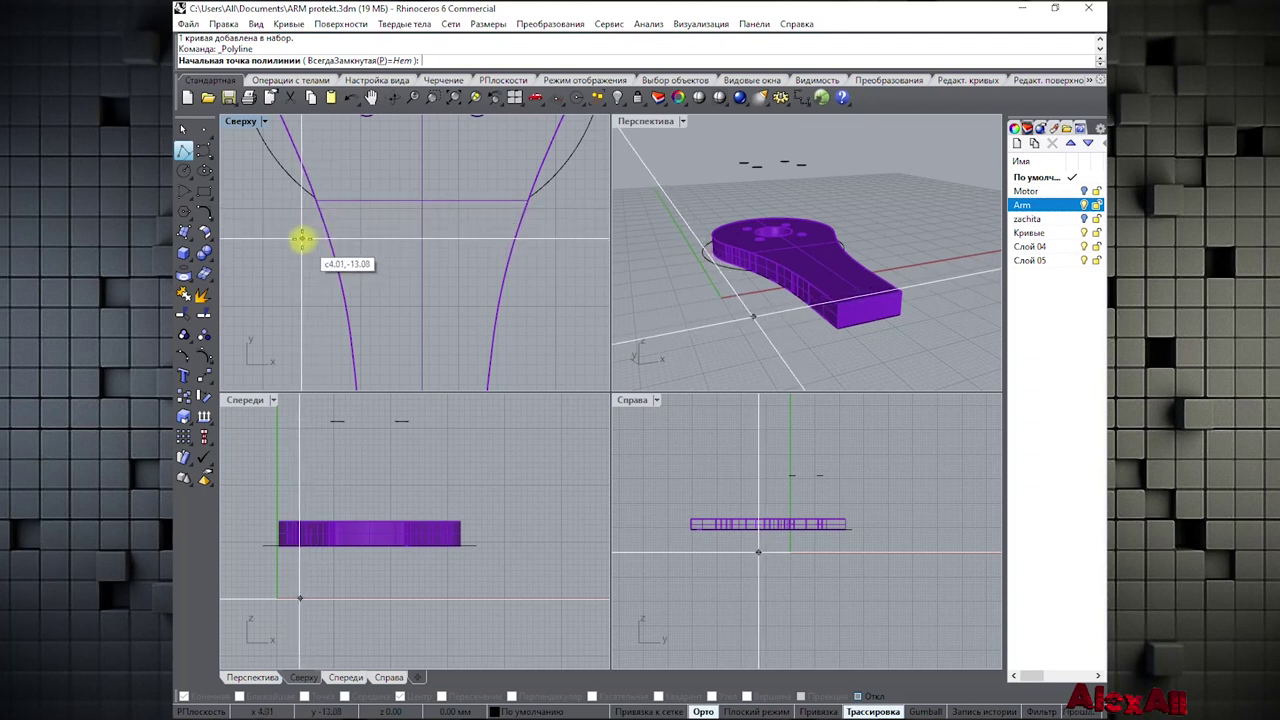
pyautogui.click(302, 238)
pyautogui.click(564, 238)
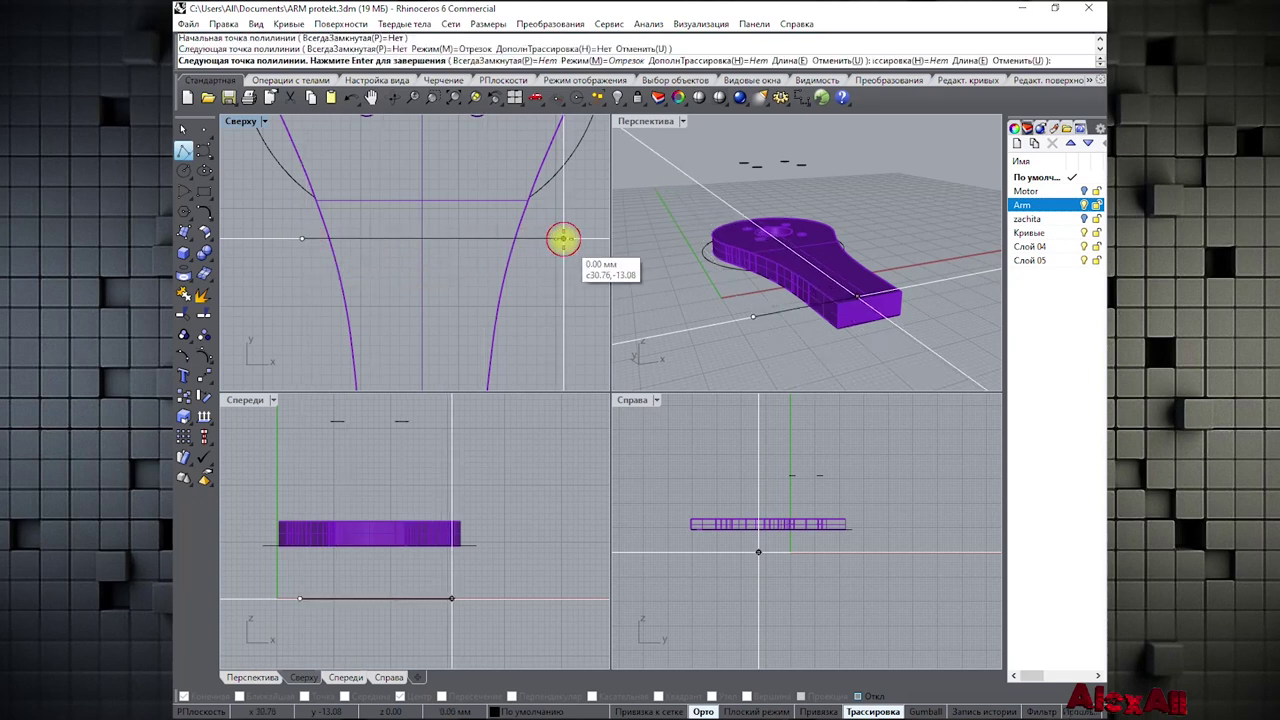
pyautogui.press('Return')
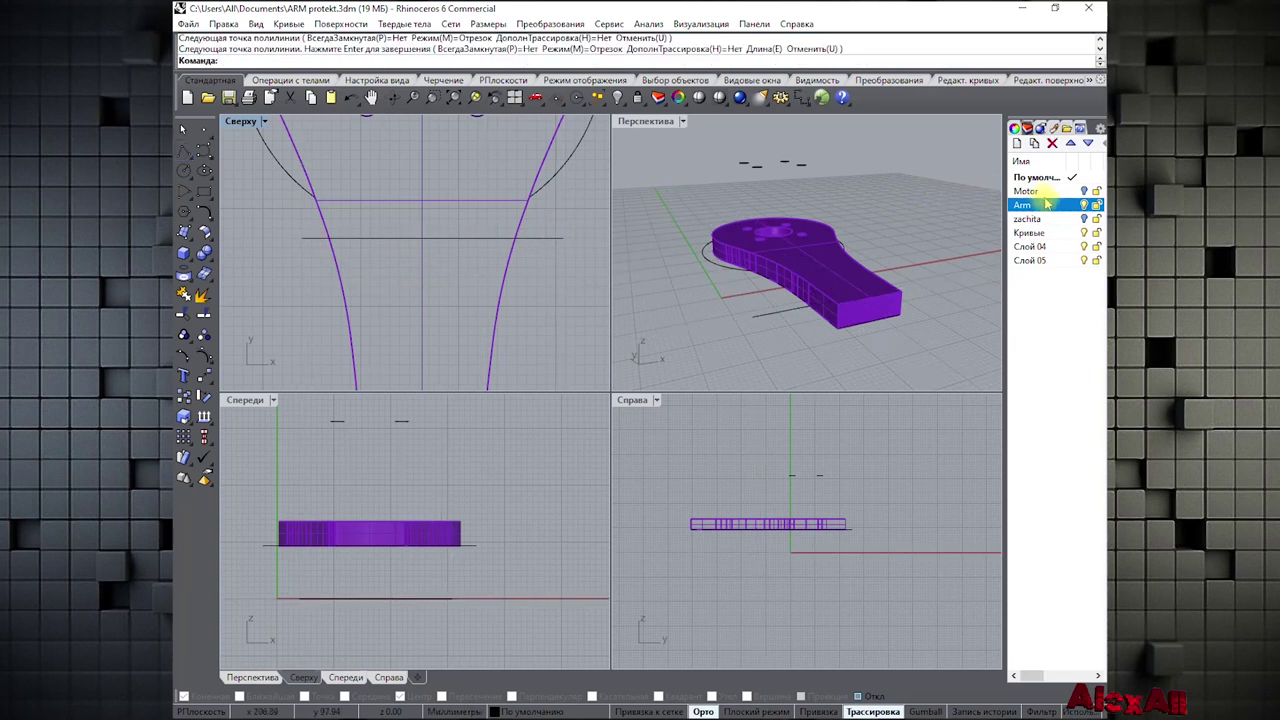
# Hide the Arm layer and trim away the arm outline below the horizontal line
pyautogui.click(1084, 205)
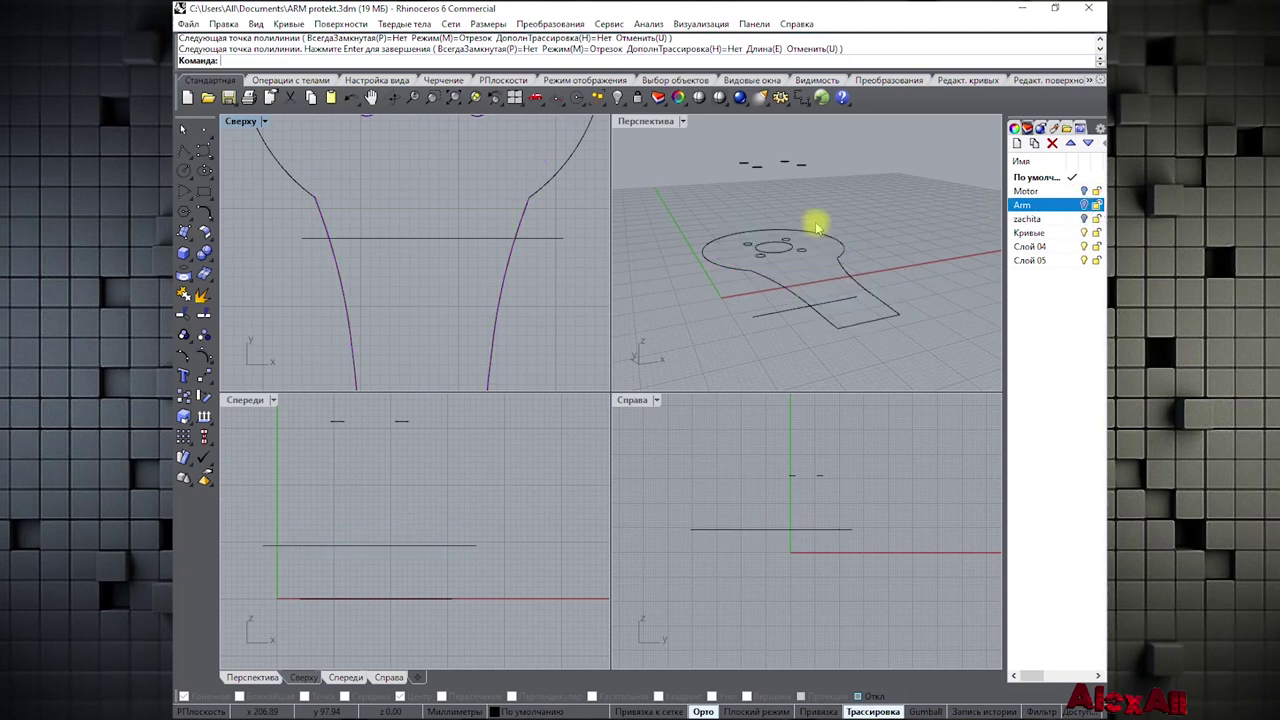
pyautogui.scroll(-3, 446, 223)
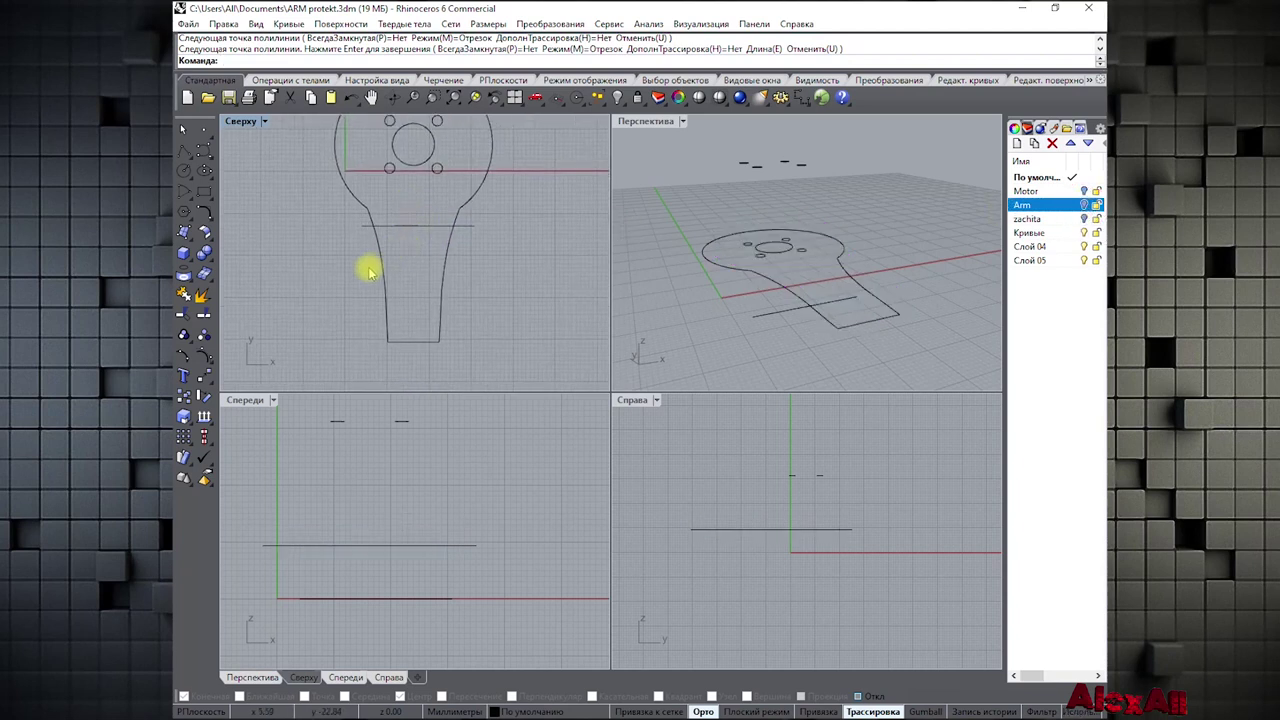
pyautogui.scroll(3, 417, 219)
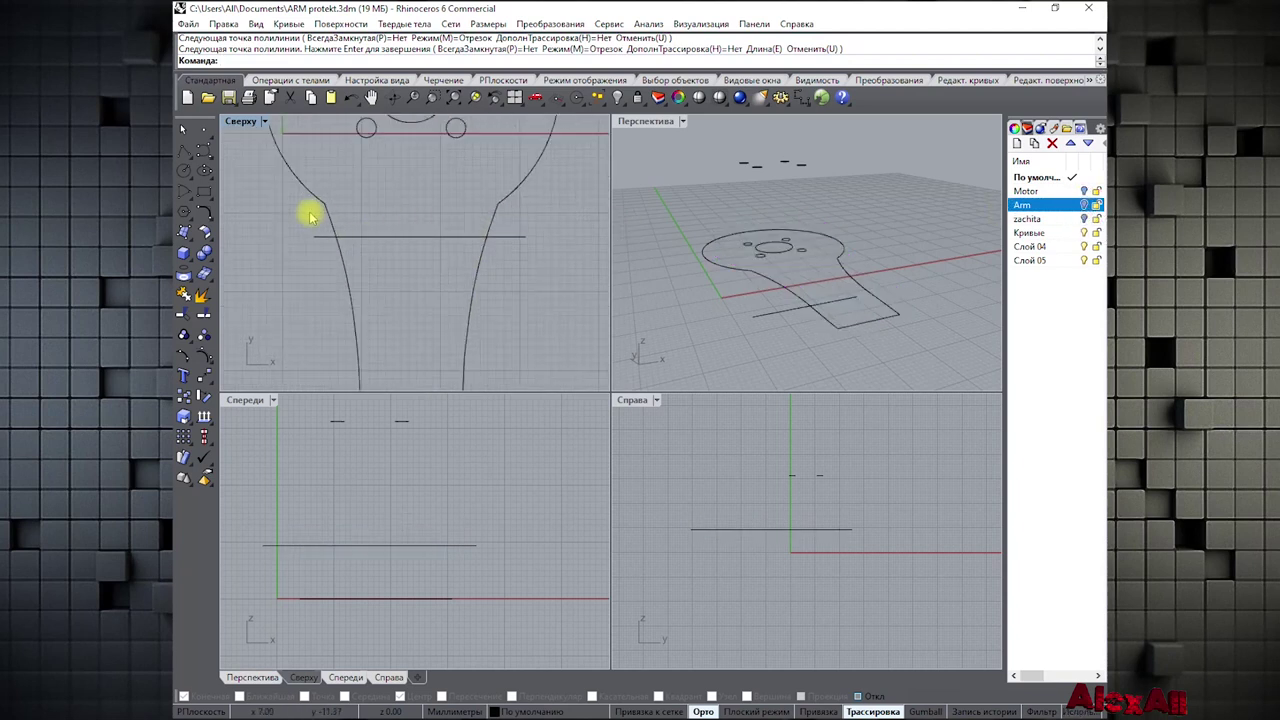
pyautogui.click(183, 313)
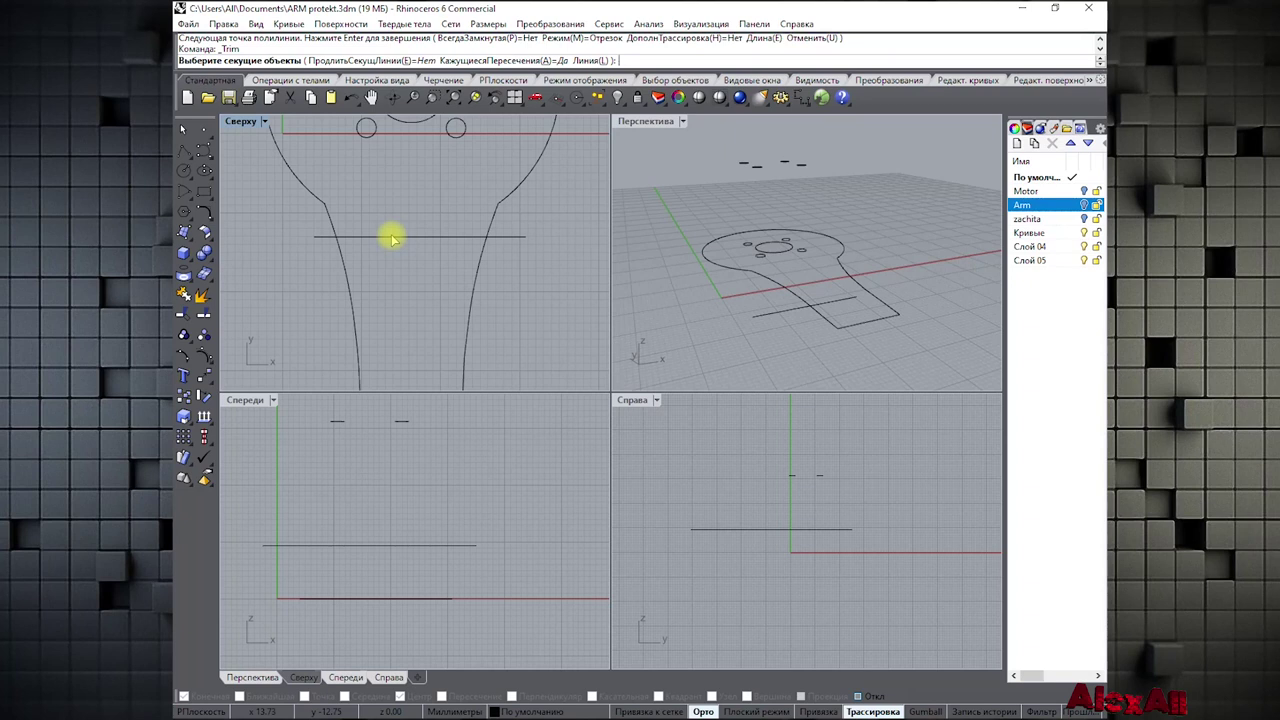
pyautogui.click(390, 238)
pyautogui.rightClick(388, 252)
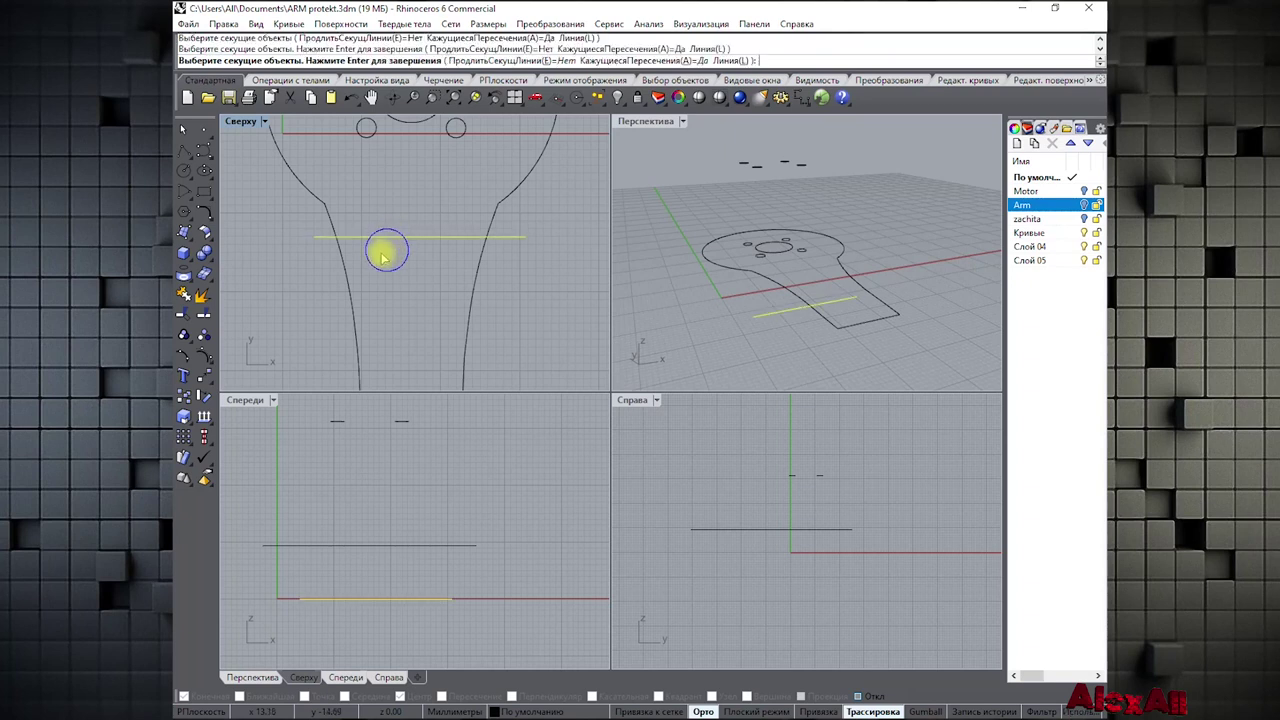
pyautogui.click(343, 271)
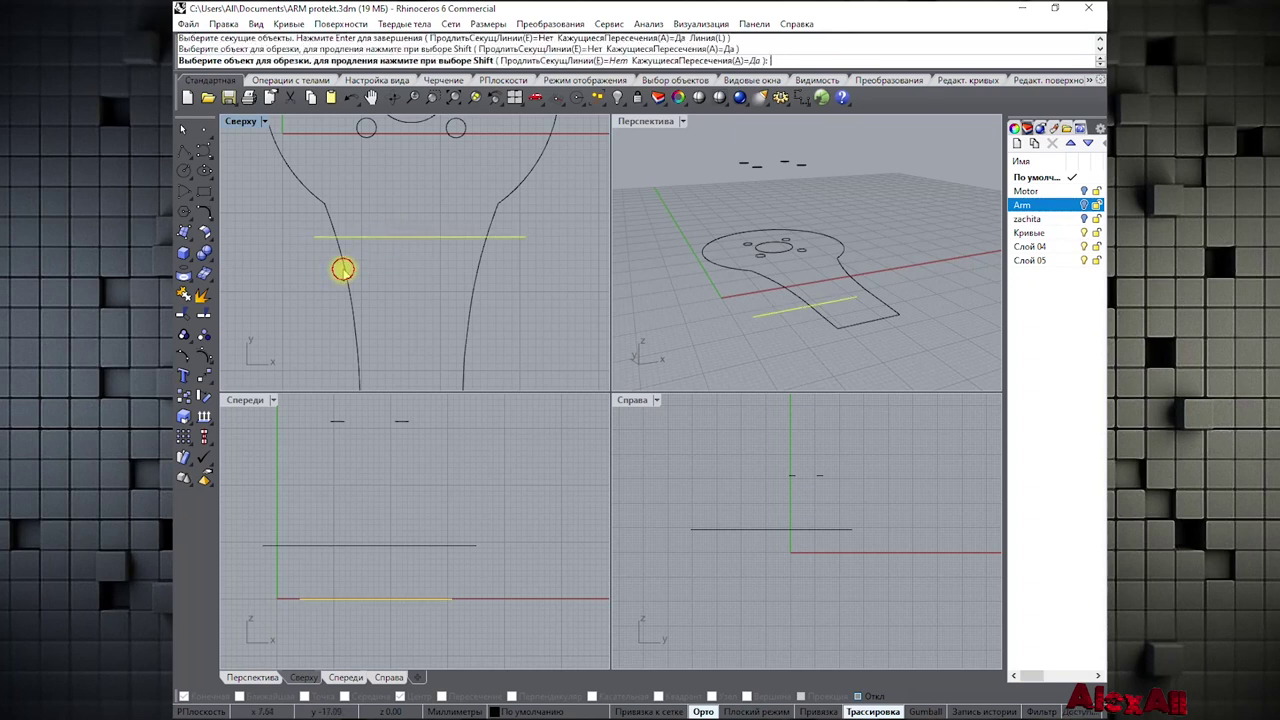
pyautogui.rightClick(362, 261)
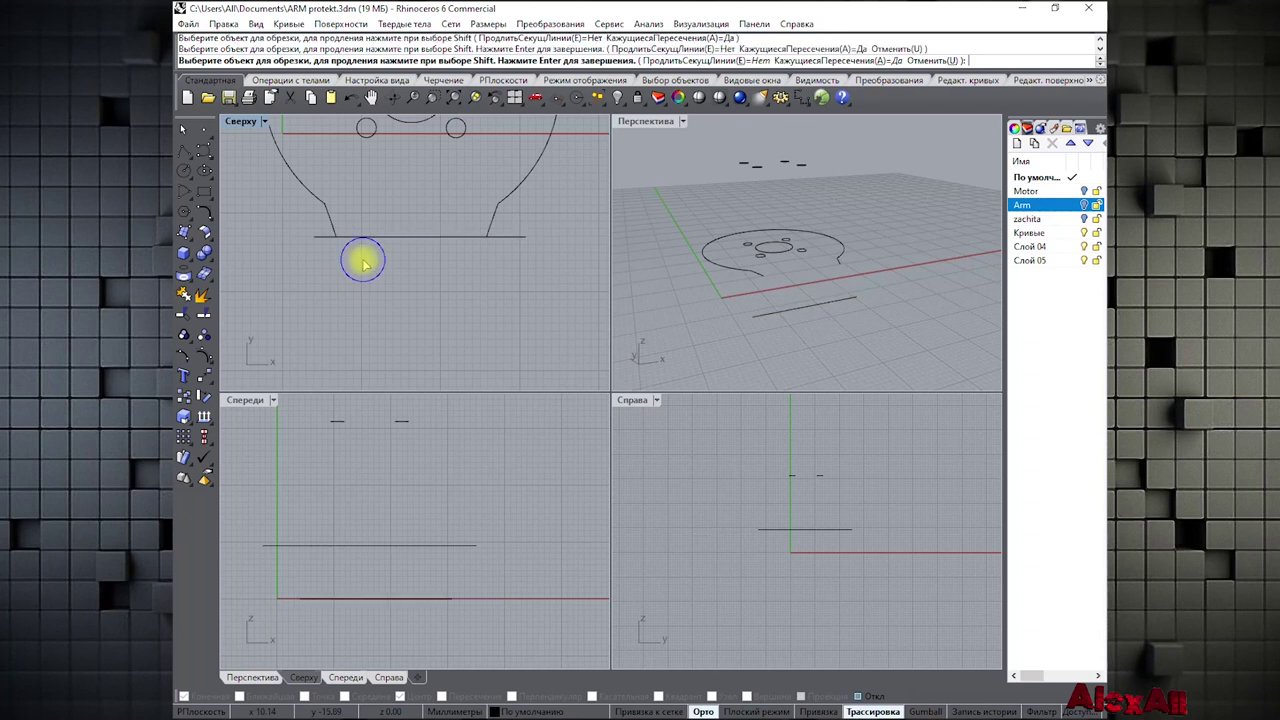
# Trim off both ends of the horizontal line that extend beyond the two short arm sides
pyautogui.rightClick(363, 210)
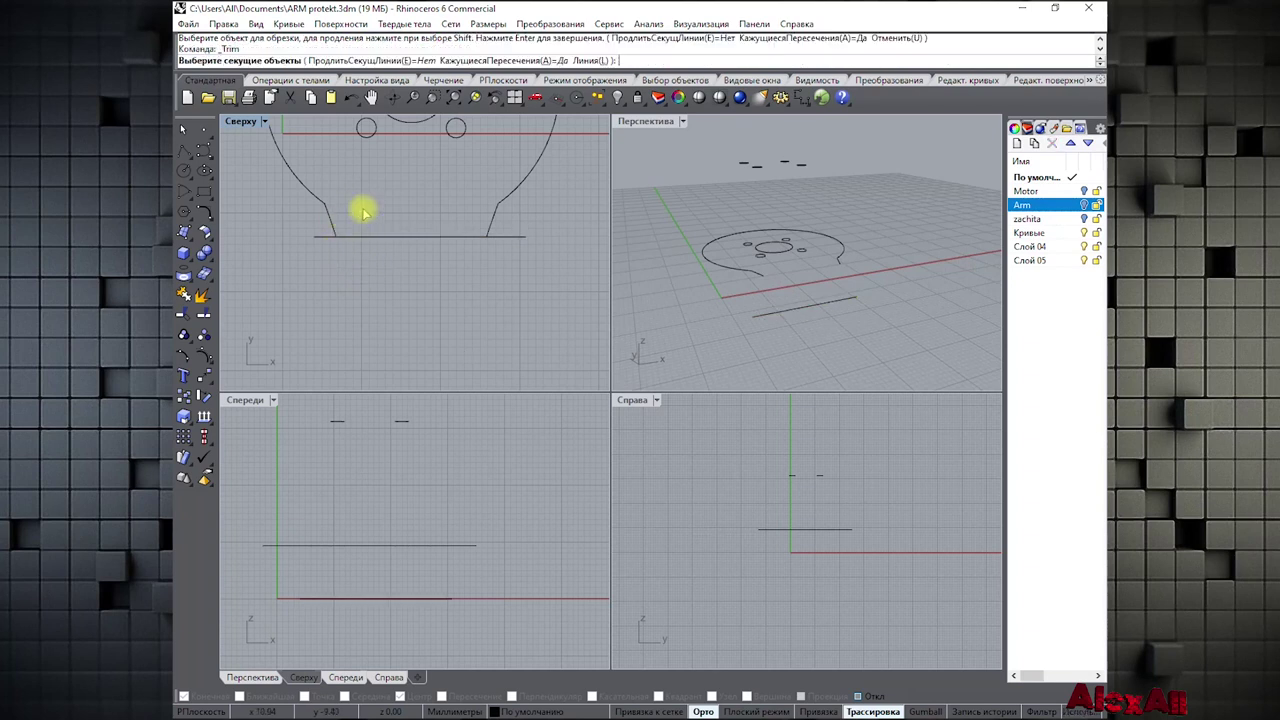
pyautogui.click(329, 225)
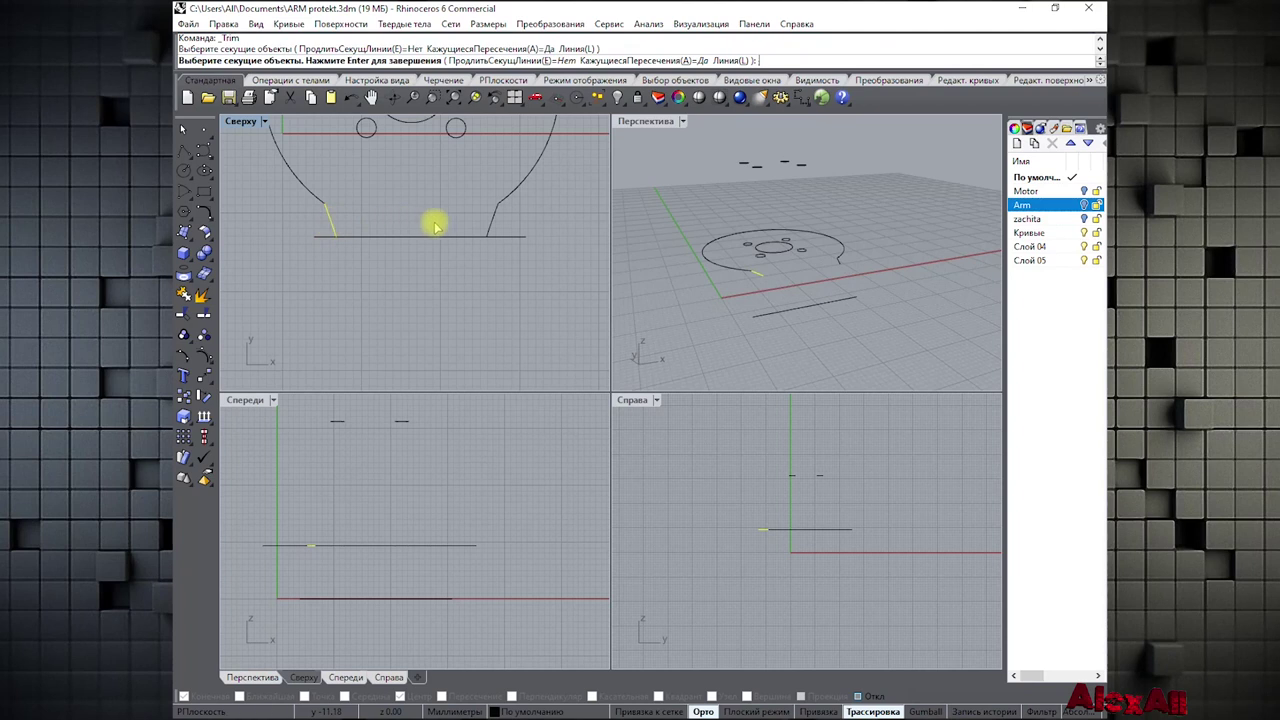
pyautogui.click(494, 226)
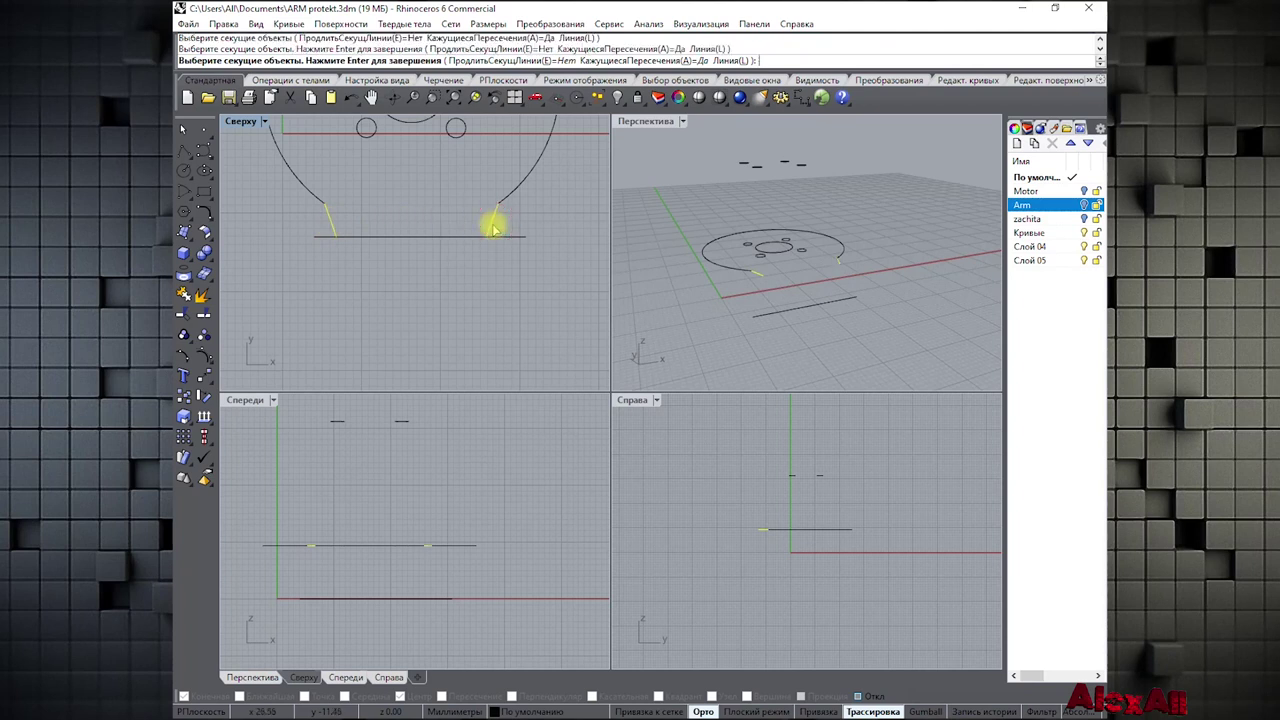
pyautogui.rightClick(510, 226)
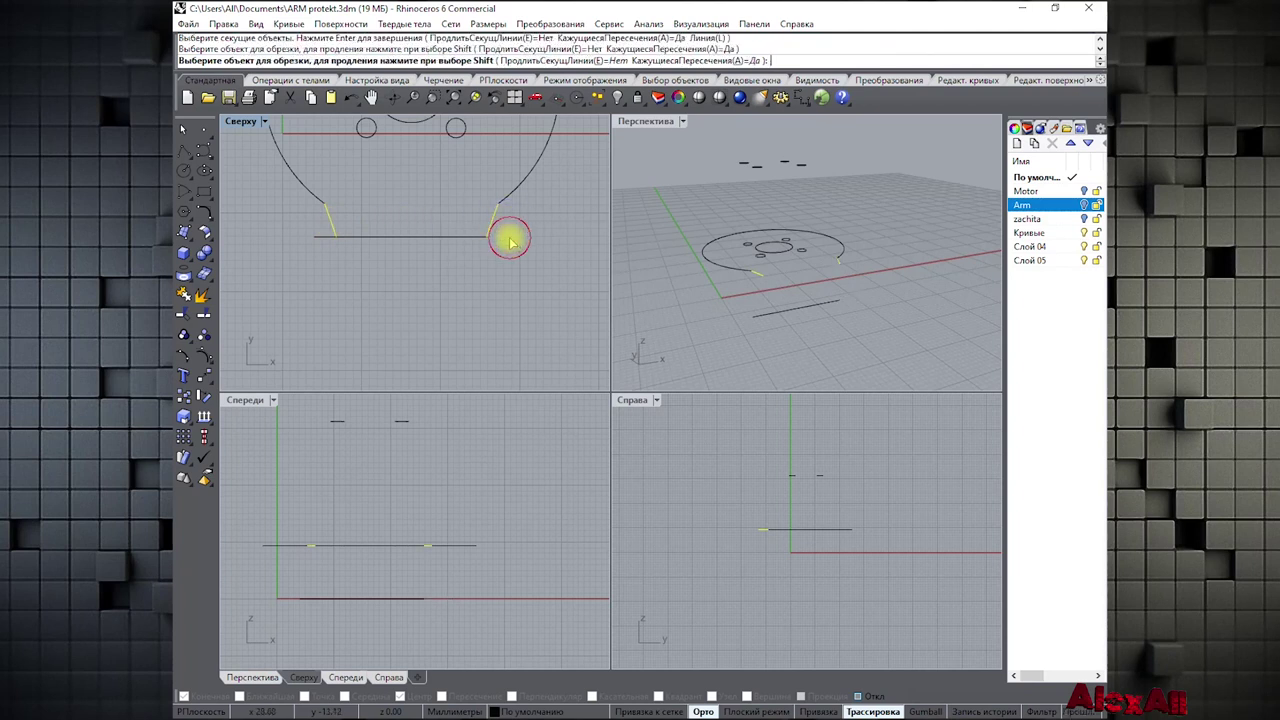
pyautogui.click(325, 238)
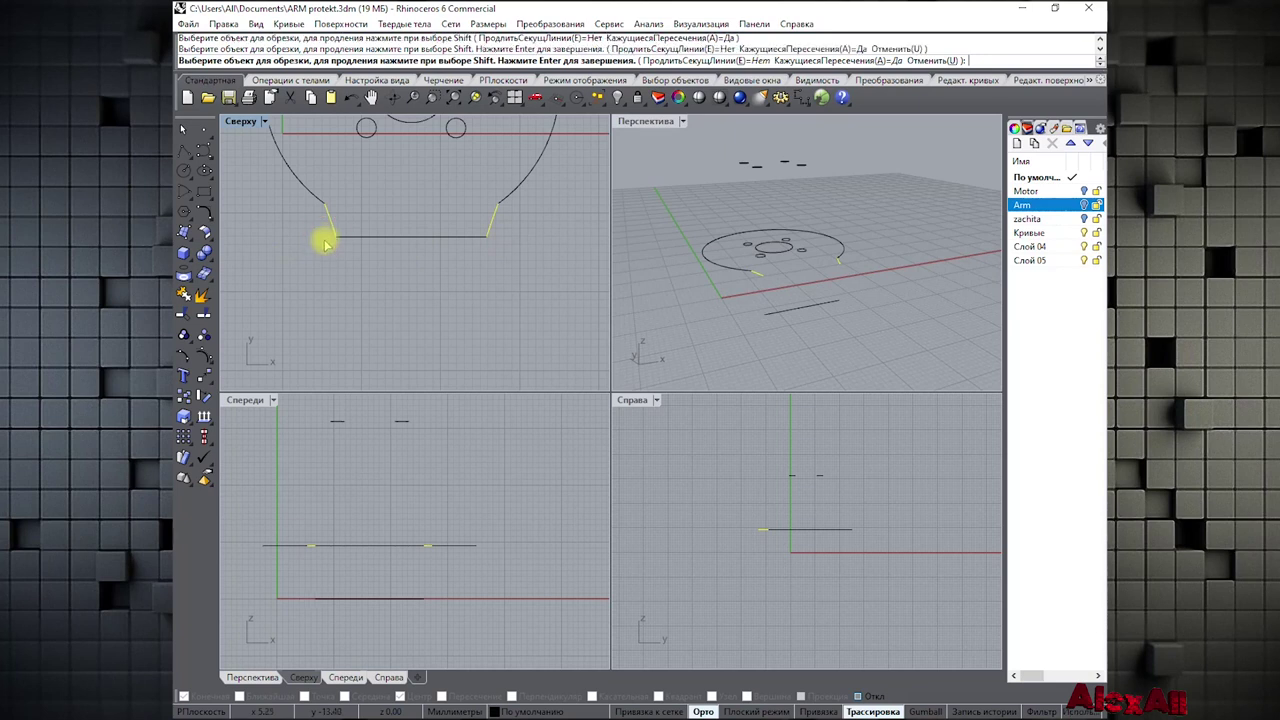
pyautogui.rightClick(325, 243)
# Try to join the large arc with the short arm sides and the horizontal line
pyautogui.moveTo(300, 212); pyautogui.dragTo(318, 297, button='right')
pyautogui.scroll(-3, 318, 297)
pyautogui.click(183, 290)
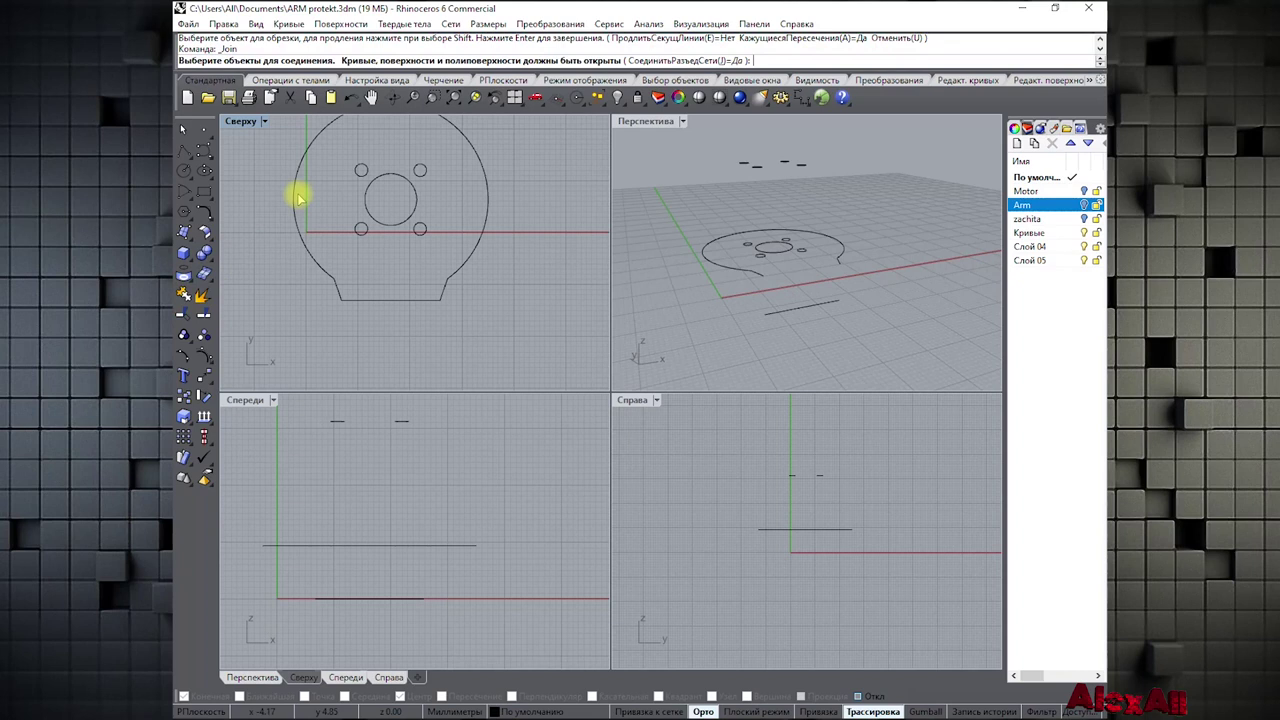
pyautogui.click(297, 197)
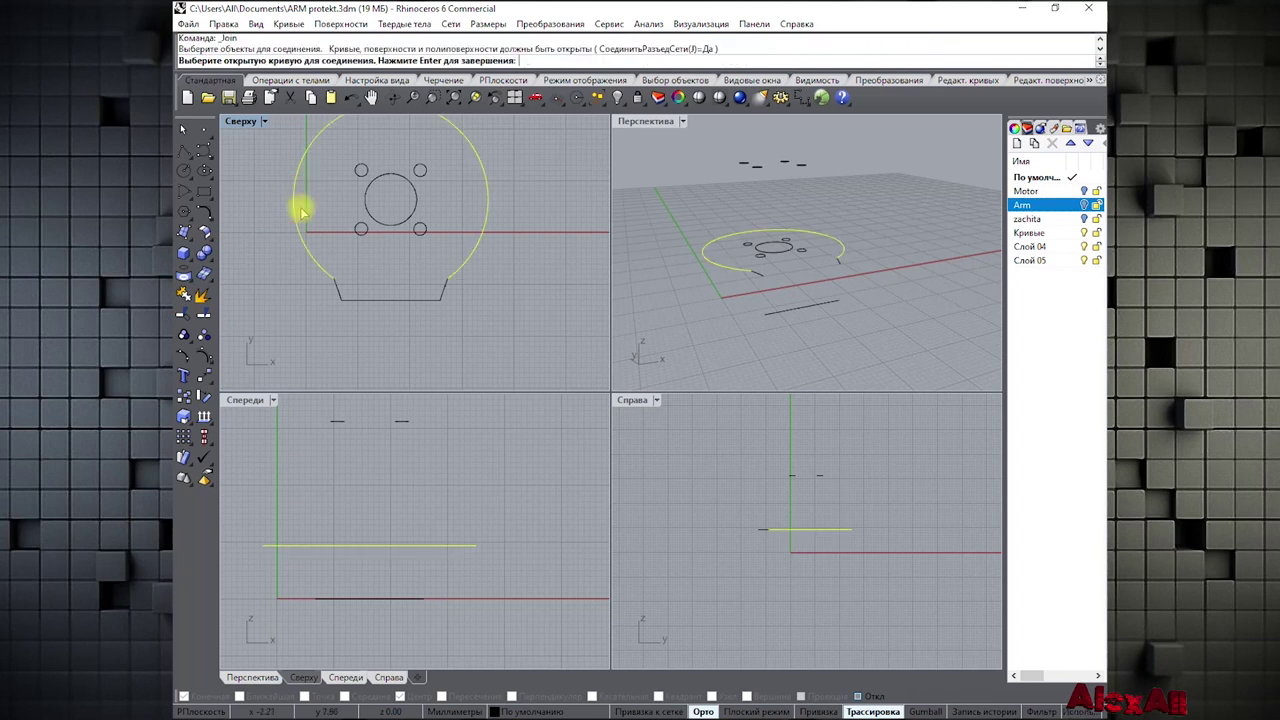
pyautogui.click(340, 290)
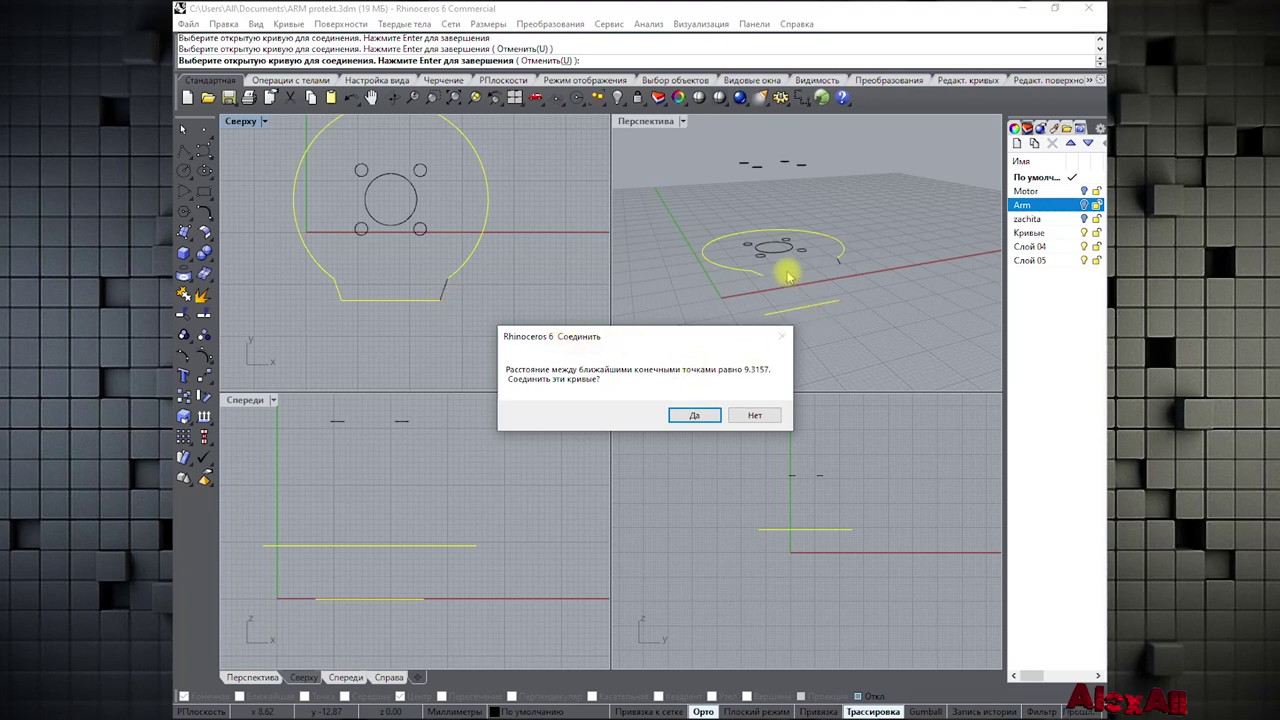
pyautogui.press('Escape')
# Align the arc, the short arm sides and the horizontal line to their lowest level in the front view
pyautogui.moveTo(733, 304)
pyautogui.mouseDown(button='right')
pyautogui.moveTo(749, 257)
pyautogui.moveTo(689, 294)
pyautogui.moveTo(749, 300)
pyautogui.mouseUp(button='right')
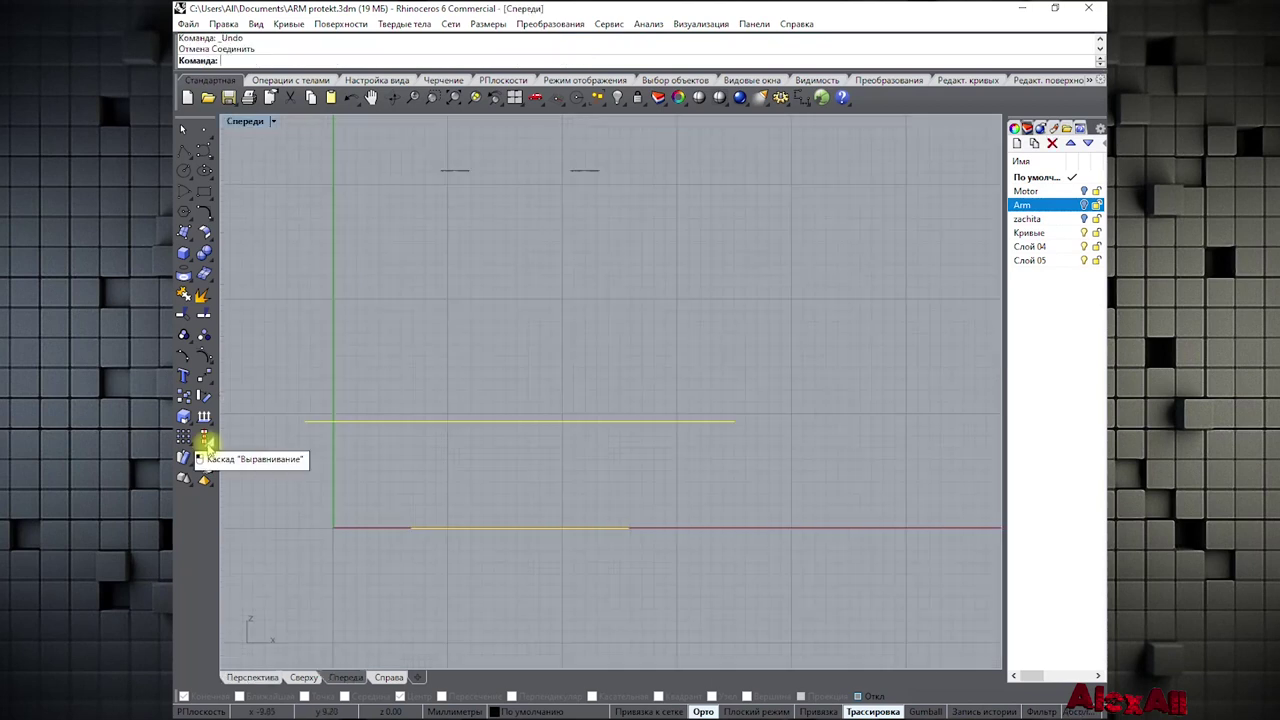
pyautogui.click(207, 441)
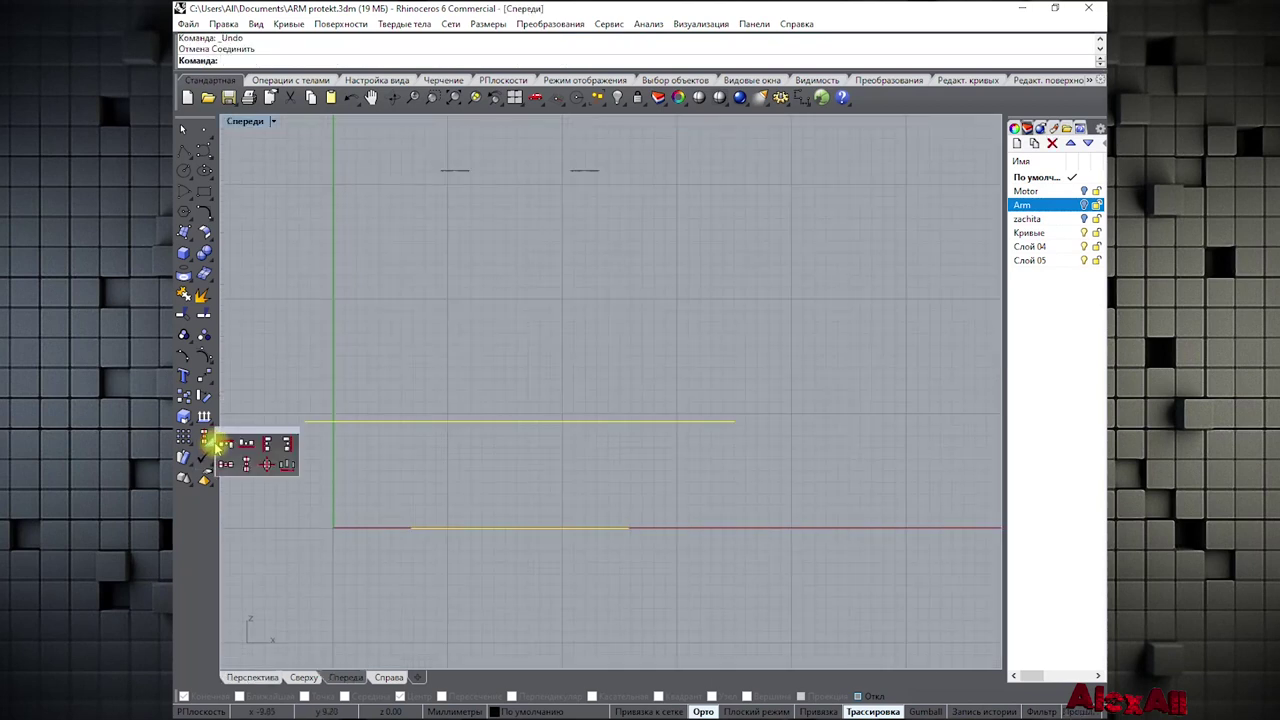
pyautogui.click(240, 443)
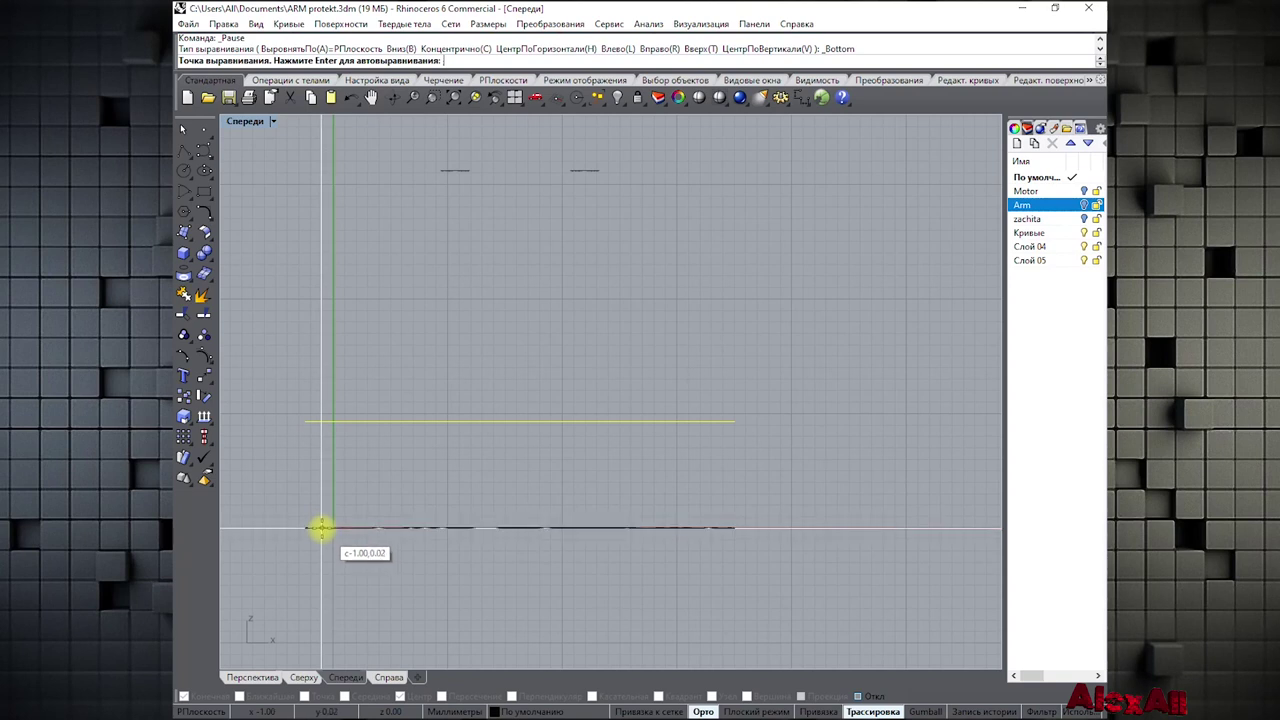
pyautogui.click(321, 530)
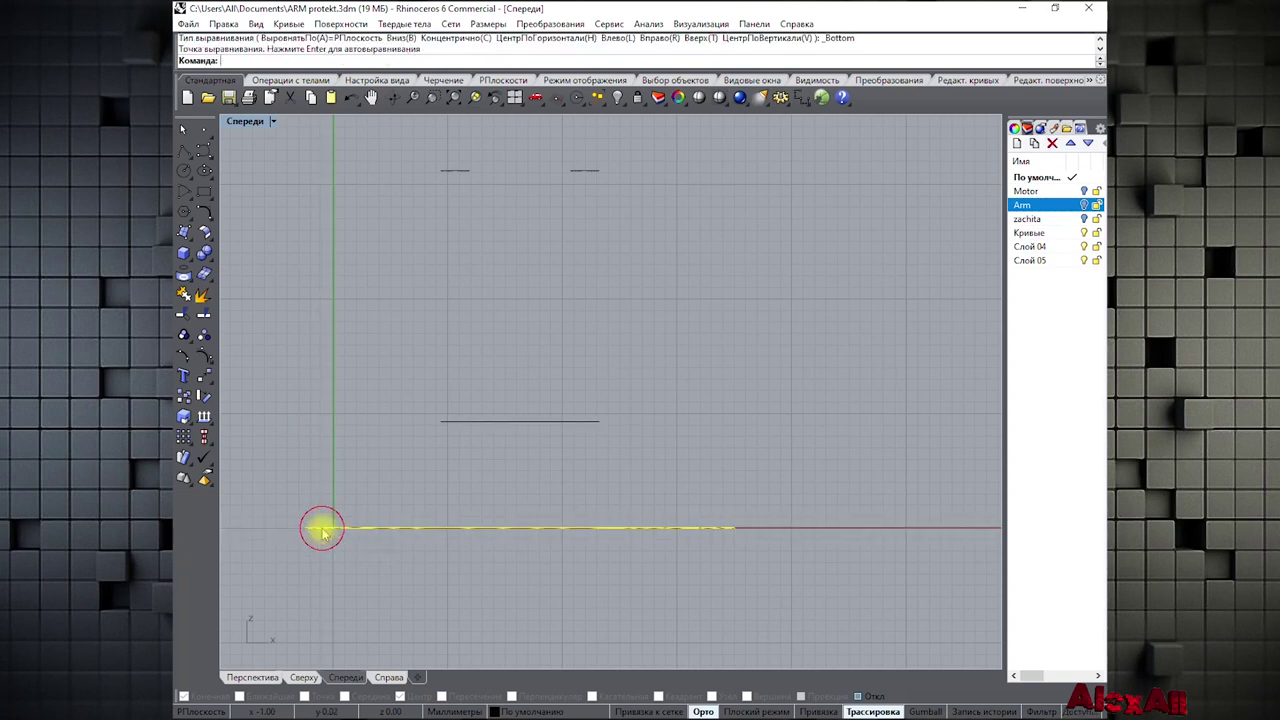
pyautogui.doubleClick(245, 121)
# Join the four aligned curves into one closed base outline and show its control points in the top view
pyautogui.moveTo(694, 266); pyautogui.dragTo(803, 315, button='right')
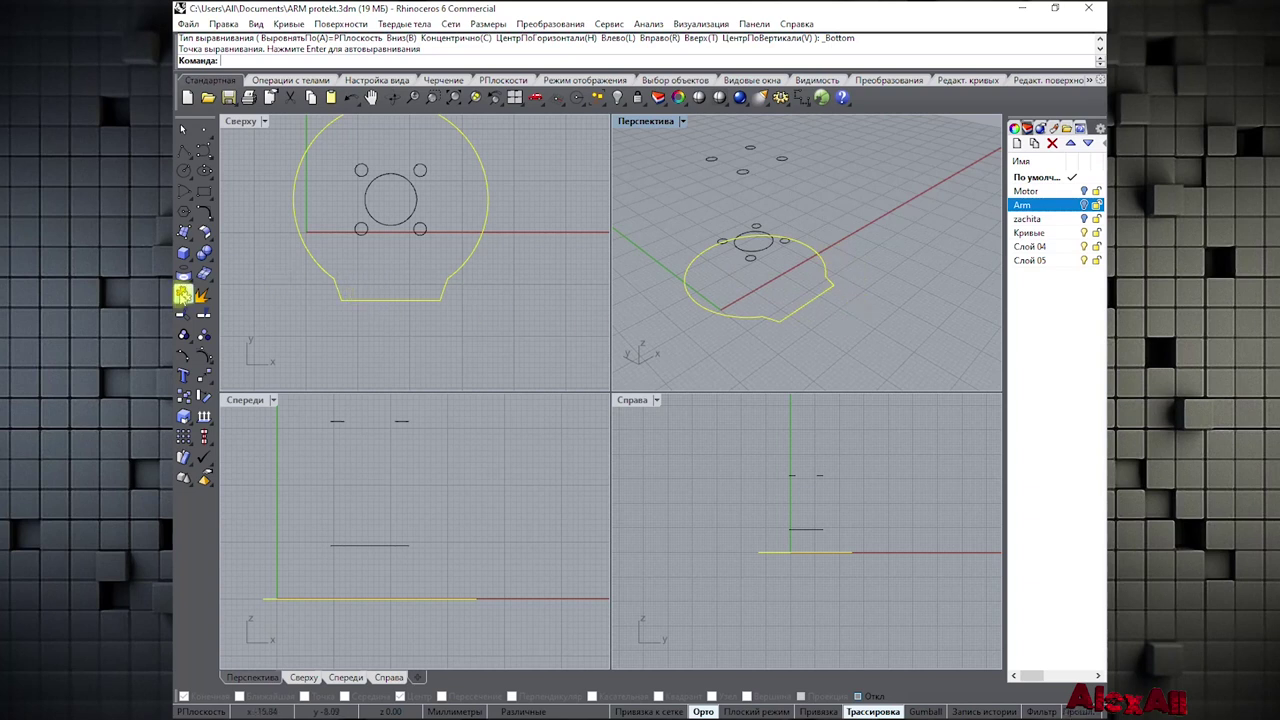
pyautogui.click(183, 294)
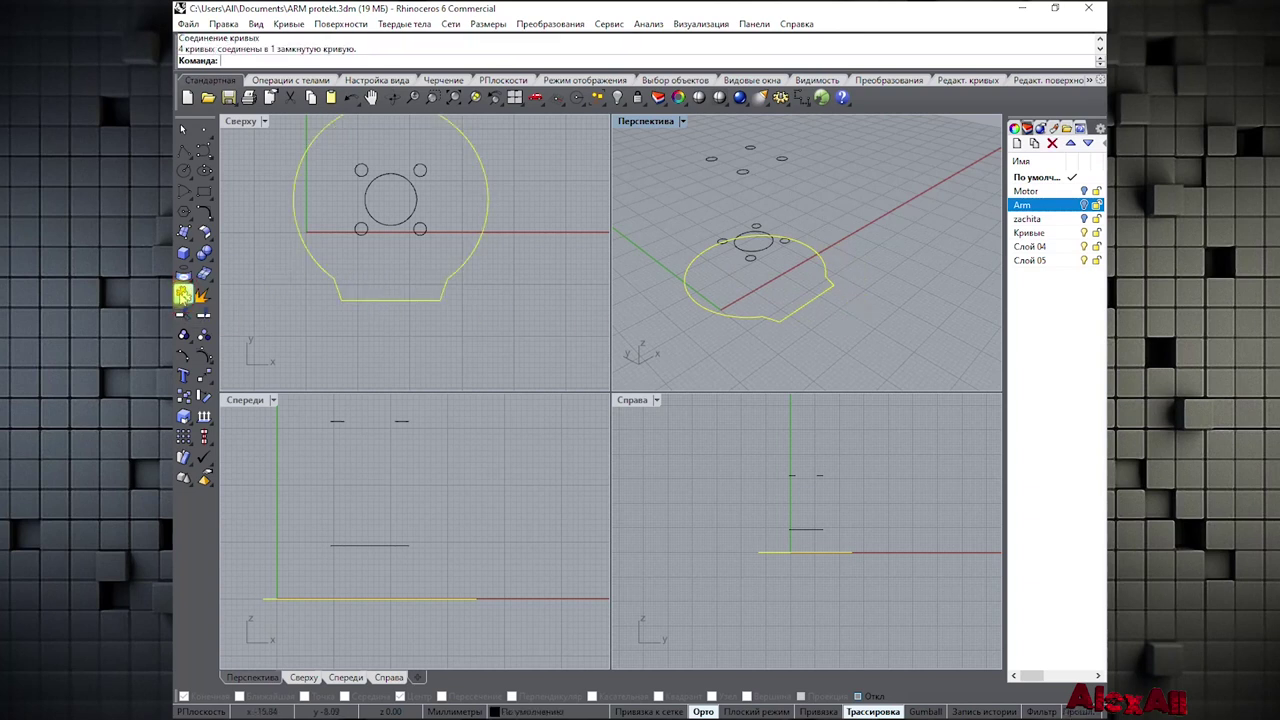
pyautogui.doubleClick(365, 305)
pyautogui.scroll(-3, 376, 240)
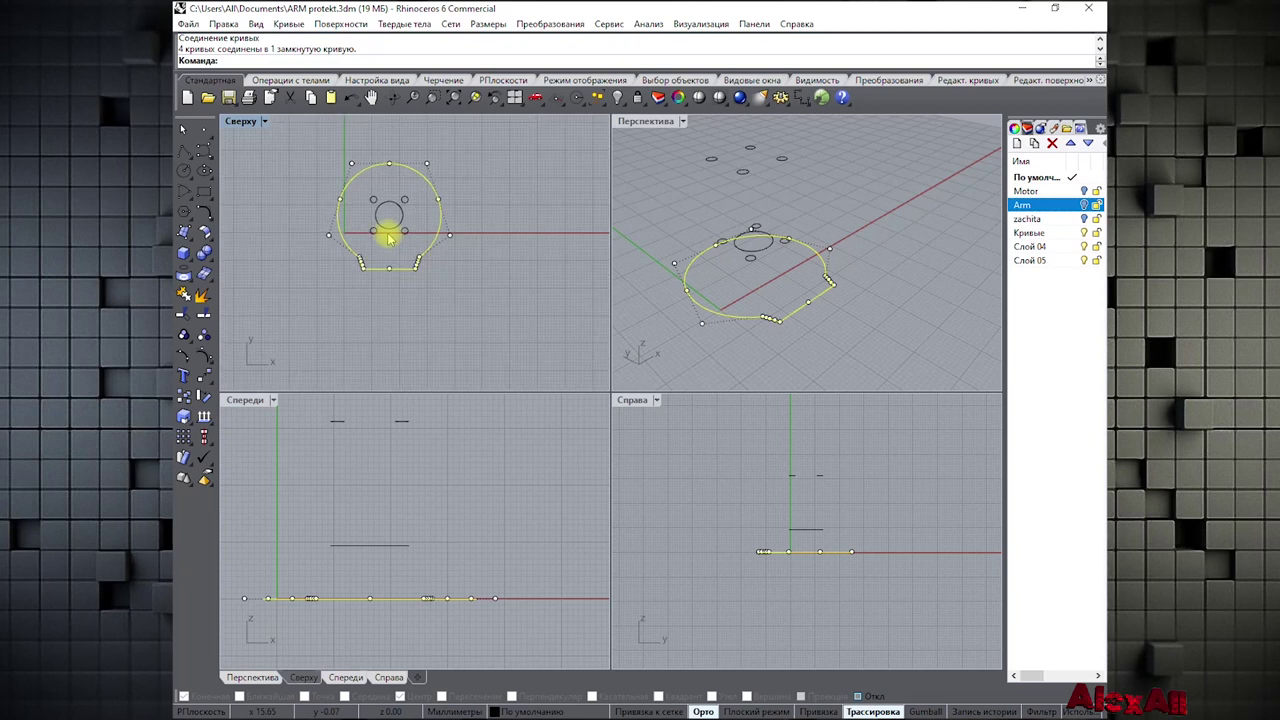
# Deselect the base outline and turn on the zachita, Arm and Motor layers
pyautogui.click(458, 192)
pyautogui.moveTo(460, 192); pyautogui.dragTo(471, 214, button='right')
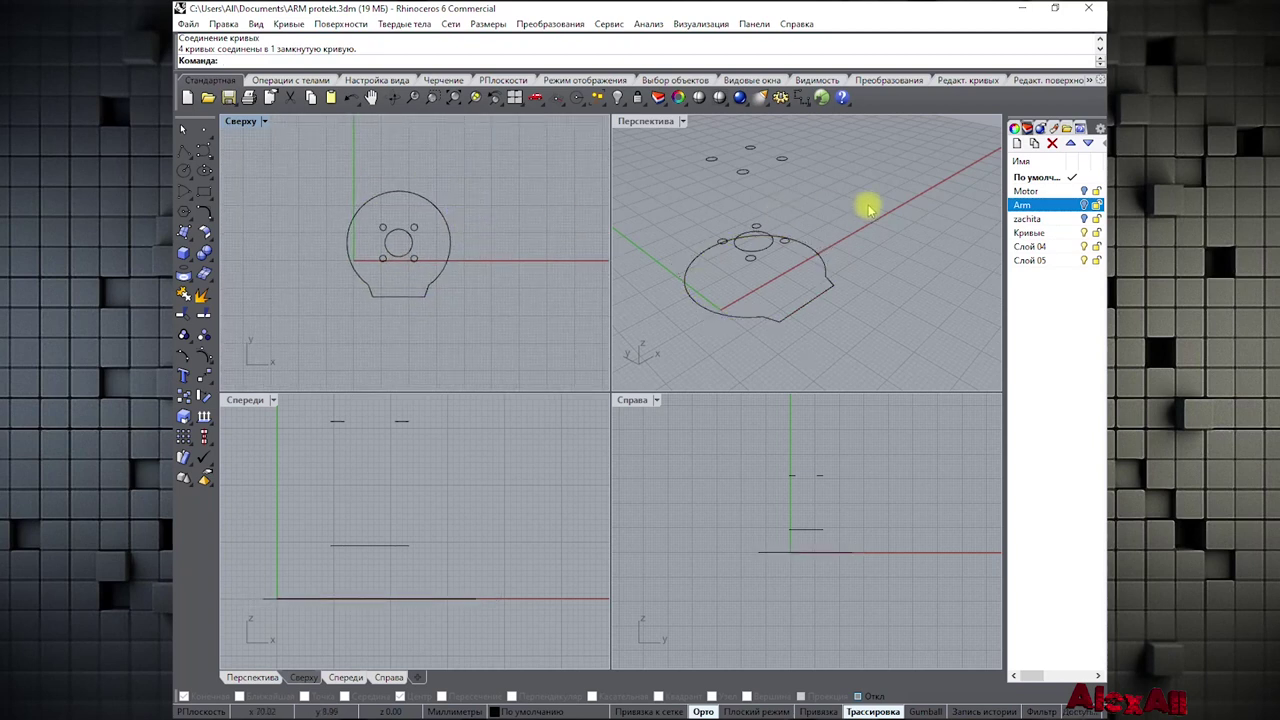
pyautogui.click(1084, 219)
pyautogui.click(1084, 205)
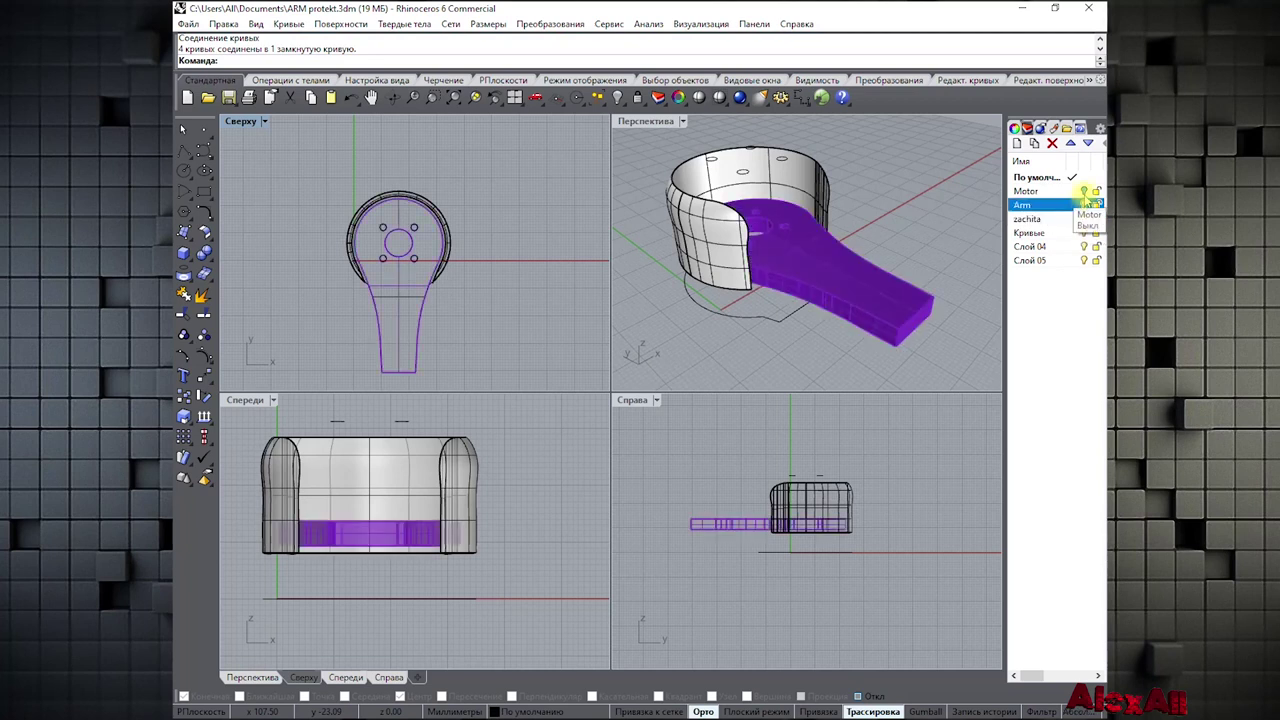
pyautogui.click(1084, 191)
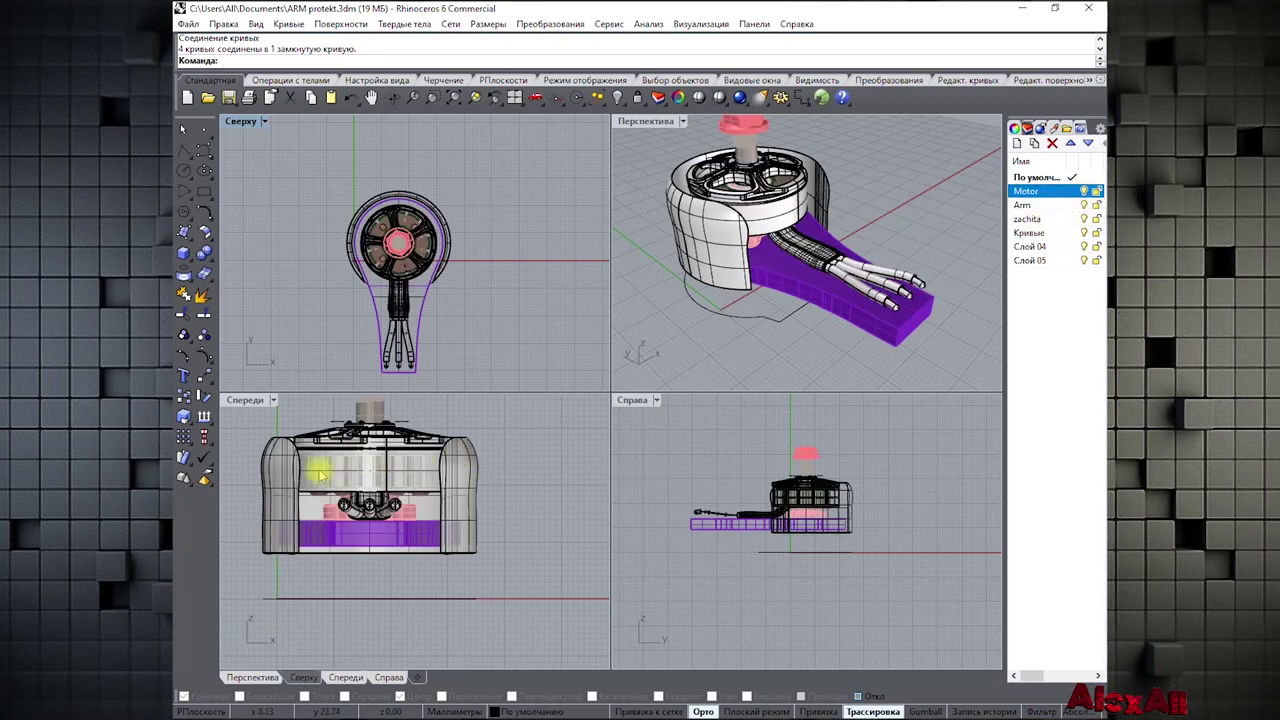
# Move the closed base outline straight up about 9 mm in the front view, to the underside of the arm
pyautogui.click(766, 317)
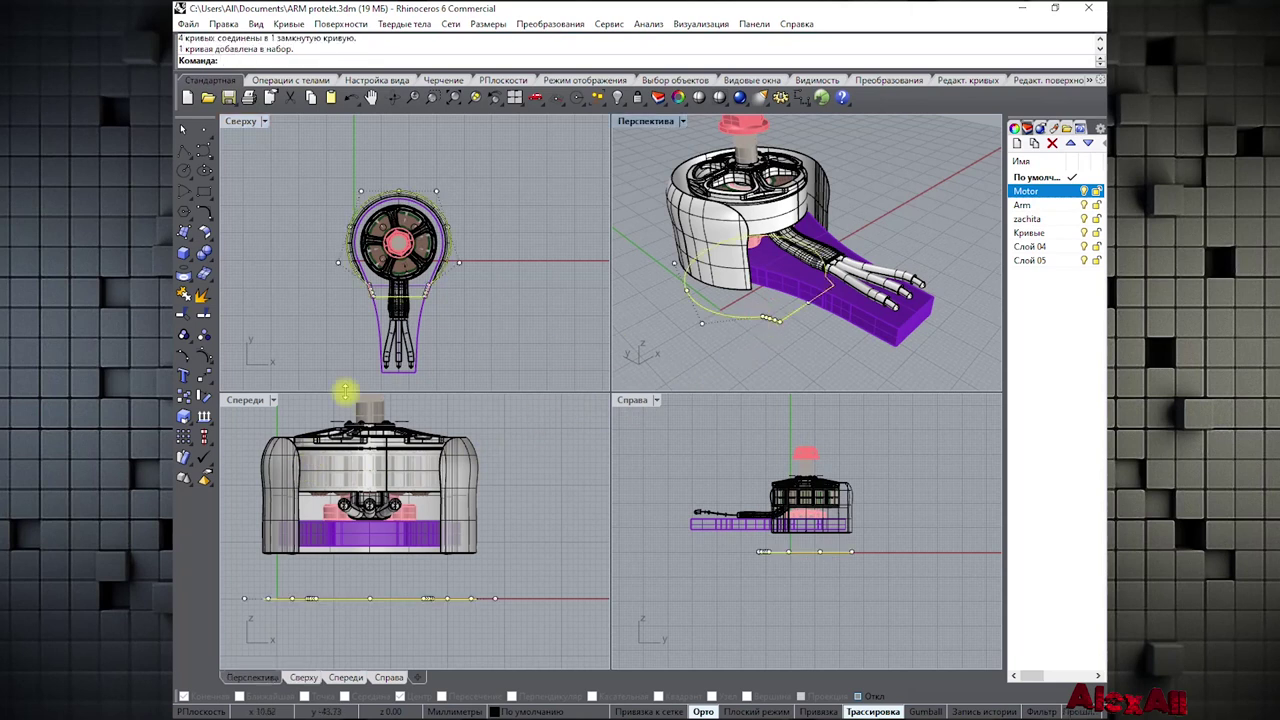
pyautogui.doubleClick(245, 400)
pyautogui.scroll(5, 330, 440)
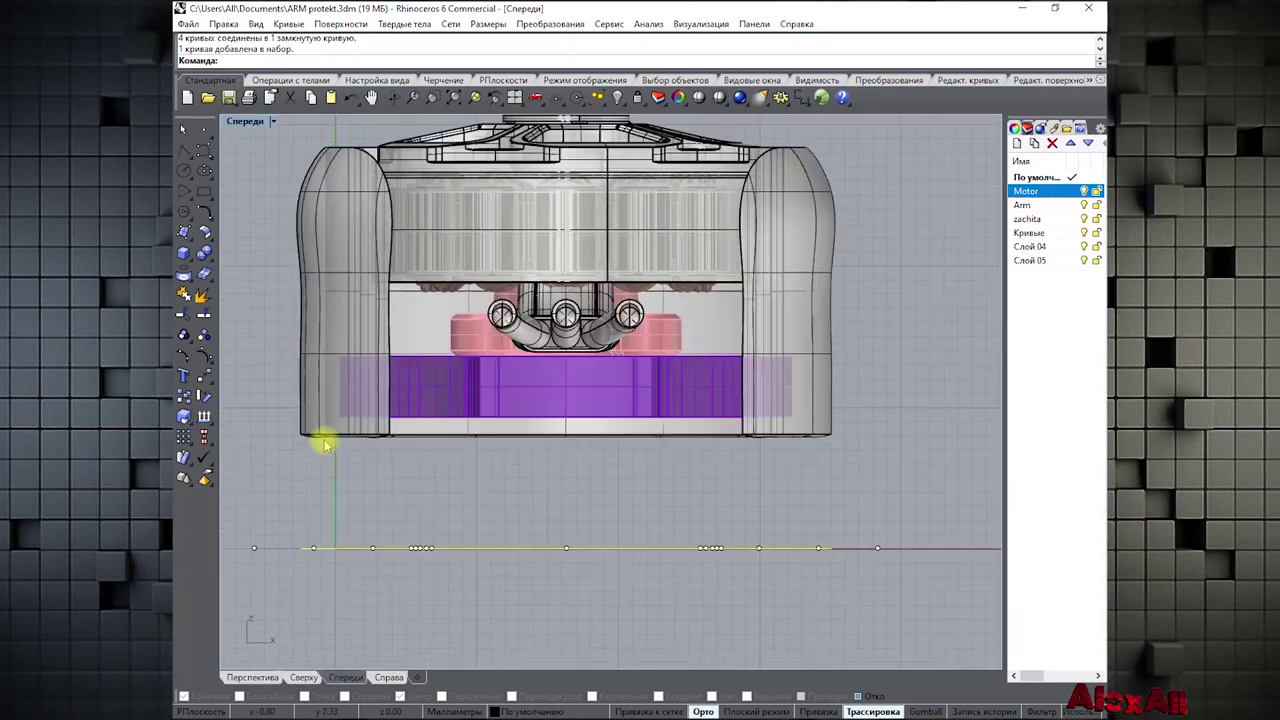
pyautogui.moveTo(352, 400); pyautogui.dragTo(306, 351, button='right')
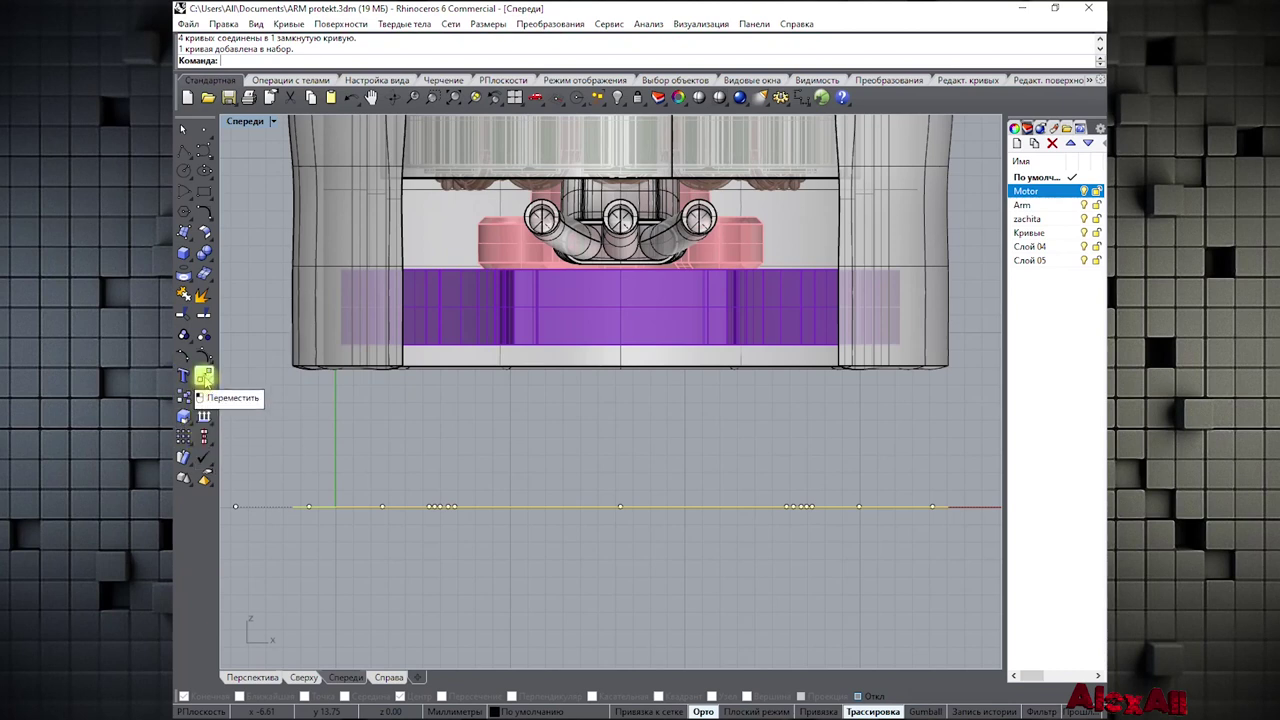
pyautogui.click(204, 376)
pyautogui.click(260, 487)
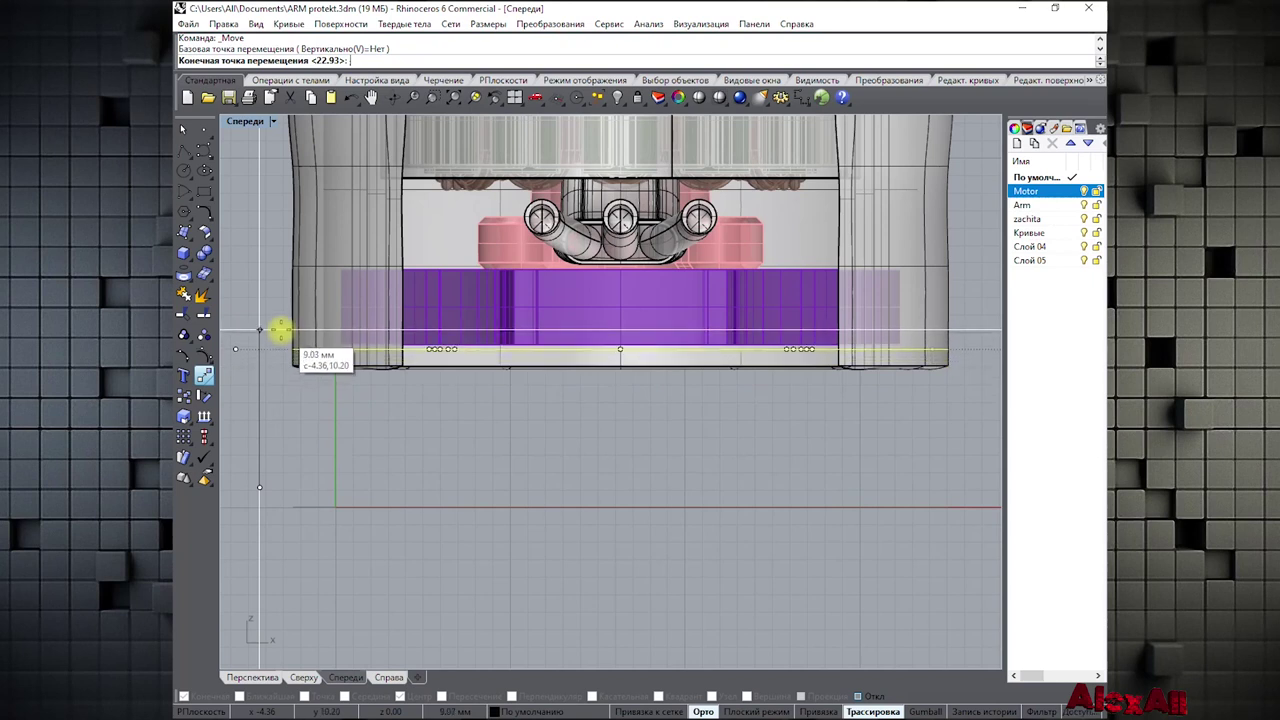
pyautogui.press('Escape')
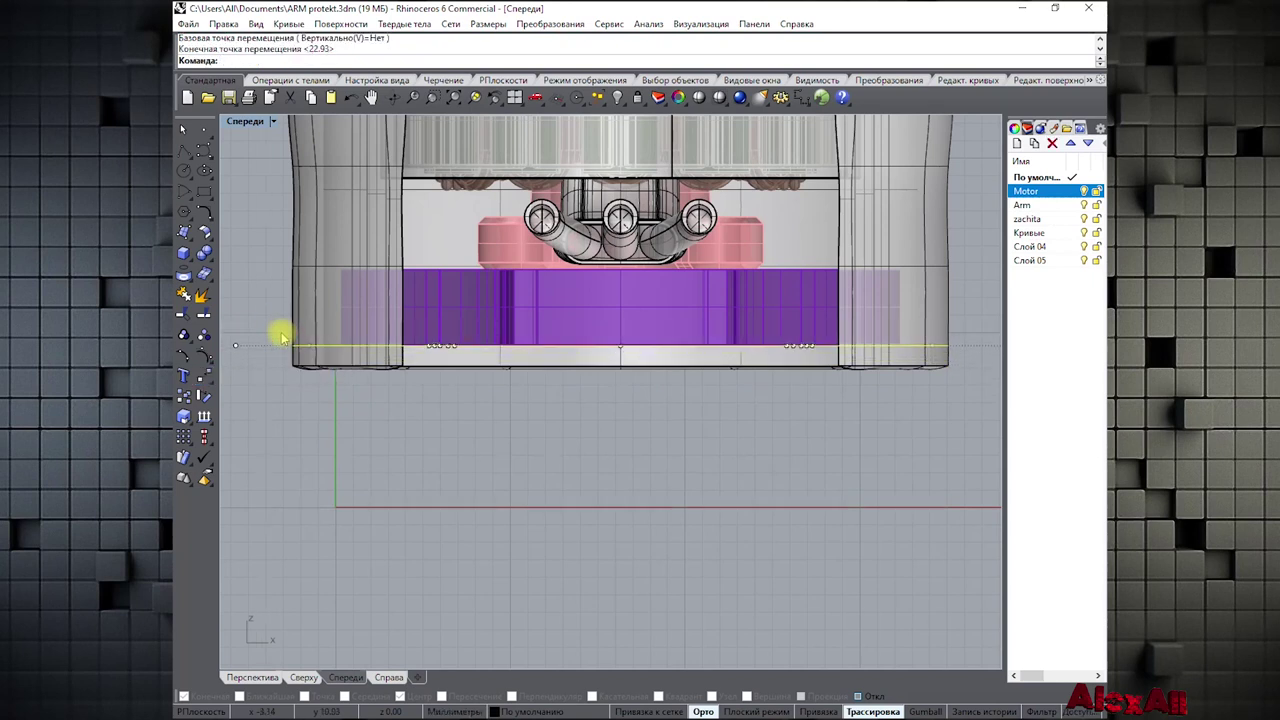
# Extrude the base outline downward about 1.5 mm as a solid plate beneath the arm, reaching just below the cover wall
pyautogui.scroll(4, 290, 345)
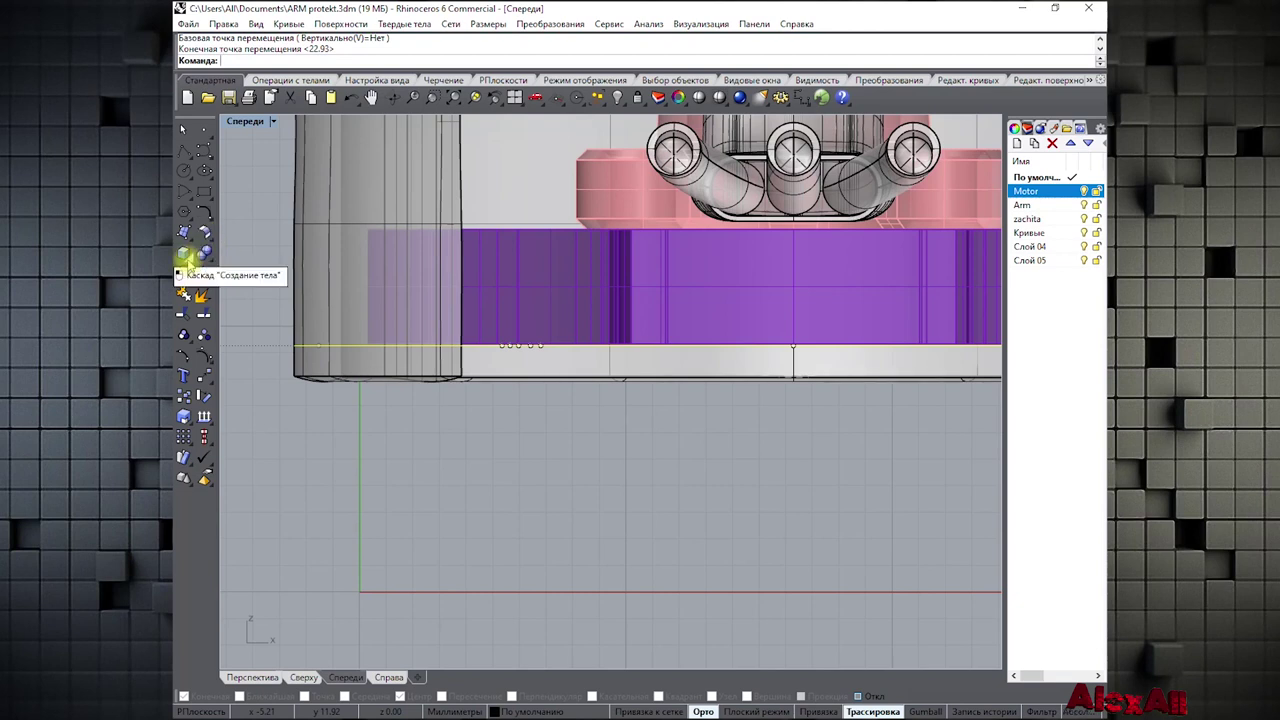
pyautogui.click(187, 258)
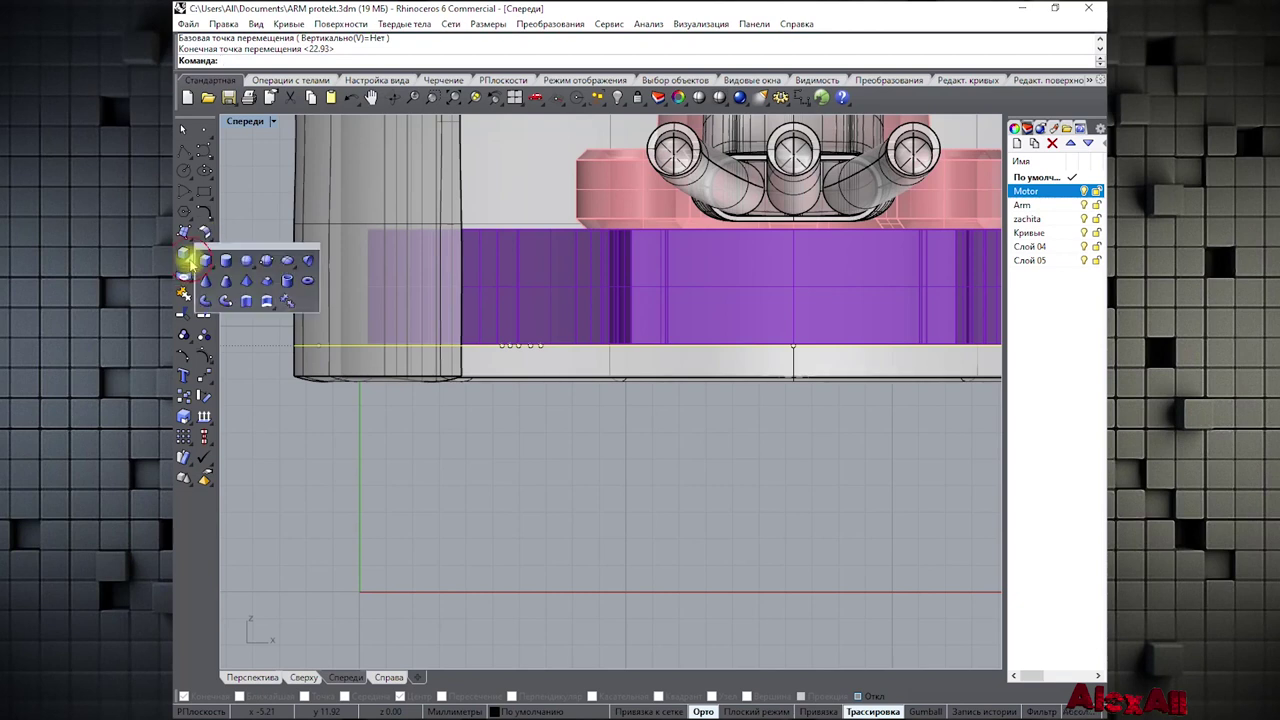
pyautogui.click(249, 296)
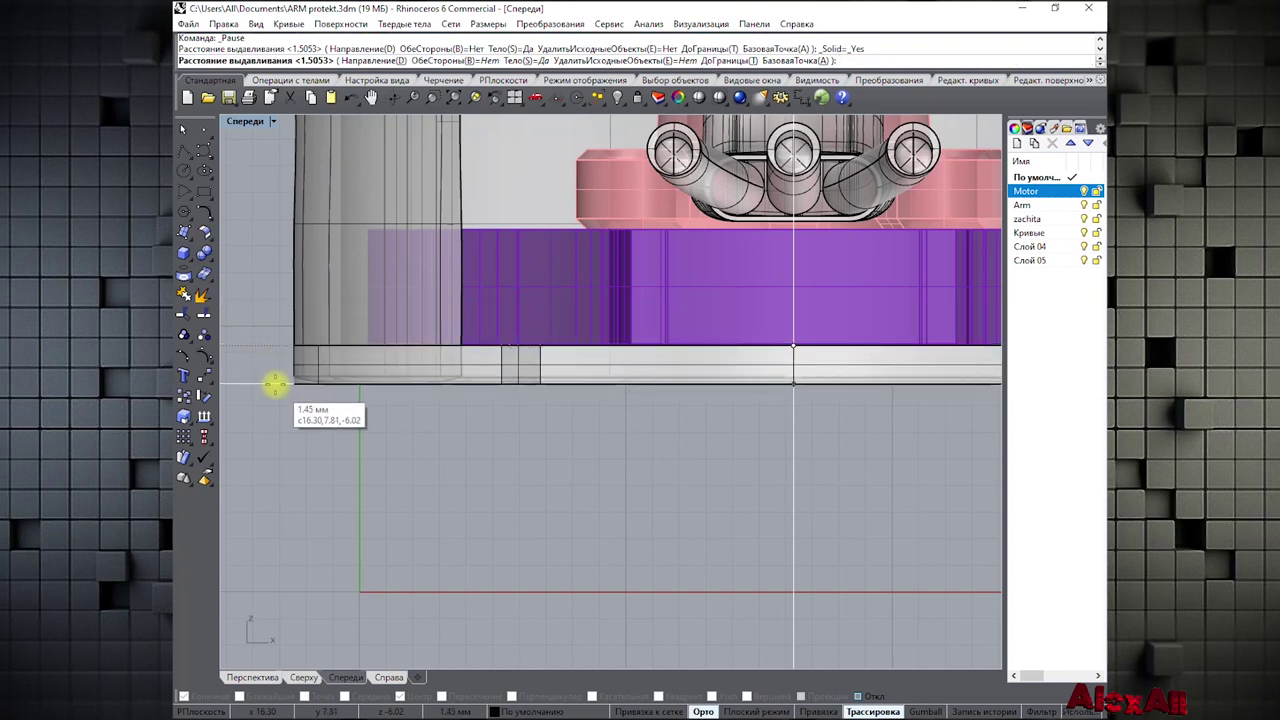
pyautogui.click(275, 385)
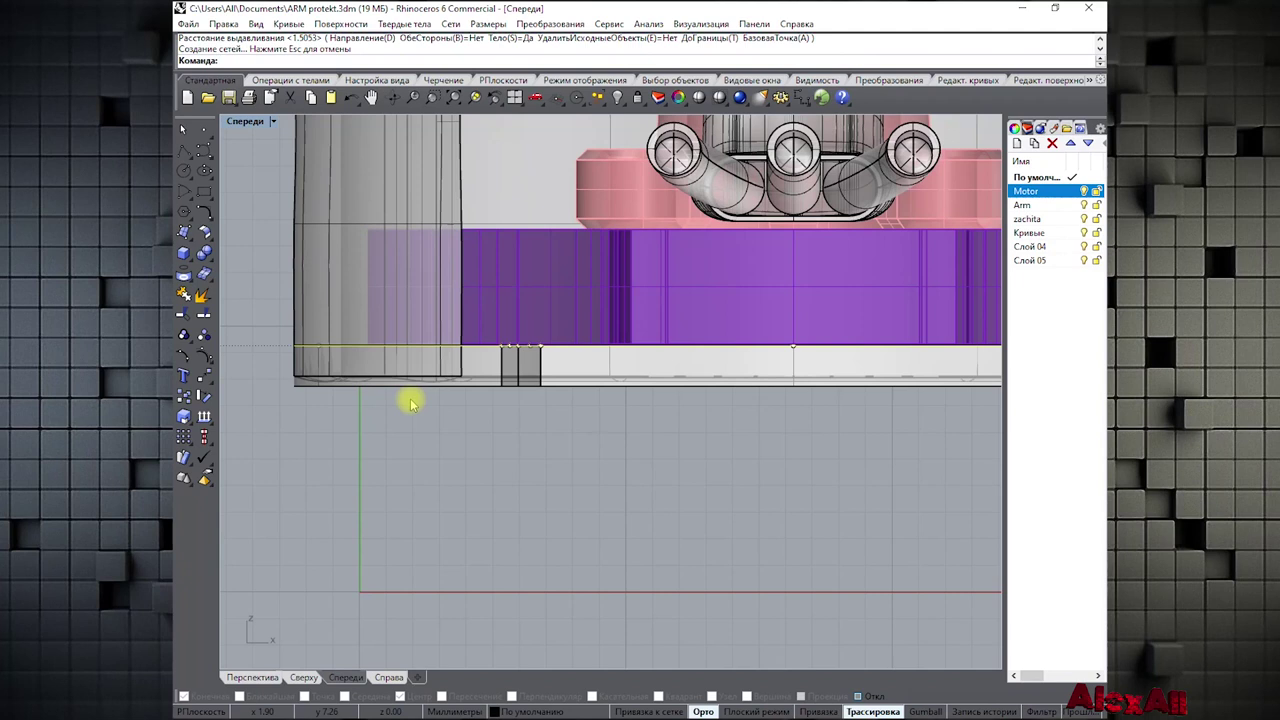
pyautogui.scroll(-3, 410, 402)
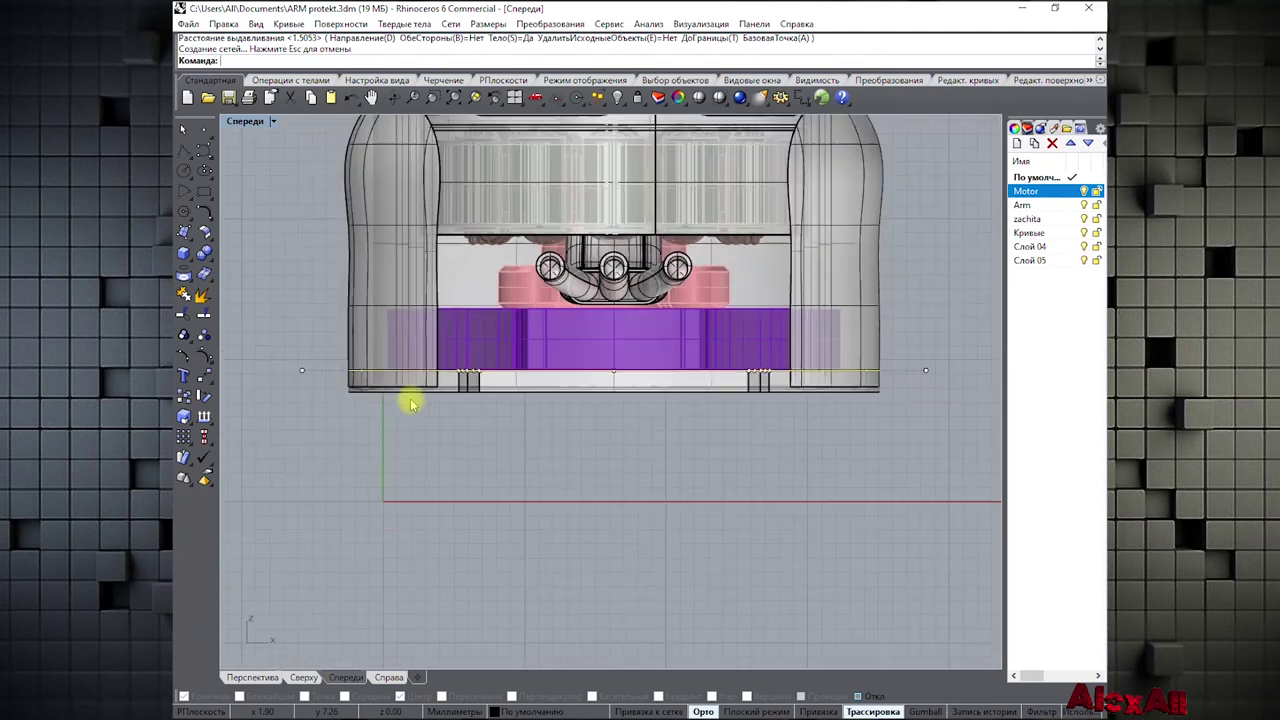
pyautogui.click(323, 200)
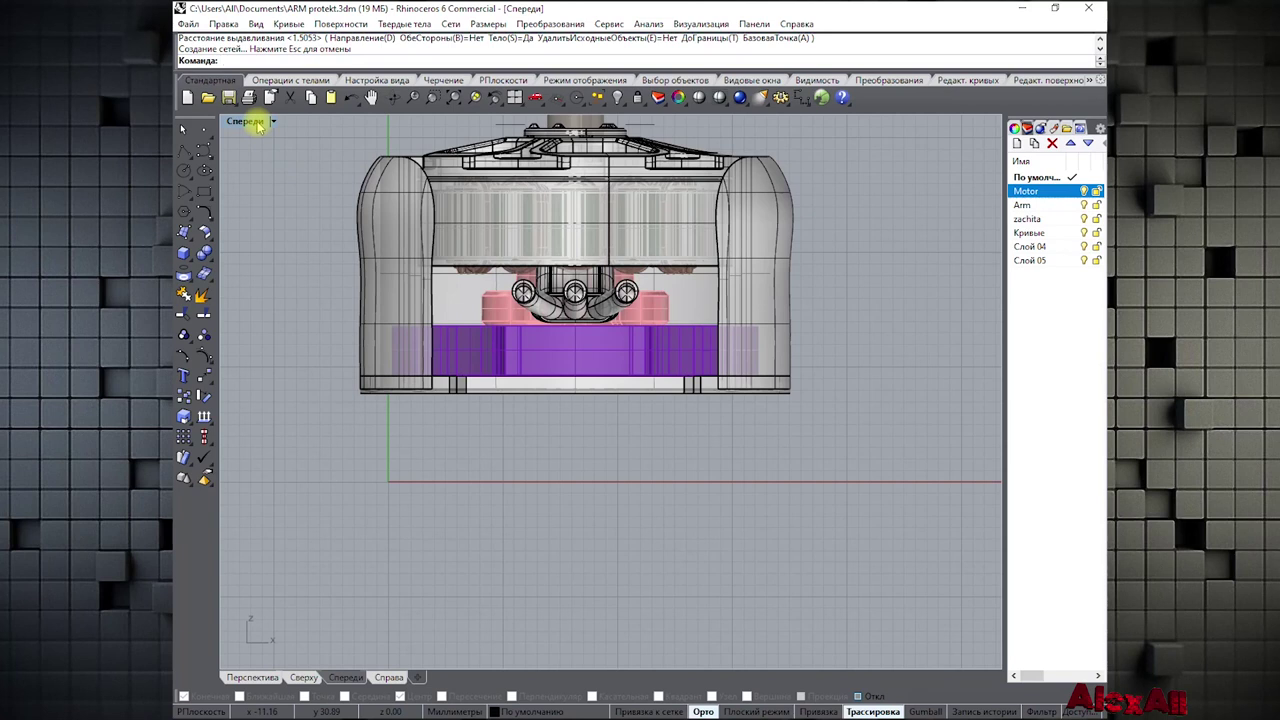
# Combine the cover wall and the base plate into one solid with a Boolean union and check the joined body
pyautogui.click(291, 80)
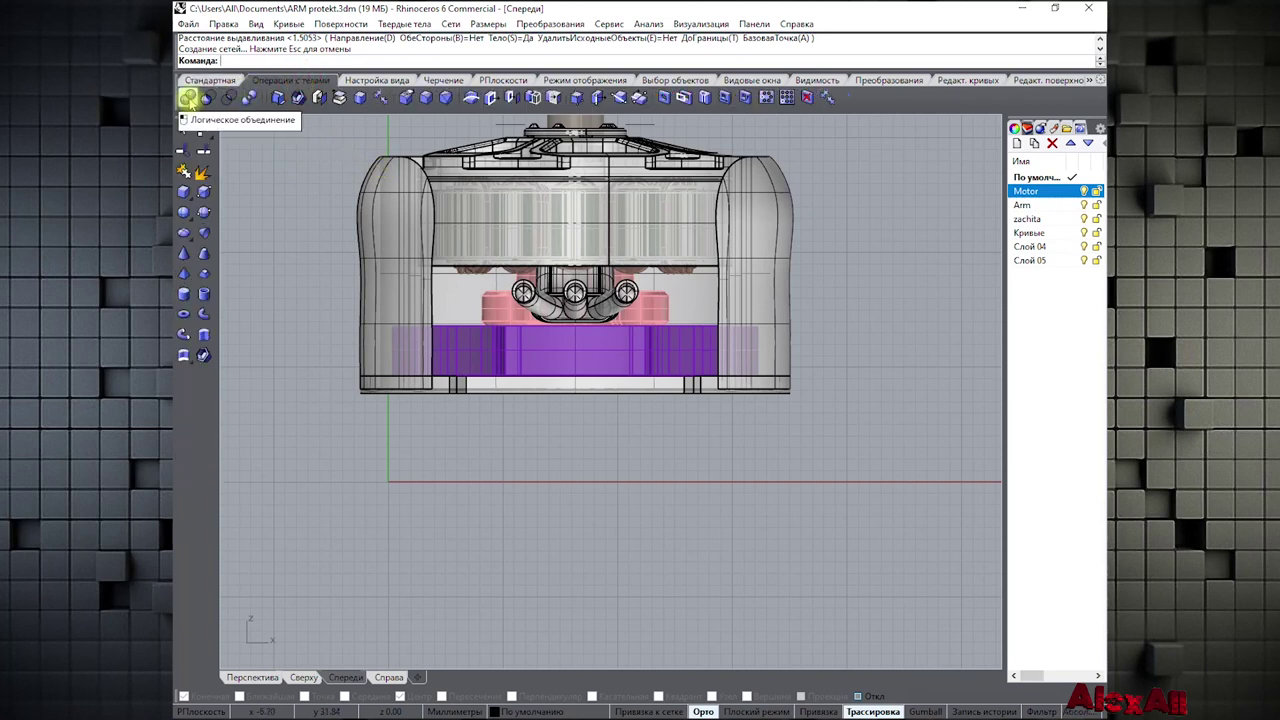
pyautogui.click(186, 98)
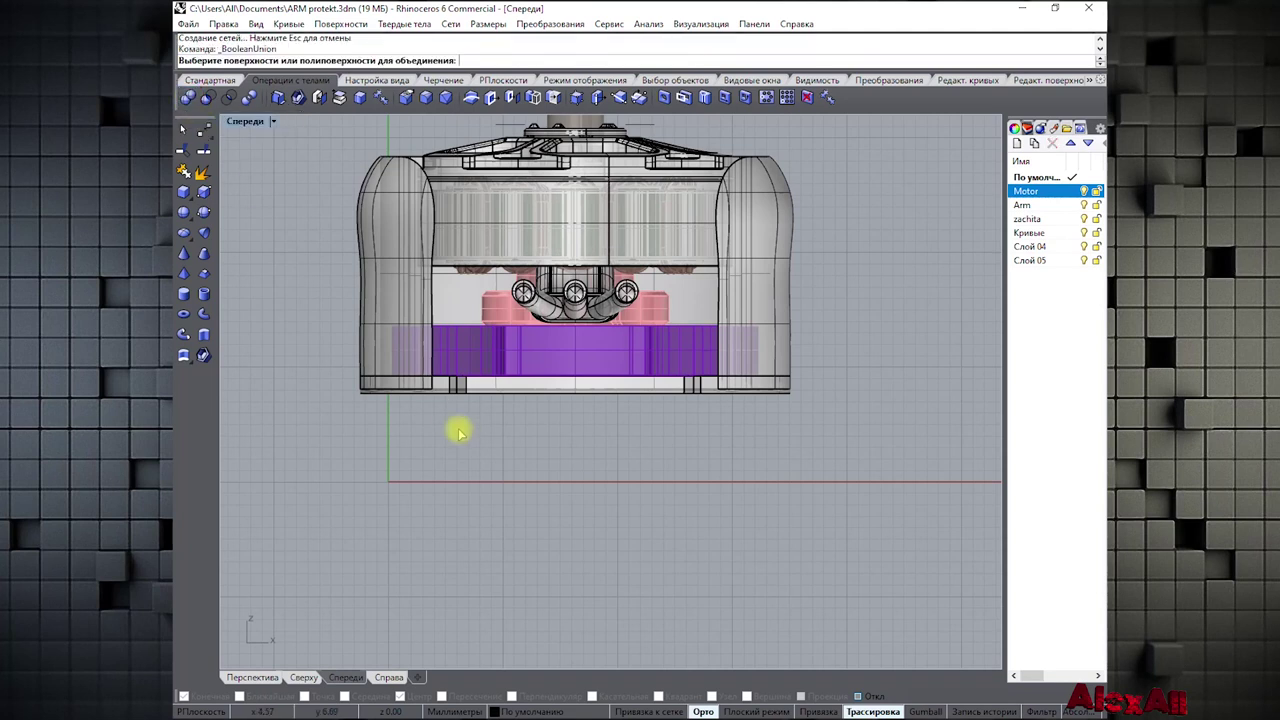
pyautogui.click(510, 389)
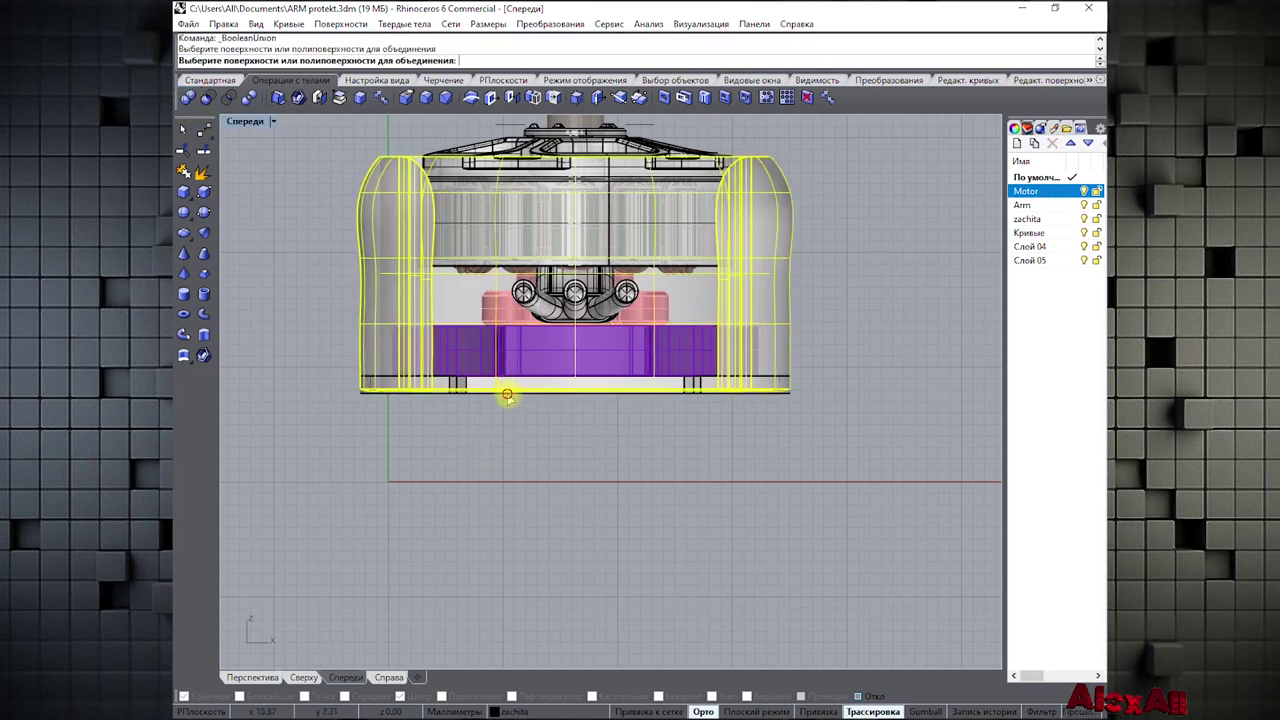
pyautogui.press('Return')
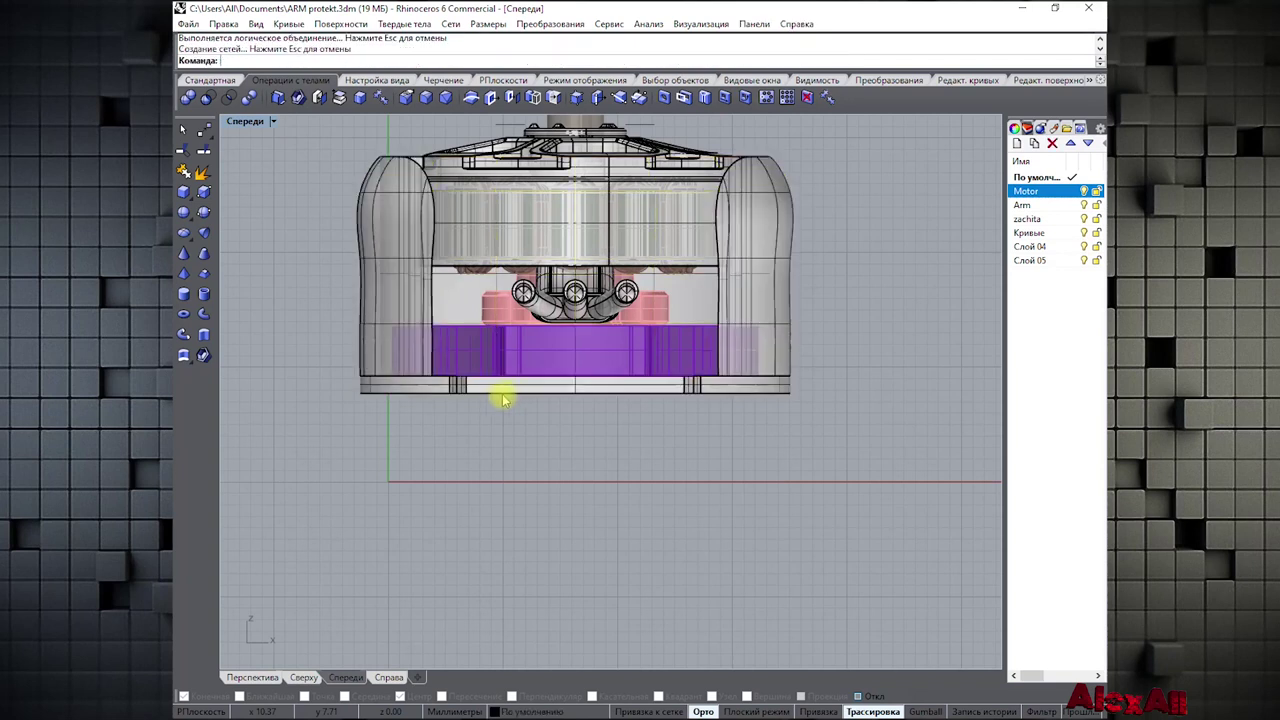
pyautogui.click(376, 254)
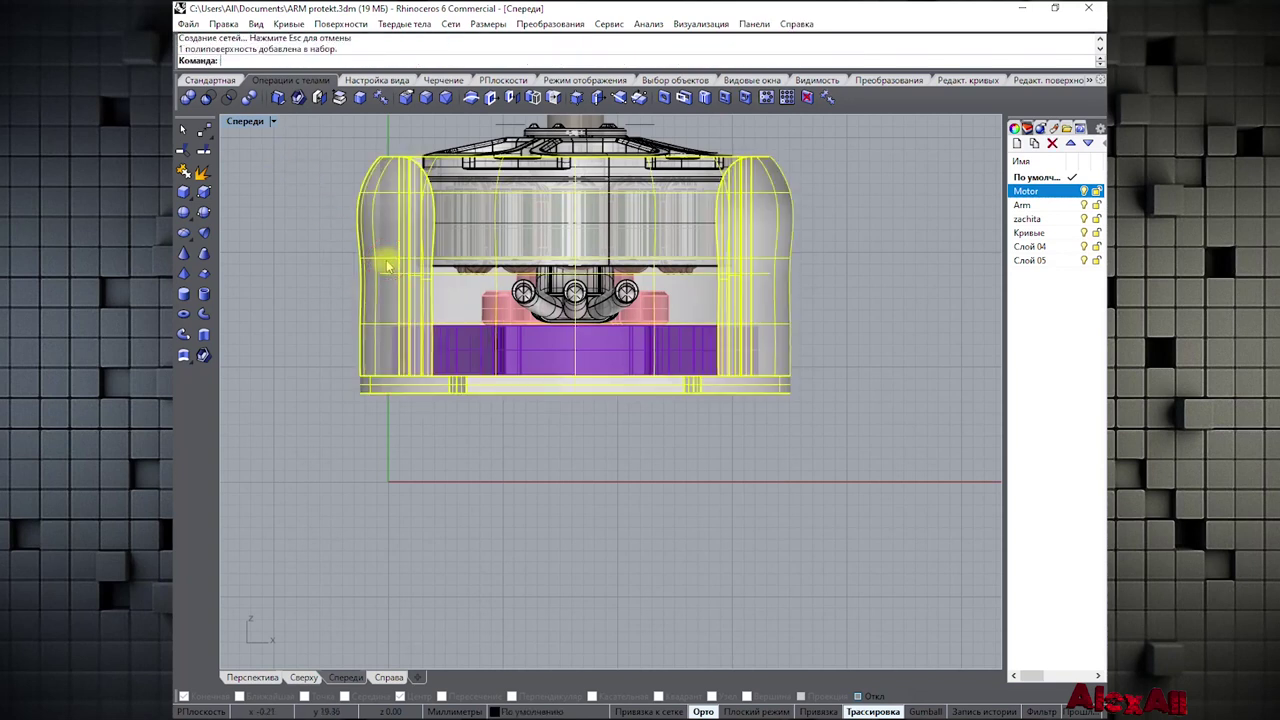
pyautogui.click(310, 170)
# Cut four mounting holes through the cover's base plate from the group of four small circles above the motor
pyautogui.doubleClick(245, 121)
pyautogui.click(705, 237)
pyautogui.moveTo(705, 237); pyautogui.dragTo(434, 481, button='right')
pyautogui.hotkey('ctrl', 'm')
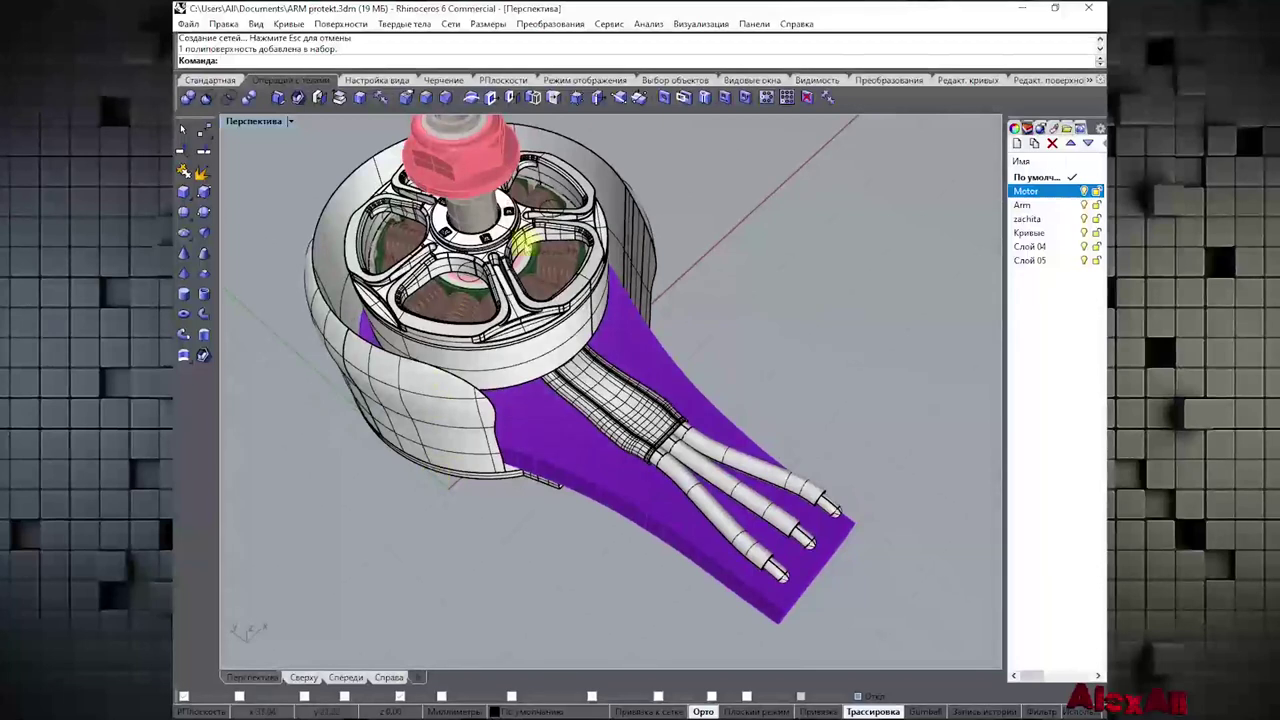
pyautogui.click(565, 207)
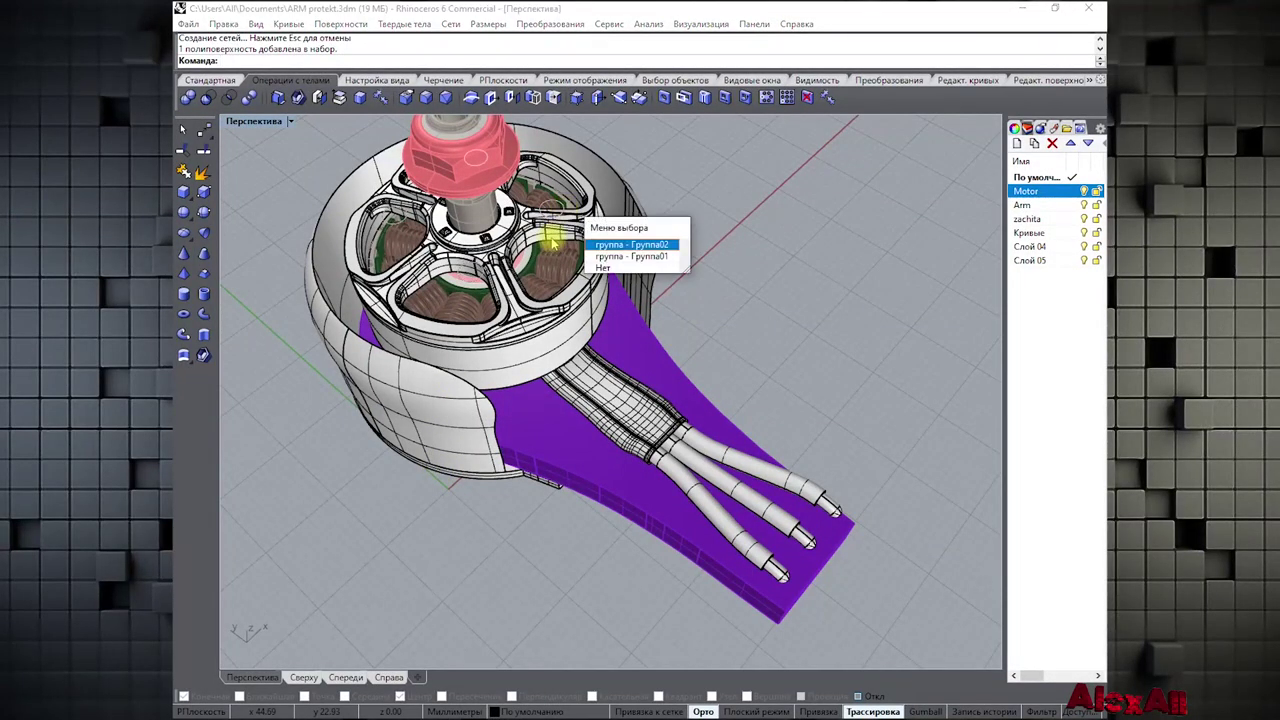
pyautogui.click(626, 245)
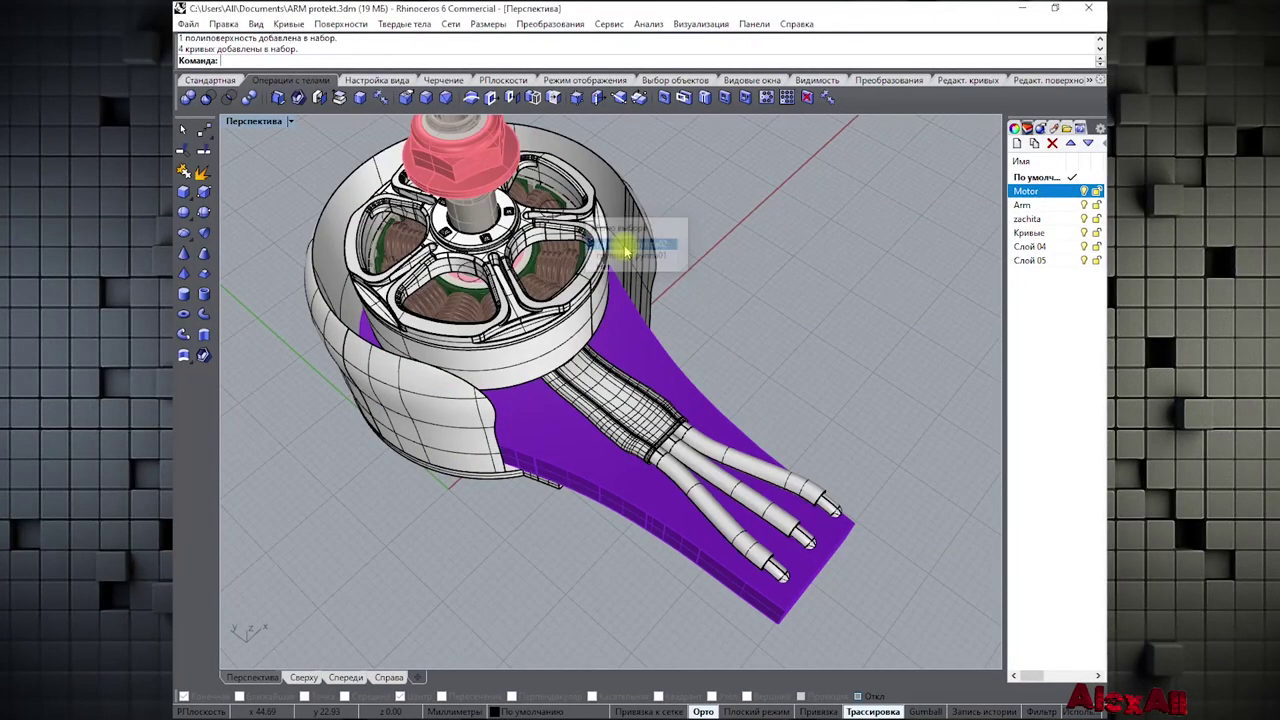
pyautogui.doubleClick(257, 121)
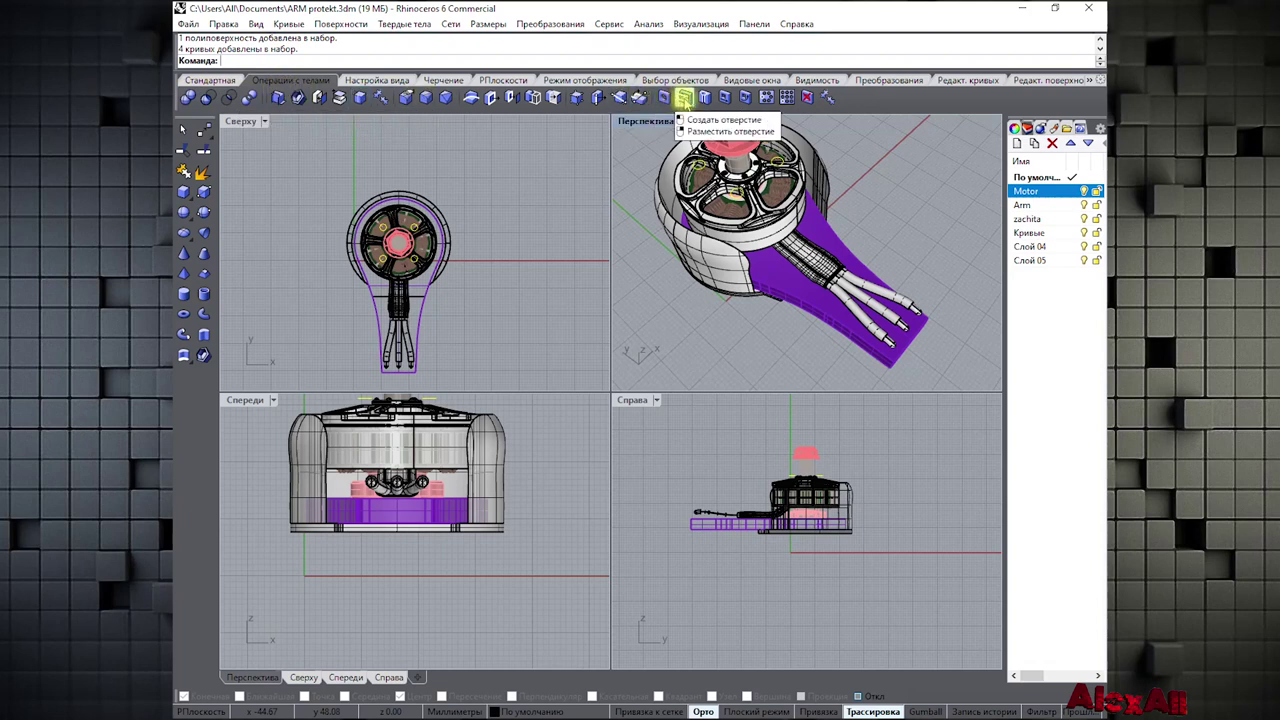
pyautogui.click(684, 97)
pyautogui.click(700, 258)
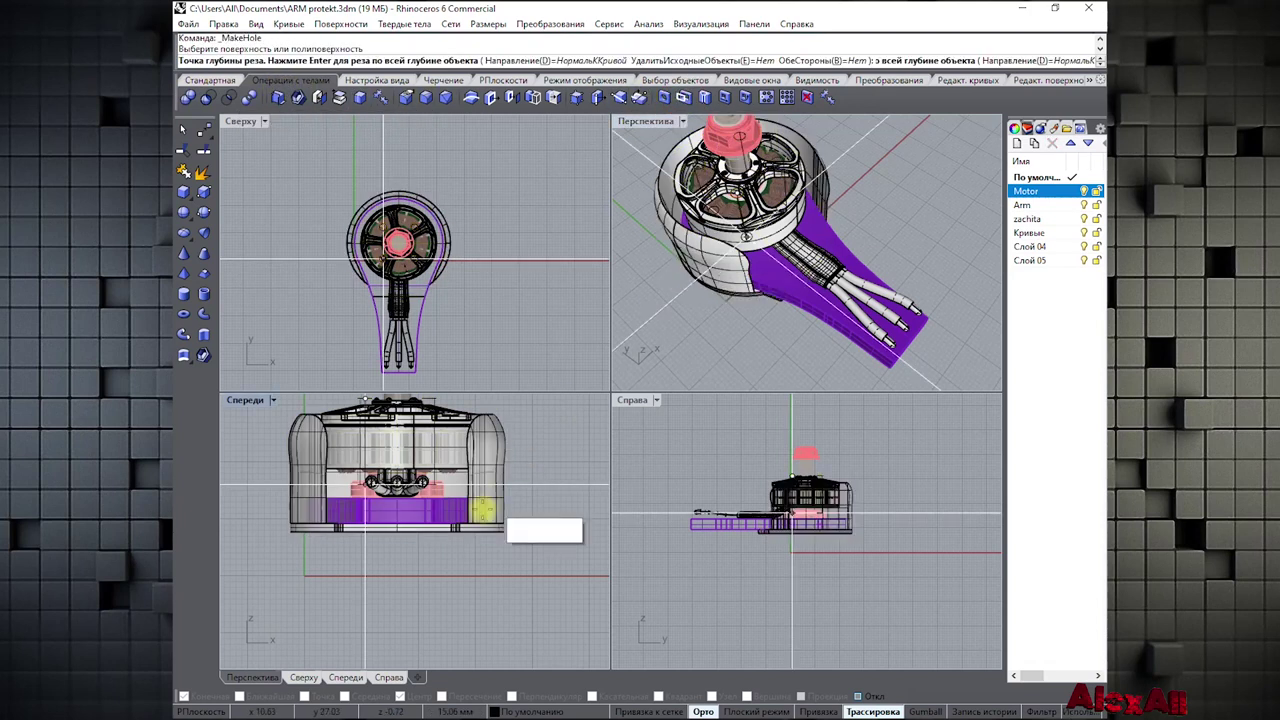
pyautogui.click(434, 591)
pyautogui.moveTo(718, 345); pyautogui.dragTo(783, 253, button='right')
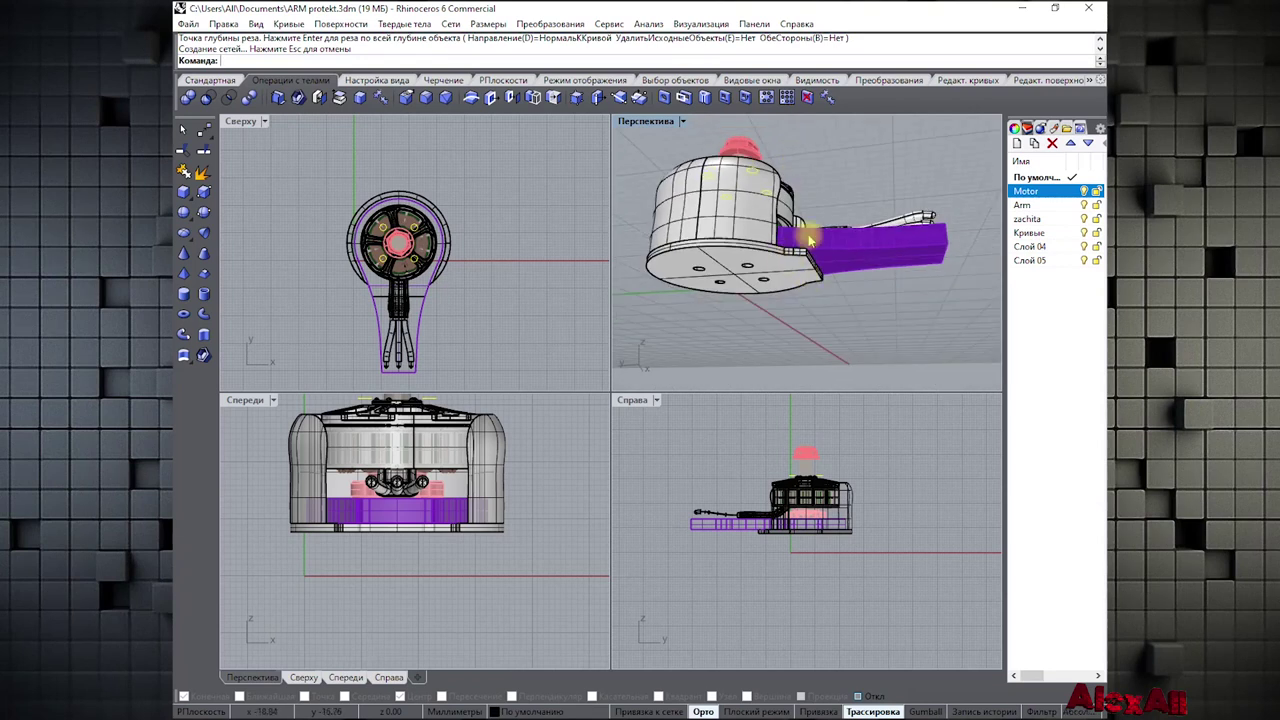